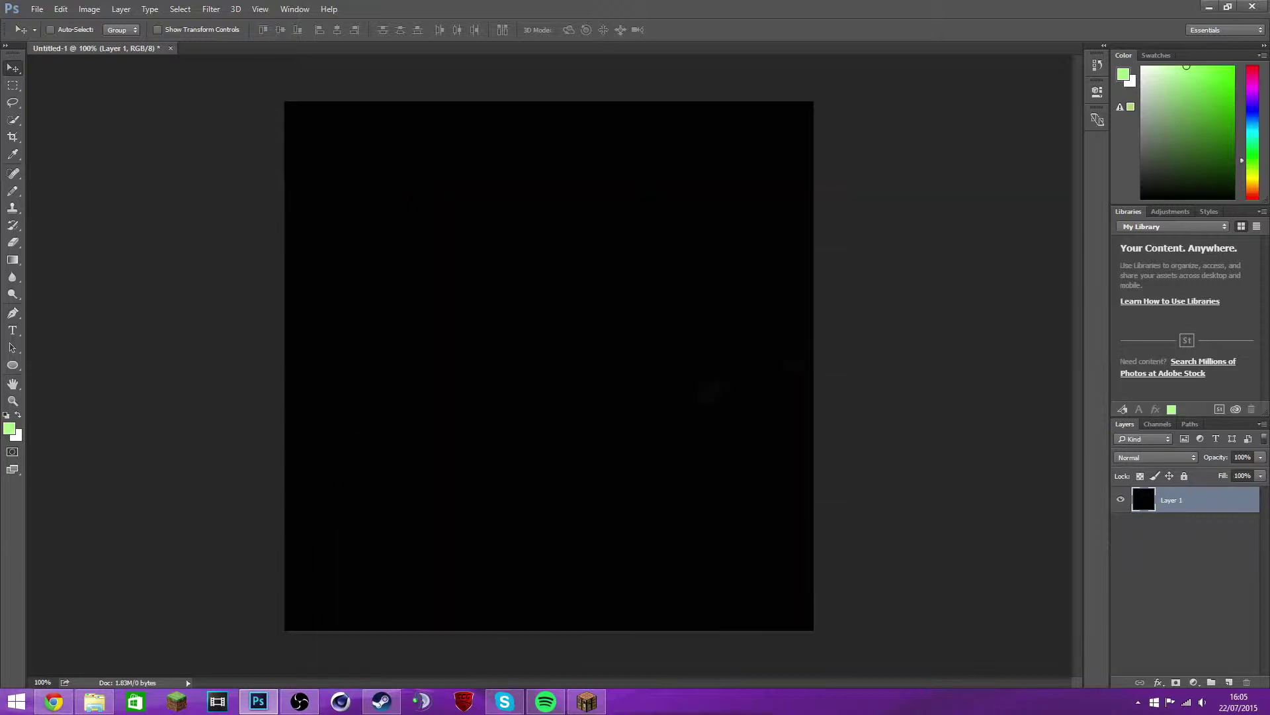
- Draw a 600 x 600 px circle on the black canvas
{"action": "key", "text": "u"}
{"action": "left_click_drag", "start_coordinate": [398, 221], "coordinate": [764, 588]}
{"action": "key", "text": "Return"}
{"action": "left_click", "coordinate": [1059, 83]}
- Give the circle layer a 32 px Inside grey stroke in Blending Options
{"action": "right_click", "coordinate": [1216, 499]}
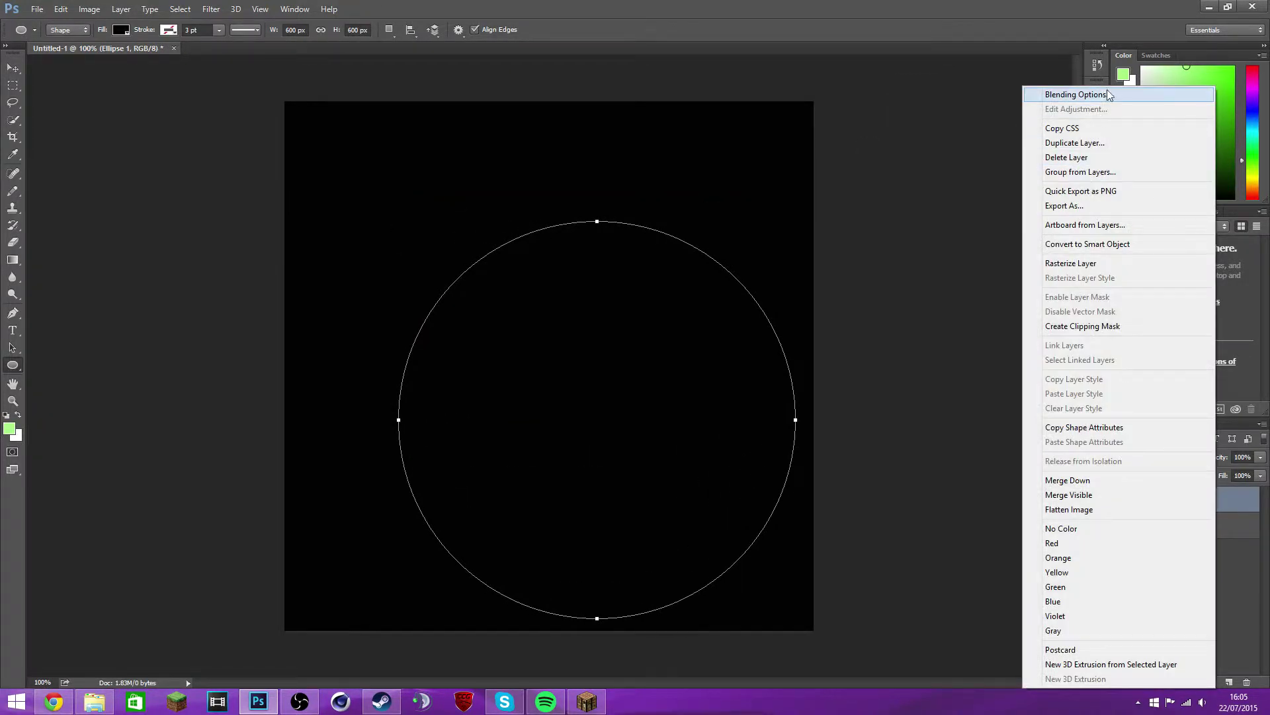
{"action": "left_click", "coordinate": [1076, 94]}
{"action": "left_click", "coordinate": [100, 312]}
{"action": "left_click", "coordinate": [284, 348]}
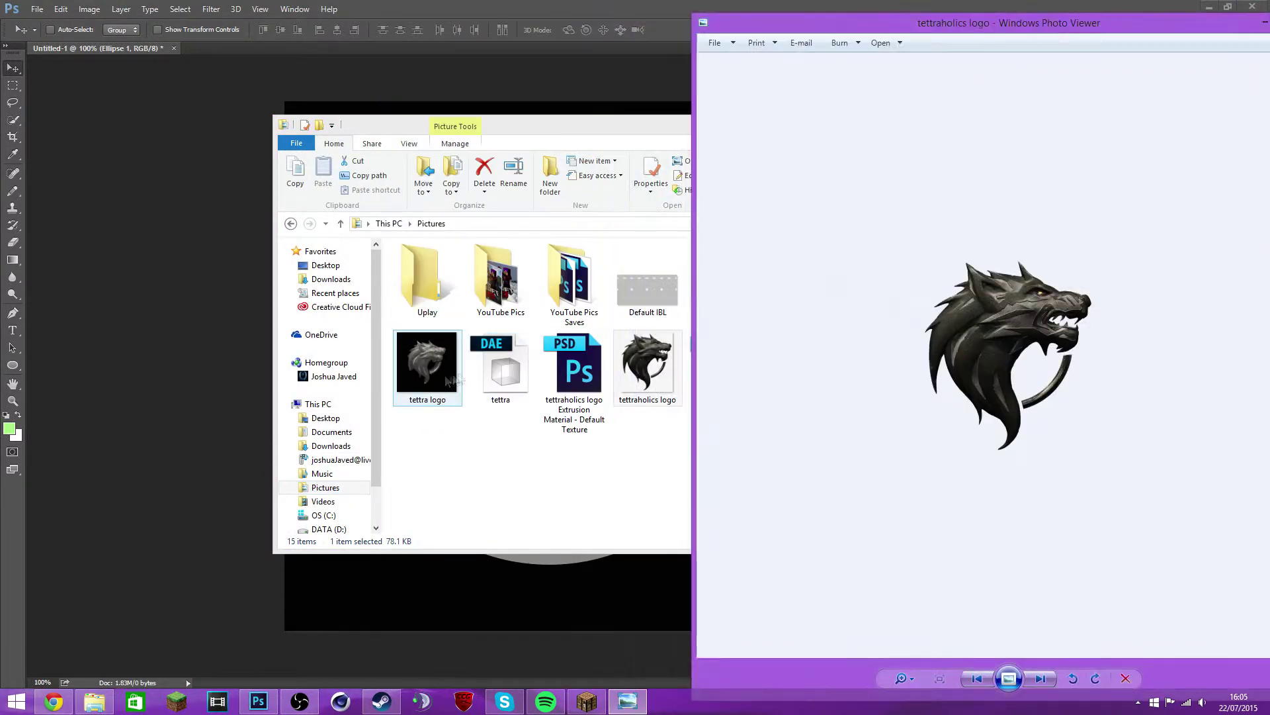
- Preview the tettra logo wolf image in Windows Photo Viewer
{"action": "double_click", "coordinate": [459, 377]}
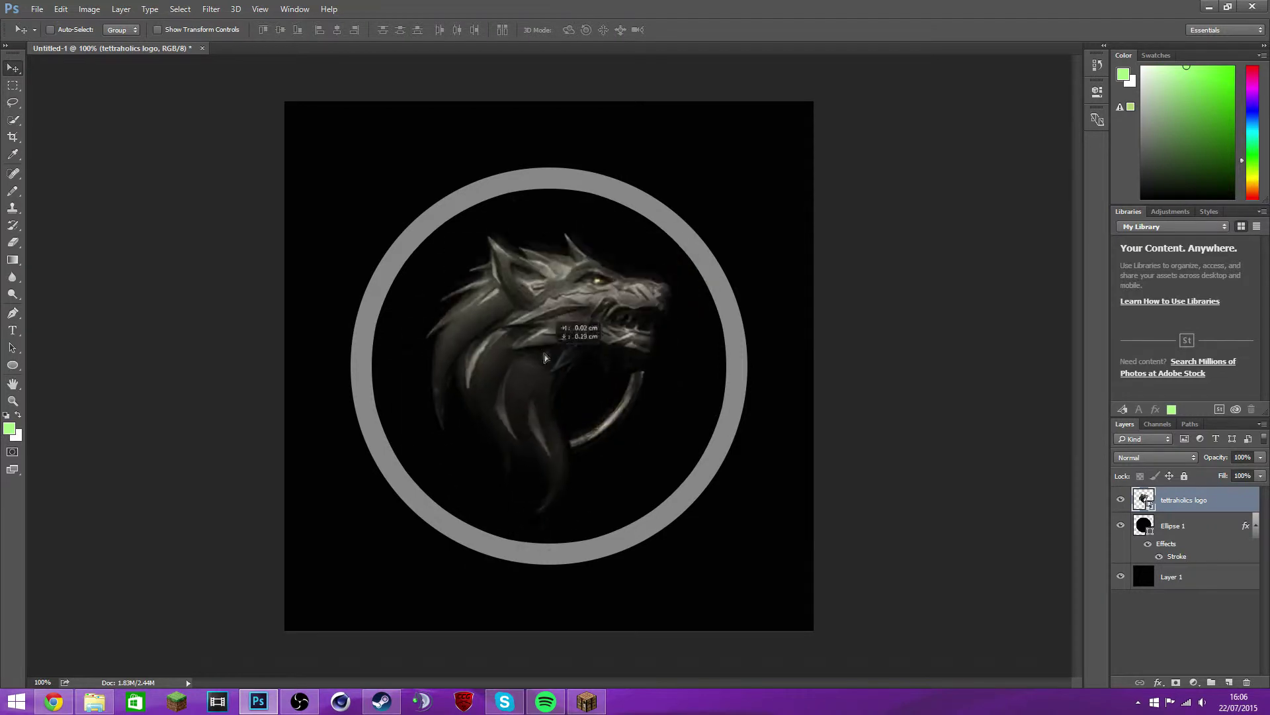
- Free Transform the wolf image, dragging a corner outward to enlarge it inside the ring
{"action": "left_click", "coordinate": [89, 9]}
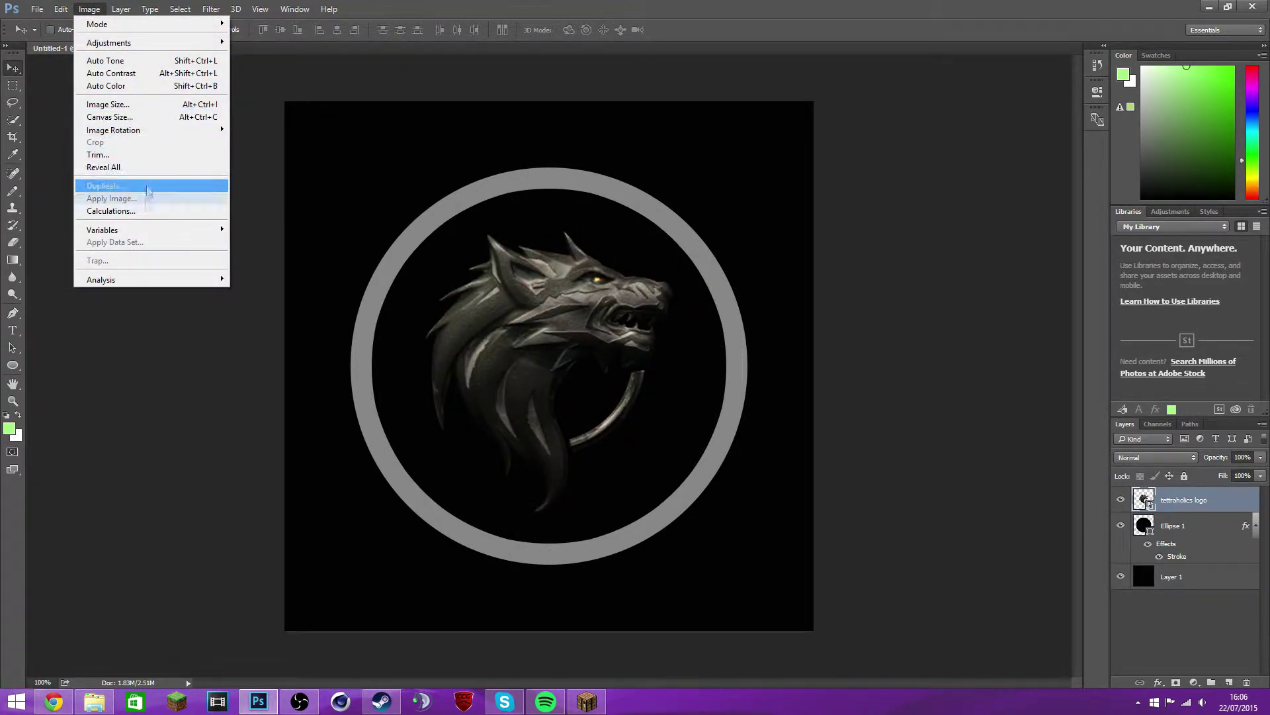
{"action": "left_click", "coordinate": [146, 210]}
{"action": "left_click", "coordinate": [137, 11]}
{"action": "mouse_move", "coordinate": [89, 9]}
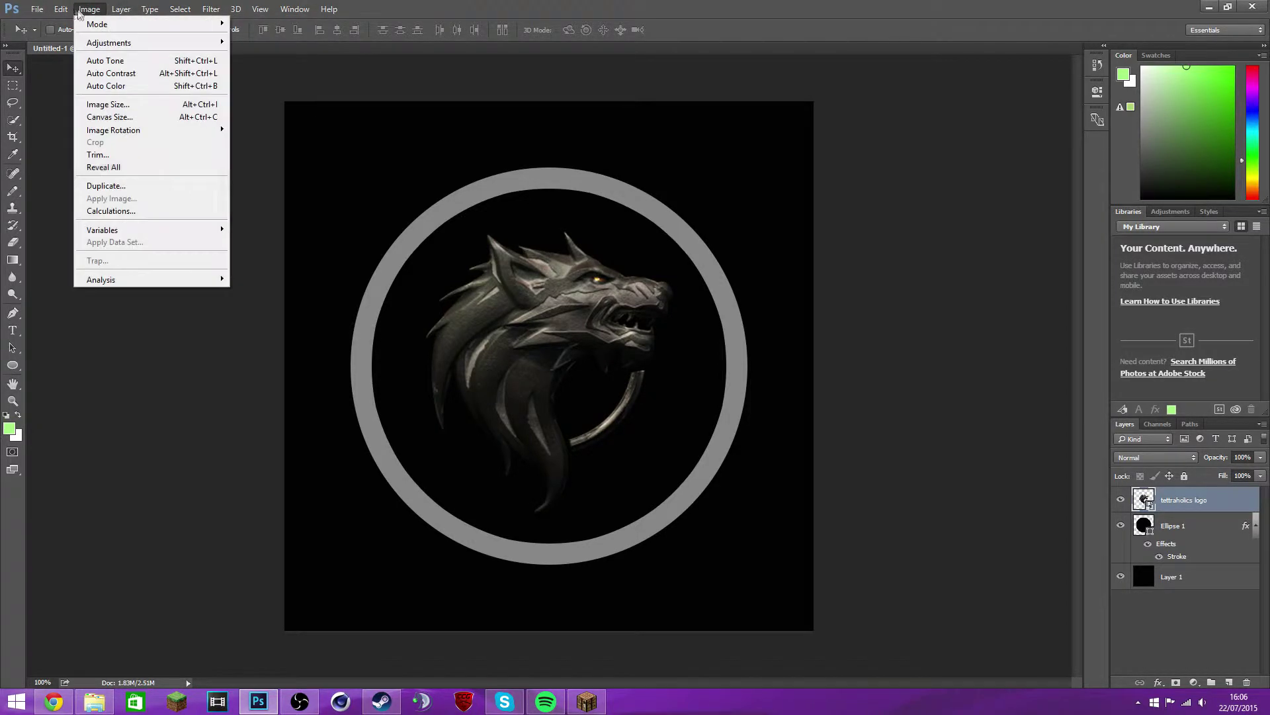
{"action": "left_click", "coordinate": [133, 169]}
{"action": "left_click", "coordinate": [89, 9]}
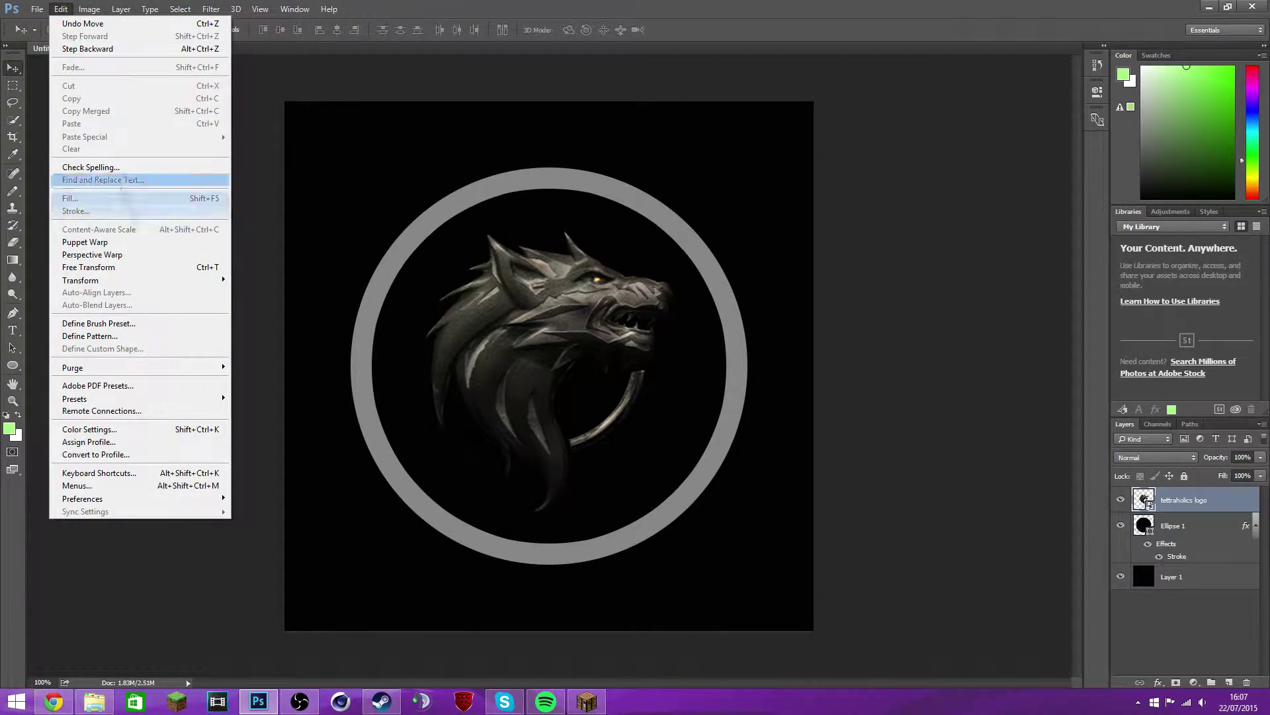
{"action": "left_click", "coordinate": [136, 267]}
{"action": "left_click_drag", "start_coordinate": [681, 244], "coordinate": [718, 191]}
{"action": "key", "text": "Return"}
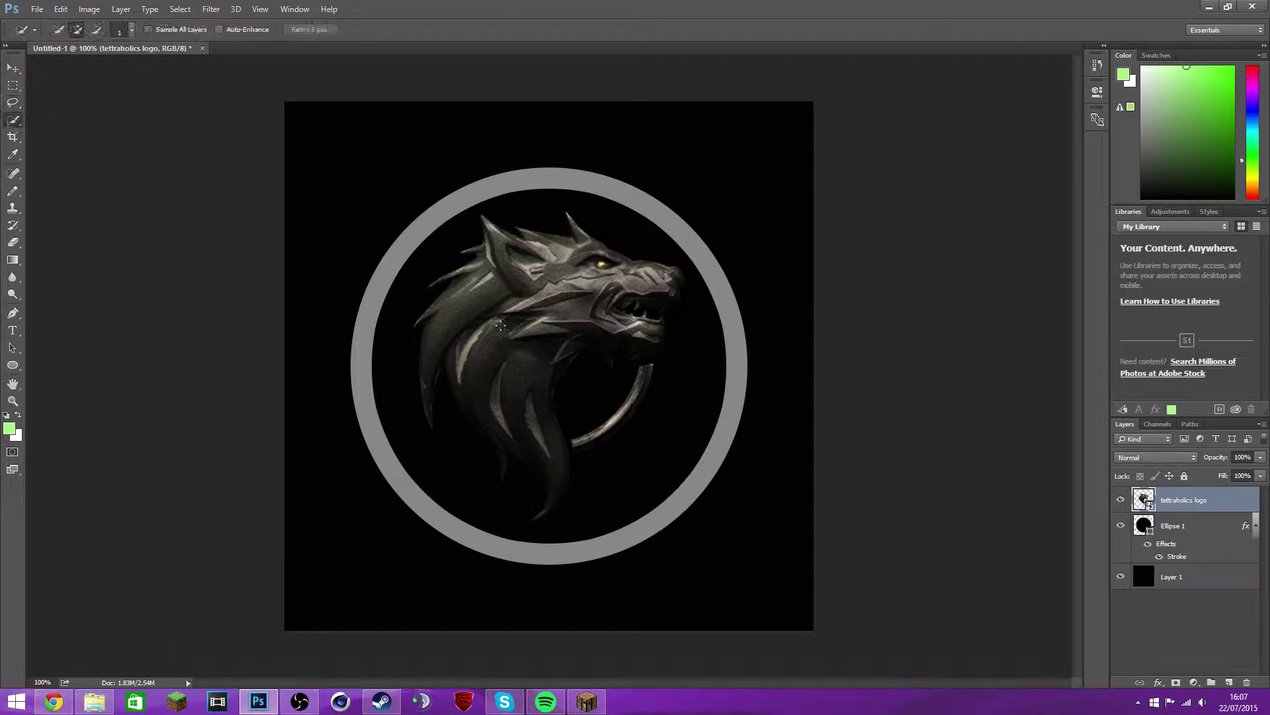
- Set the Quick Selection brush to 10 and mask the wolf layer to the selected head
{"action": "left_click", "coordinate": [132, 29]}
{"action": "type", "text": "10"}
{"action": "key", "text": "Return"}
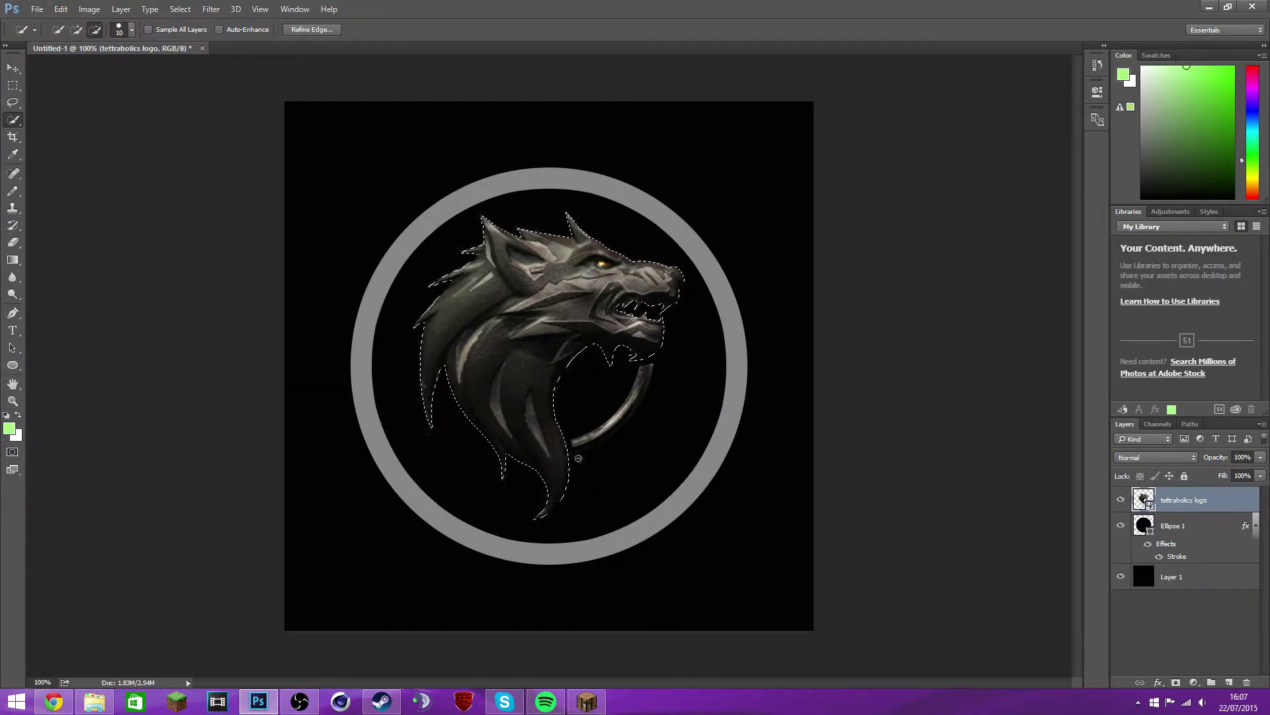
{"action": "left_click", "coordinate": [1177, 683]}
- Zoom in on the reference logo web page, then return to Photoshop
{"action": "left_click_drag", "start_coordinate": [554, 320], "coordinate": [555, 321]}
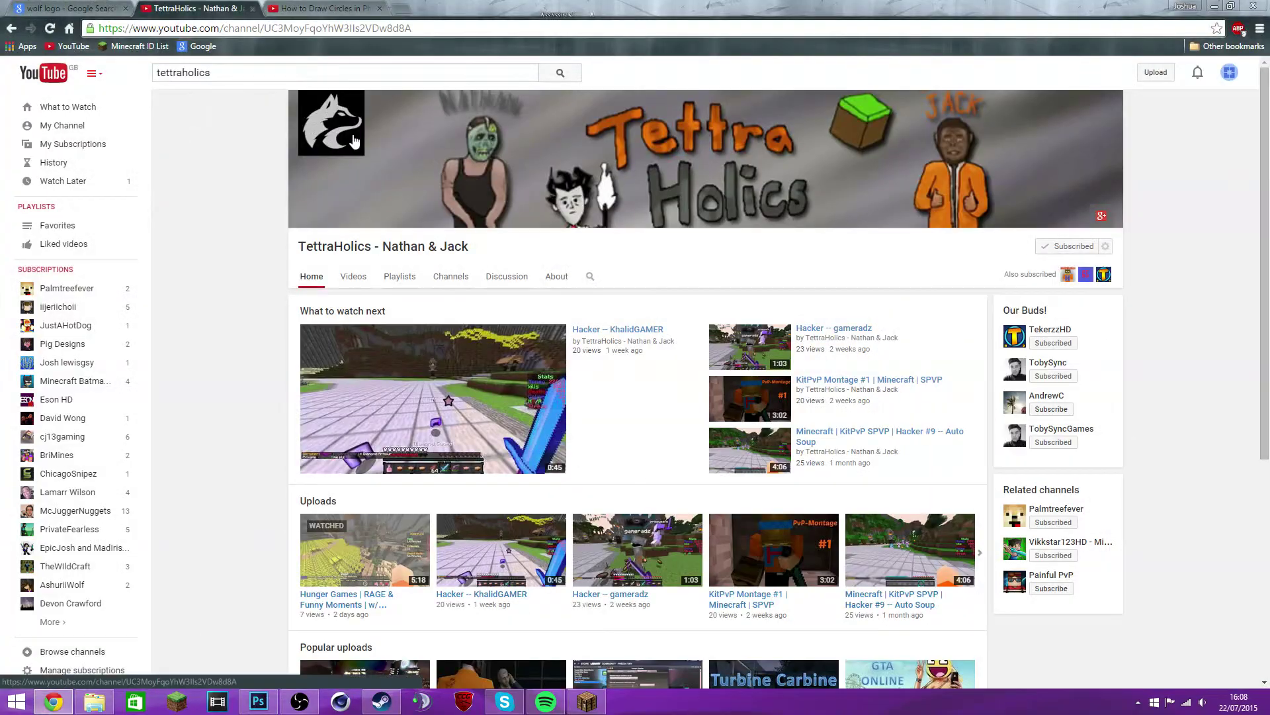
{"action": "key", "text": "ctrl+plus"}
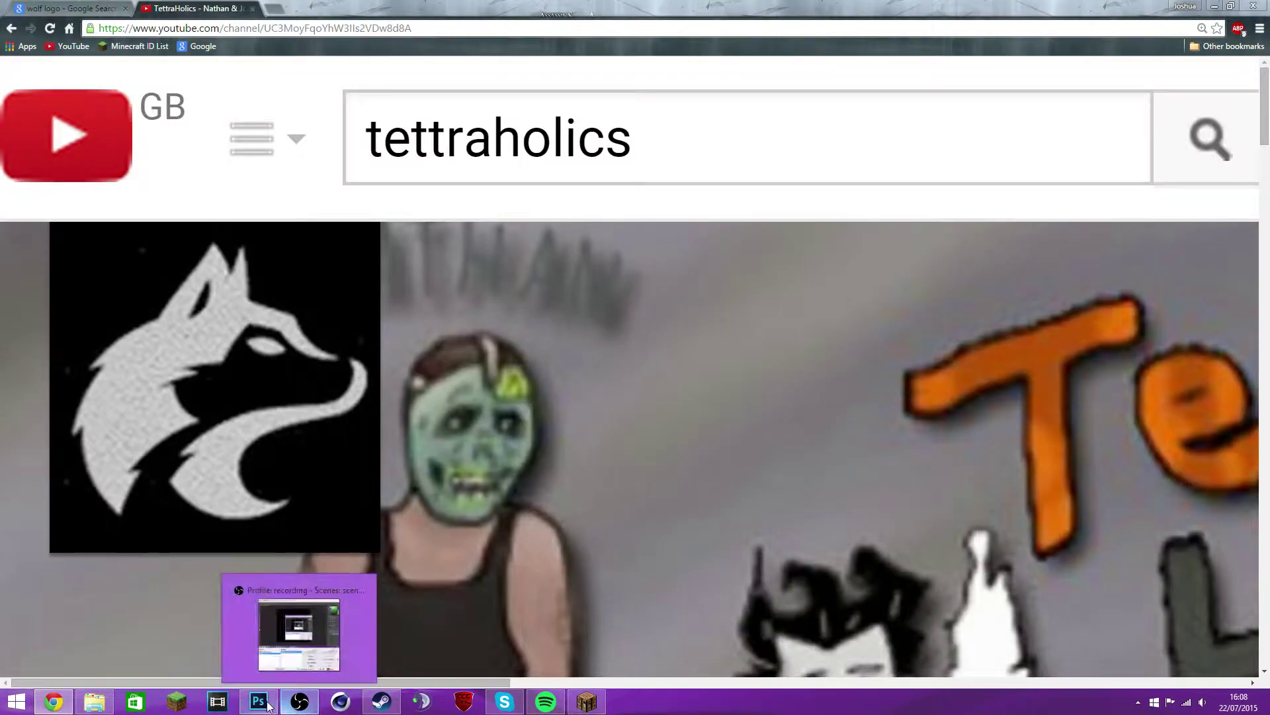
{"action": "left_click", "coordinate": [259, 701]}
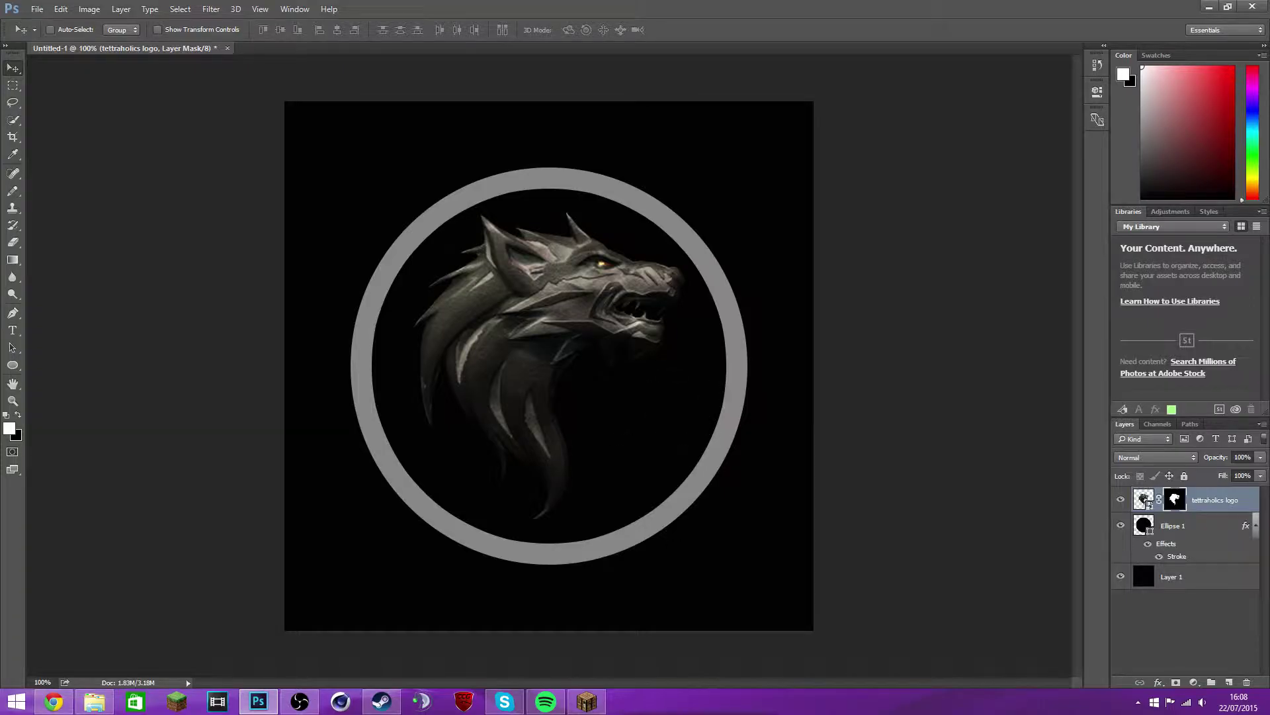
- Type TETTRA inside the ring beside the wolf and set it to 14 pt
{"action": "key", "text": "t"}
{"action": "left_click", "coordinate": [324, 504]}
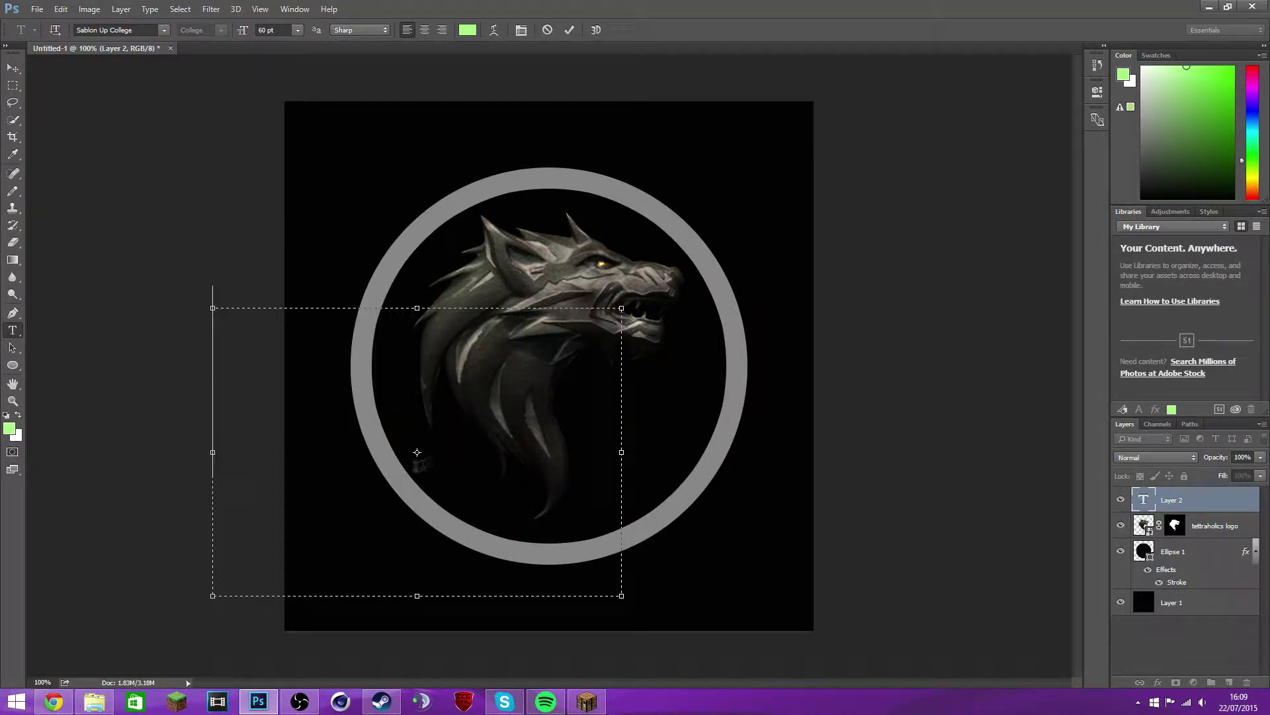
{"action": "key", "text": "Escape"}
{"action": "key", "text": "v"}
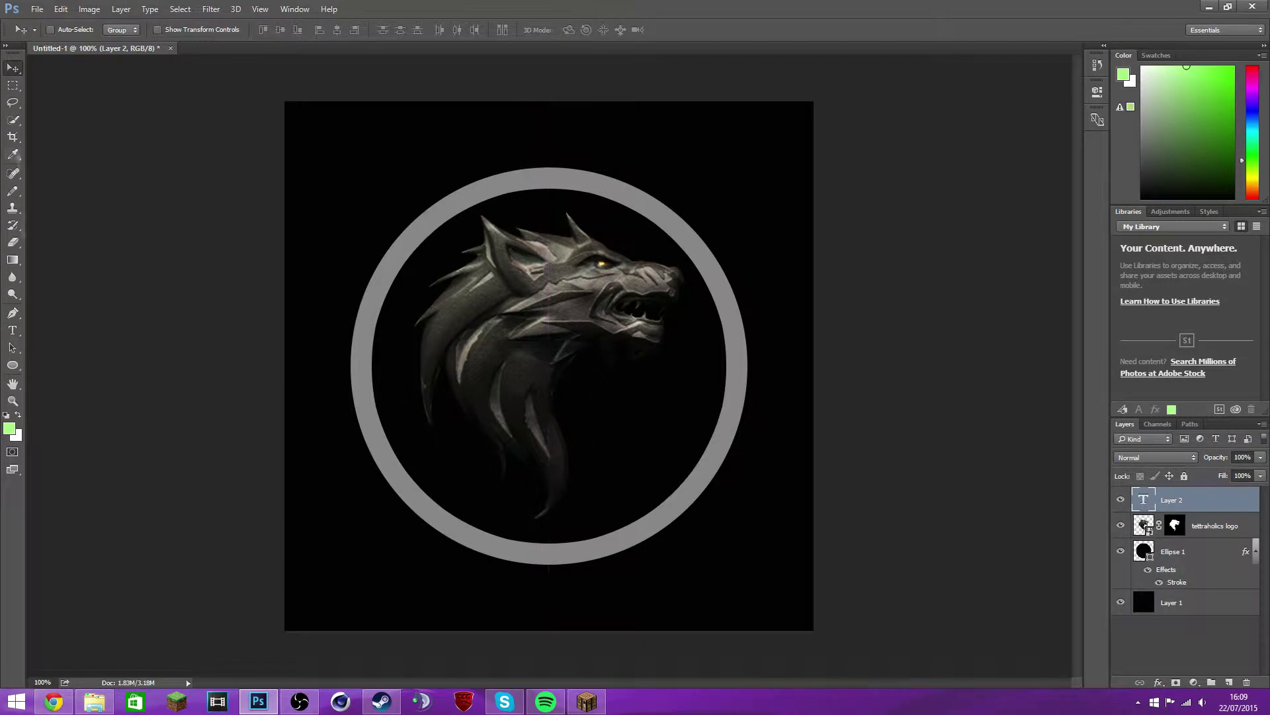
{"action": "key", "text": "t"}
{"action": "left_click", "coordinate": [625, 503]}
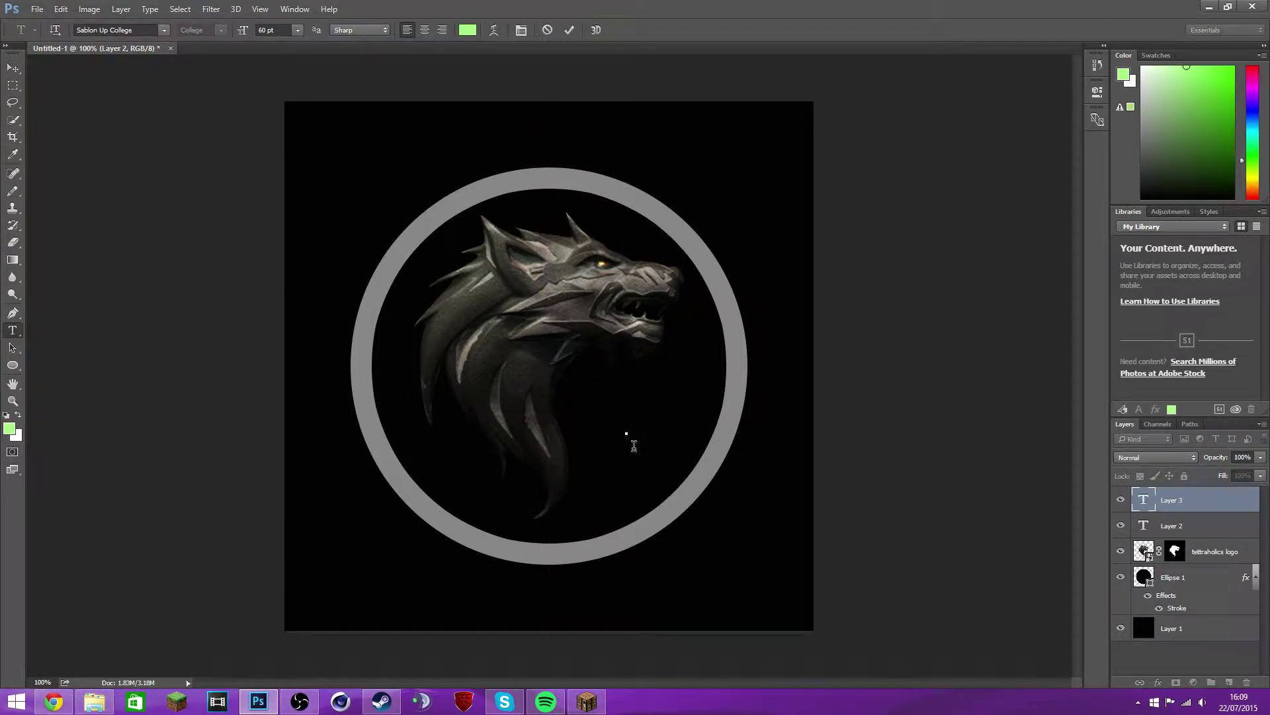
{"action": "type", "text": "TET"}
{"action": "key", "text": "ctrl+a"}
{"action": "left_click", "coordinate": [298, 30]}
{"action": "left_click", "coordinate": [278, 147]}
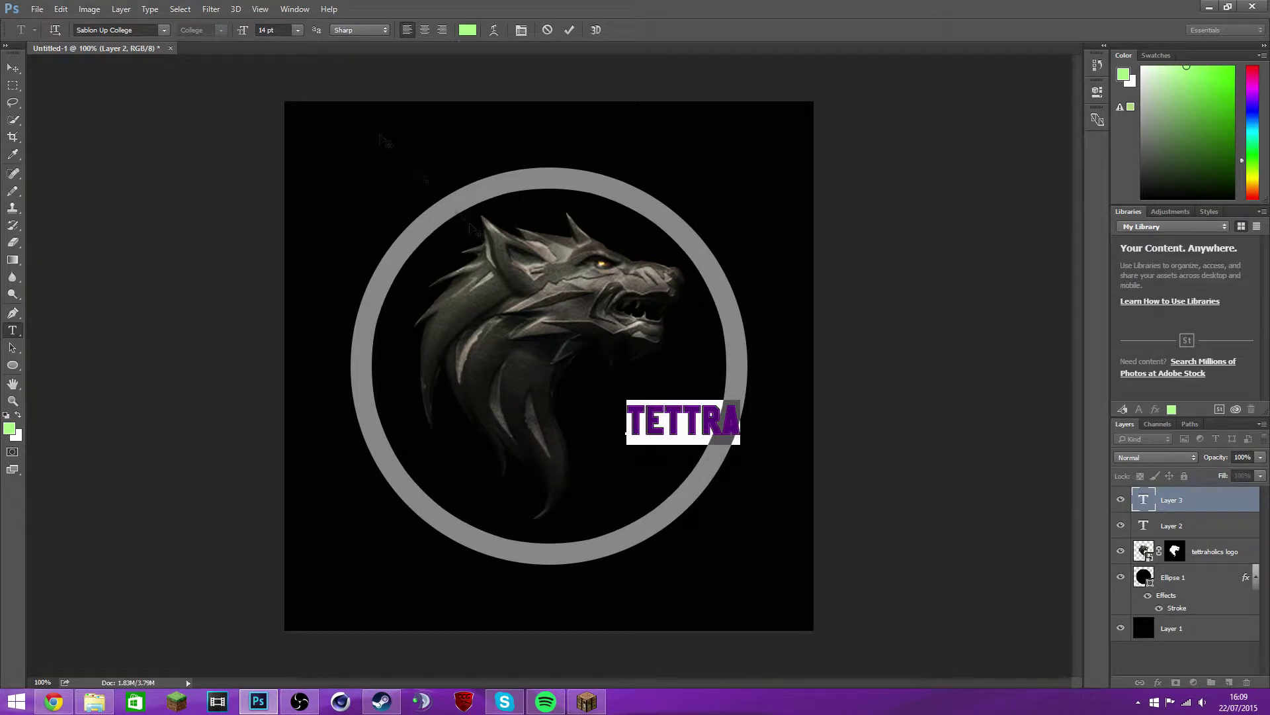
{"action": "left_click", "coordinate": [164, 29]}
- Browse the font list and apply AR DESTINE Regular to TETTRA
{"action": "scroll", "coordinate": [236, 399], "scroll_direction": "down", "scroll_amount": 3}
{"action": "scroll", "coordinate": [237, 399], "scroll_direction": "down", "scroll_amount": 3}
{"action": "scroll", "coordinate": [237, 404], "scroll_direction": "down", "scroll_amount": 3}
{"action": "scroll", "coordinate": [238, 417], "scroll_direction": "down", "scroll_amount": 3}
{"action": "scroll", "coordinate": [240, 432], "scroll_direction": "down", "scroll_amount": 3}
{"action": "scroll", "coordinate": [238, 432], "scroll_direction": "down", "scroll_amount": 1}
{"action": "scroll", "coordinate": [239, 431], "scroll_direction": "down", "scroll_amount": 1}
{"action": "scroll", "coordinate": [238, 433], "scroll_direction": "down", "scroll_amount": 2}
{"action": "scroll", "coordinate": [238, 435], "scroll_direction": "down", "scroll_amount": 2}
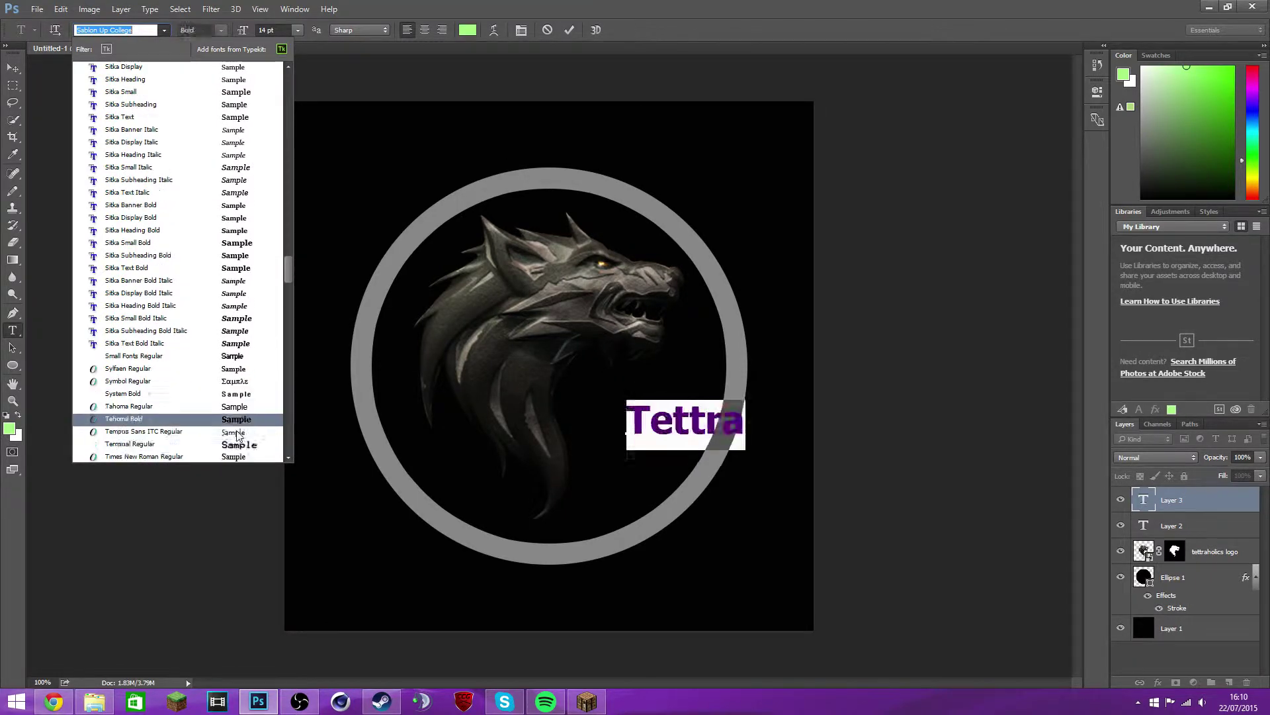
{"action": "scroll", "coordinate": [237, 434], "scroll_direction": "down", "scroll_amount": 2}
{"action": "scroll", "coordinate": [239, 430], "scroll_direction": "down", "scroll_amount": 4}
{"action": "scroll", "coordinate": [242, 425], "scroll_direction": "down", "scroll_amount": 3}
{"action": "scroll", "coordinate": [245, 421], "scroll_direction": "down", "scroll_amount": 4}
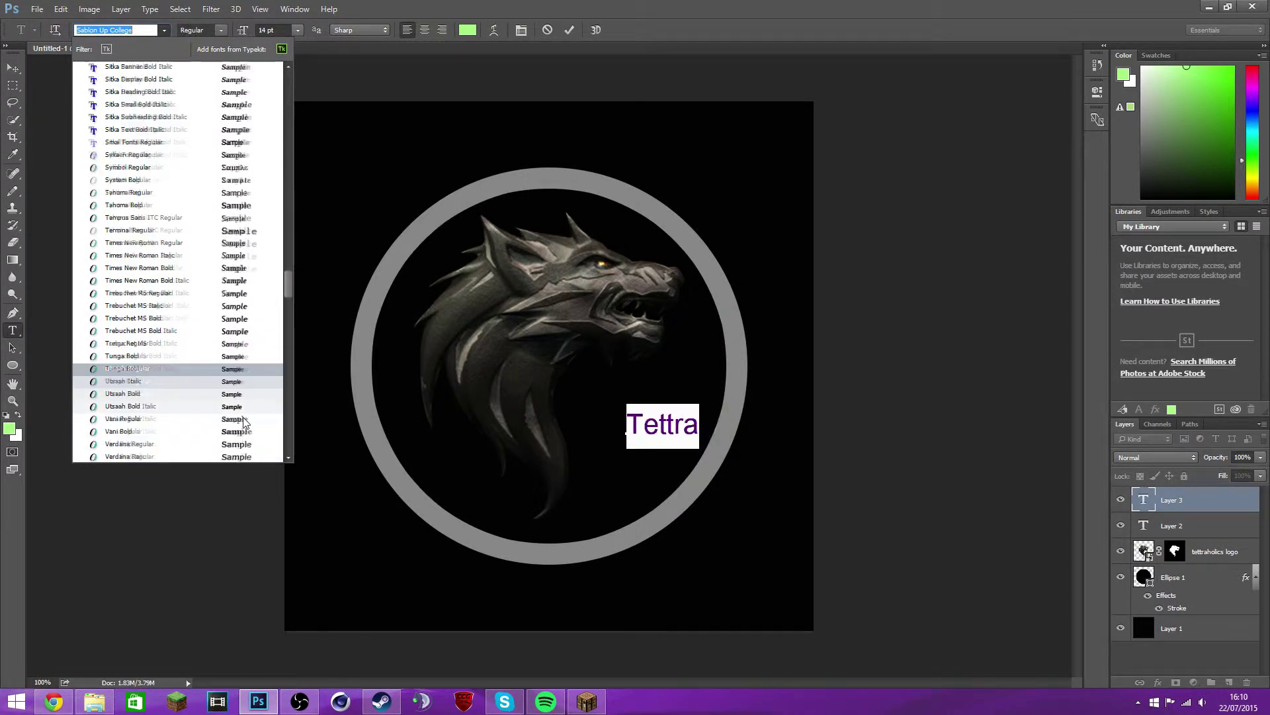
{"action": "scroll", "coordinate": [242, 283], "scroll_direction": "down", "scroll_amount": 5}
{"action": "left_click_drag", "start_coordinate": [289, 289], "coordinate": [289, 222]}
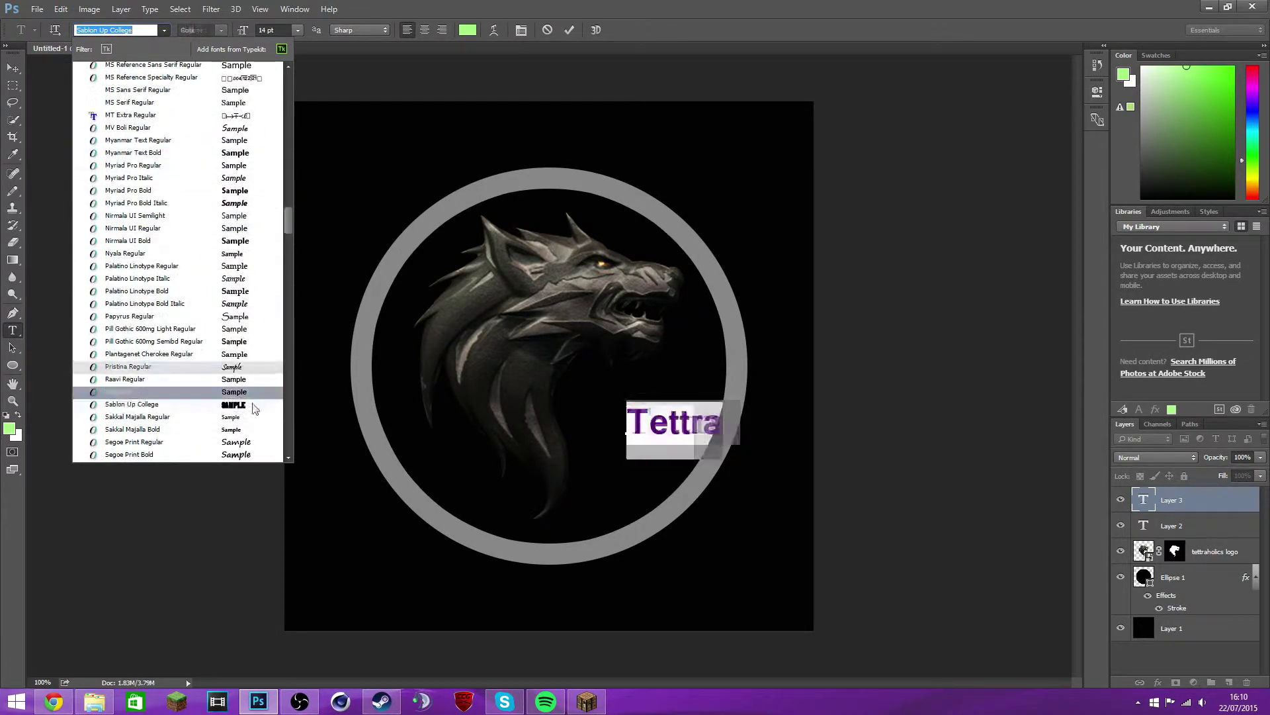
{"action": "scroll", "coordinate": [251, 199], "scroll_direction": "up", "scroll_amount": 8}
{"action": "scroll", "coordinate": [249, 137], "scroll_direction": "up", "scroll_amount": 15}
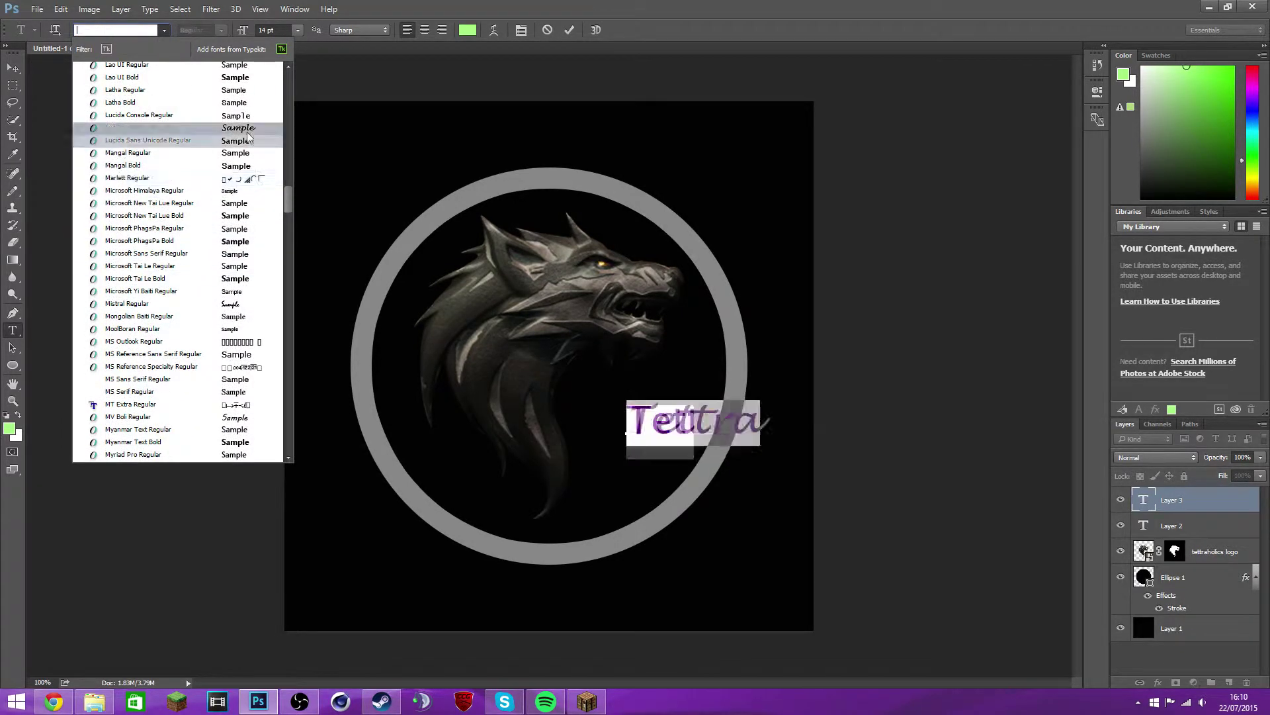
{"action": "scroll", "coordinate": [248, 152], "scroll_direction": "up", "scroll_amount": 15}
{"action": "scroll", "coordinate": [289, 164], "scroll_direction": "up", "scroll_amount": 3}
{"action": "scroll", "coordinate": [253, 199], "scroll_direction": "up", "scroll_amount": 8}
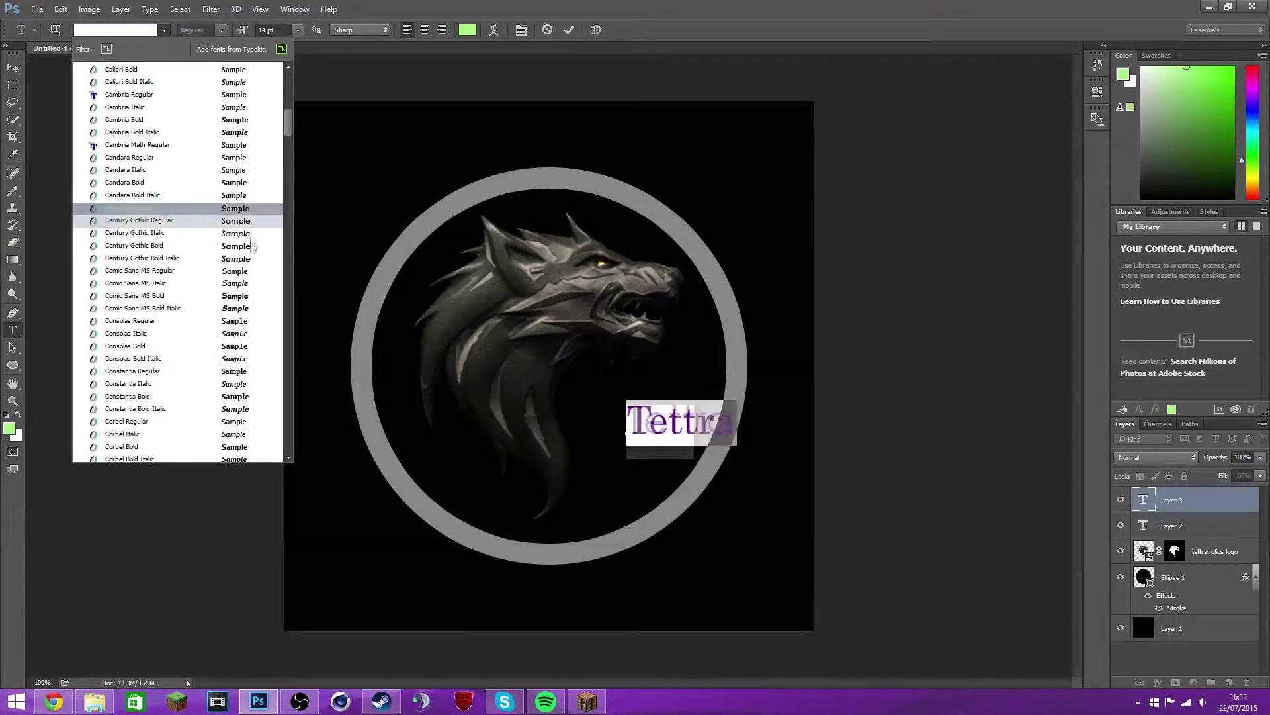
{"action": "scroll", "coordinate": [287, 125], "scroll_direction": "up", "scroll_amount": 5}
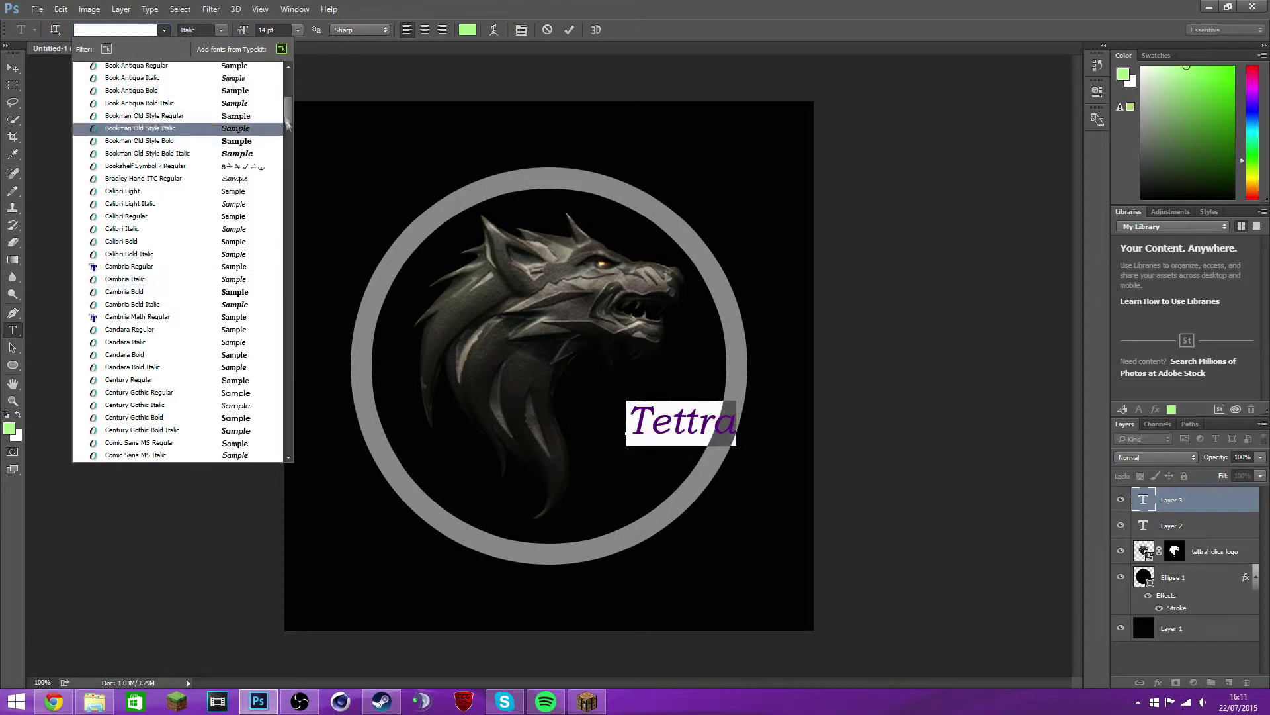
{"action": "scroll", "coordinate": [284, 133], "scroll_direction": "up", "scroll_amount": 7}
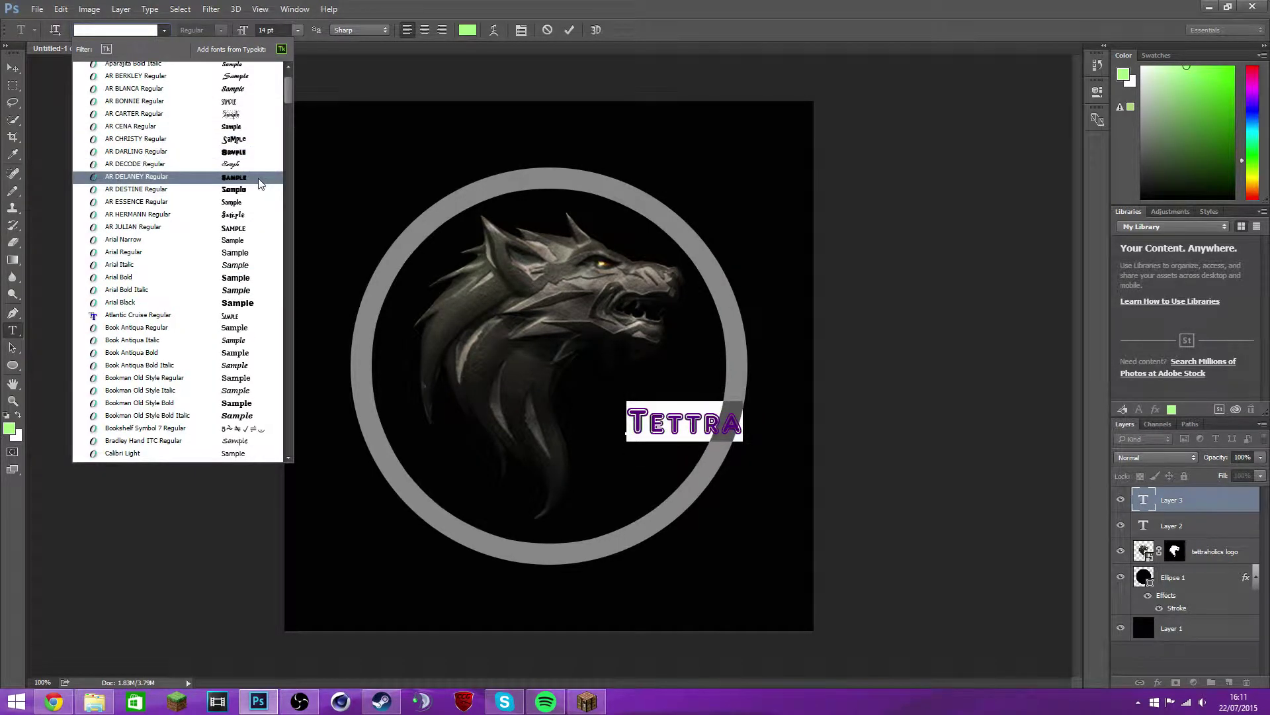
{"action": "left_click", "coordinate": [263, 196]}
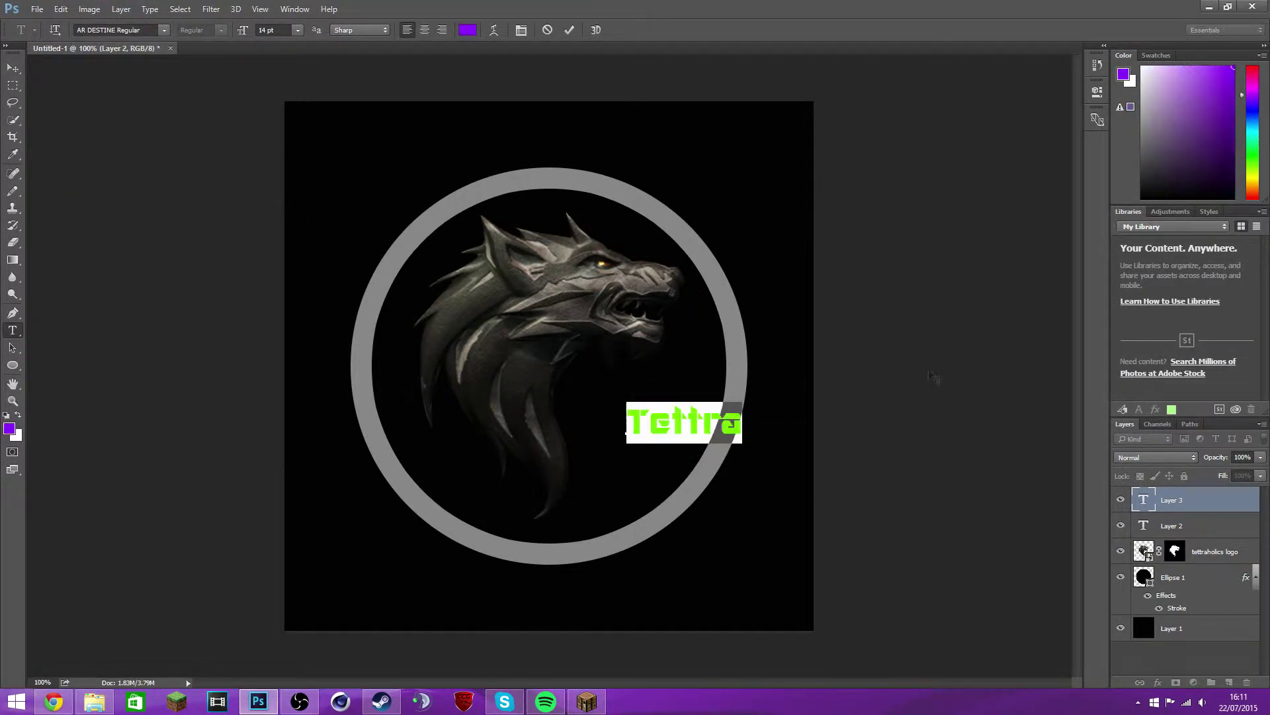
- Make TETTRA purple, commit it, and move it to the lower-left
{"action": "left_click", "coordinate": [619, 431]}
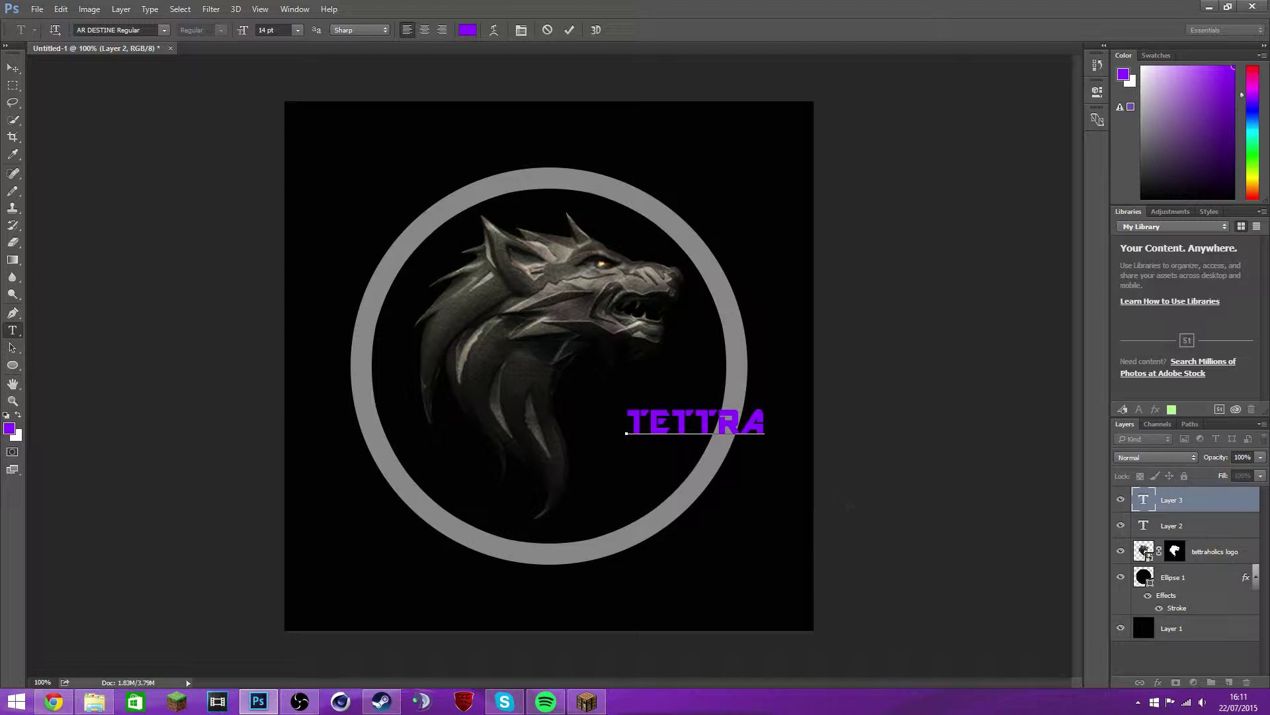
{"action": "left_click", "coordinate": [13, 68]}
{"action": "left_click_drag", "start_coordinate": [695, 422], "coordinate": [374, 585]}
{"action": "key", "text": "ctrl+minus"}
{"action": "key", "text": "ctrl+minus"}
{"action": "key", "text": "ctrl+minus"}
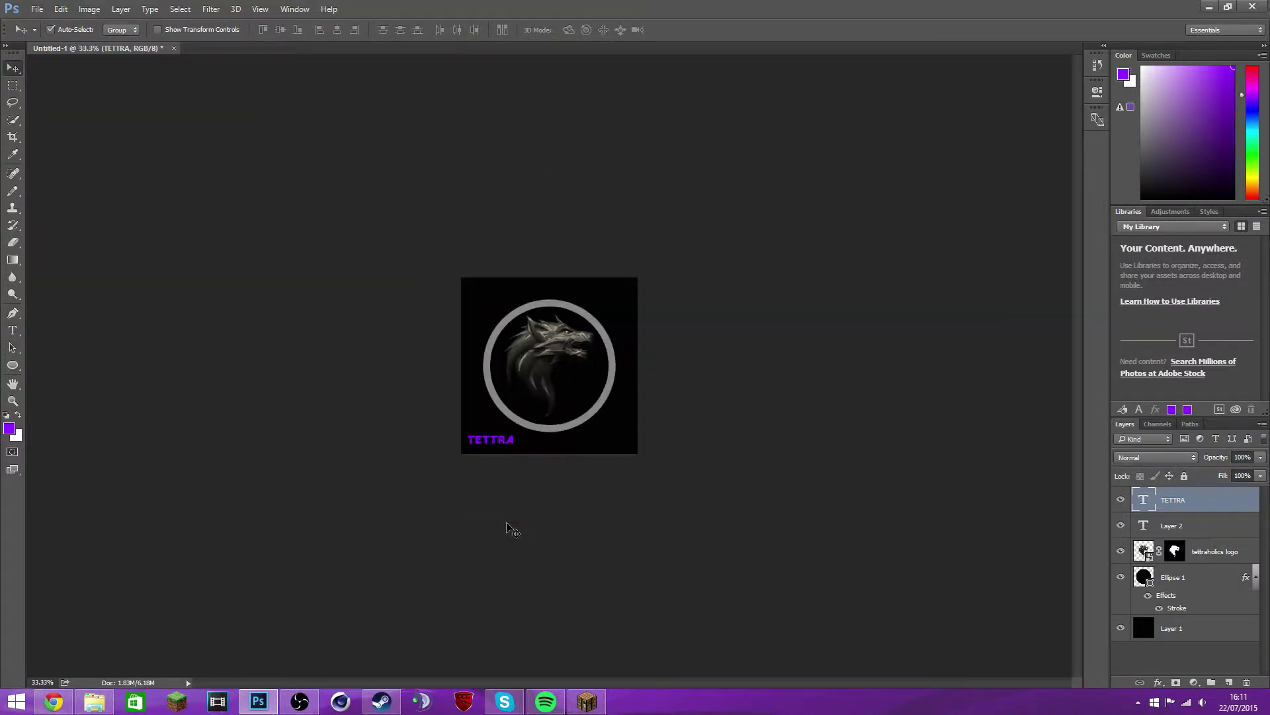
{"action": "key", "text": "ctrl+1"}
- Hide the grey ring and move TETTRA to the top centre above the wolf
{"action": "left_click", "coordinate": [1172, 525]}
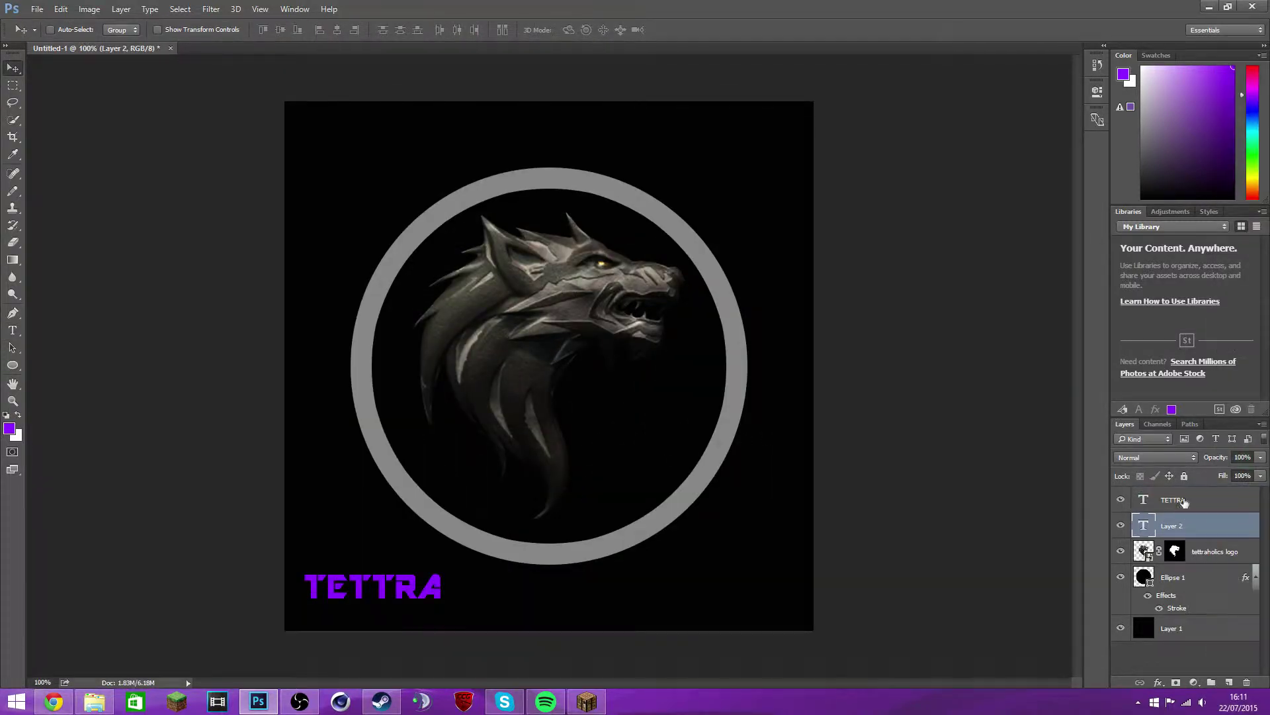
{"action": "left_click_drag", "start_coordinate": [1189, 582], "coordinate": [368, 536]}
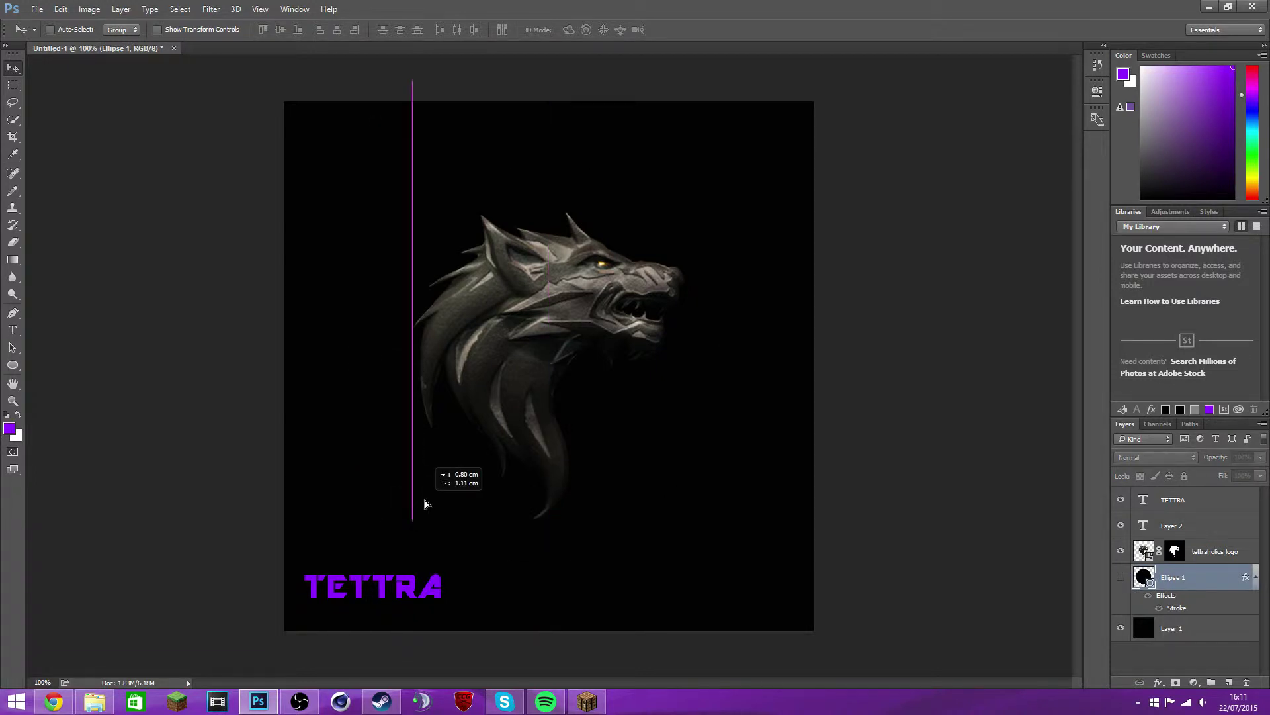
{"action": "left_click", "coordinate": [1173, 500]}
{"action": "left_click_drag", "start_coordinate": [479, 585], "coordinate": [639, 157]}
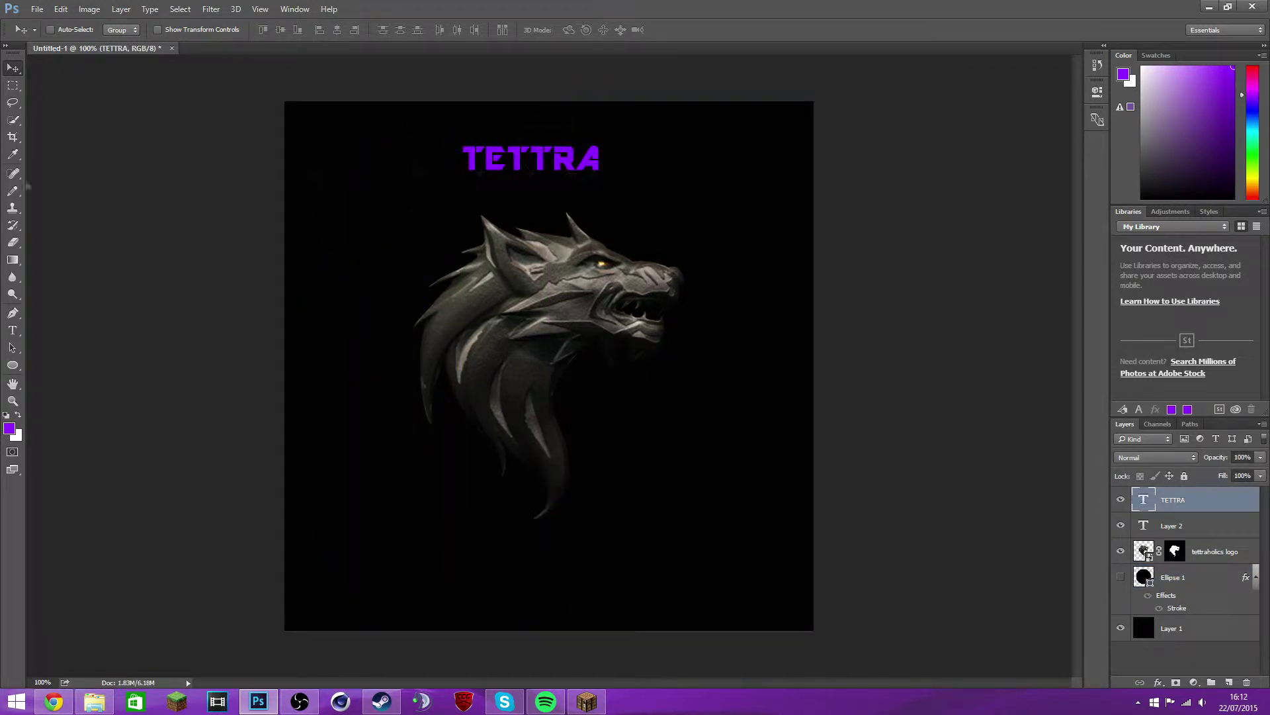
- Type HOLICS in a new text box on the lower canvas and commit it
{"action": "key", "text": "t"}
{"action": "left_click_drag", "start_coordinate": [443, 520], "coordinate": [562, 615]}
{"action": "type", "text": "HOLICS"}
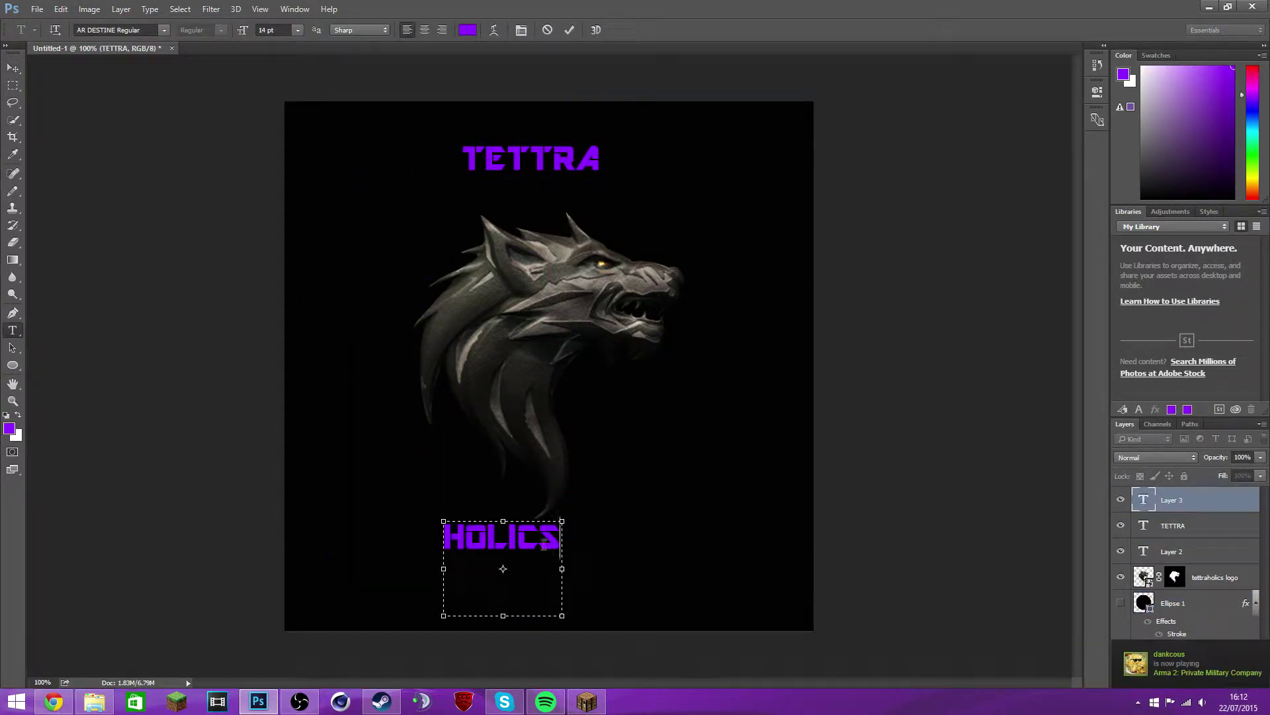
{"action": "key", "text": "ctrl+a"}
{"action": "key", "text": "ctrl+Return"}
{"action": "key", "text": "i"}
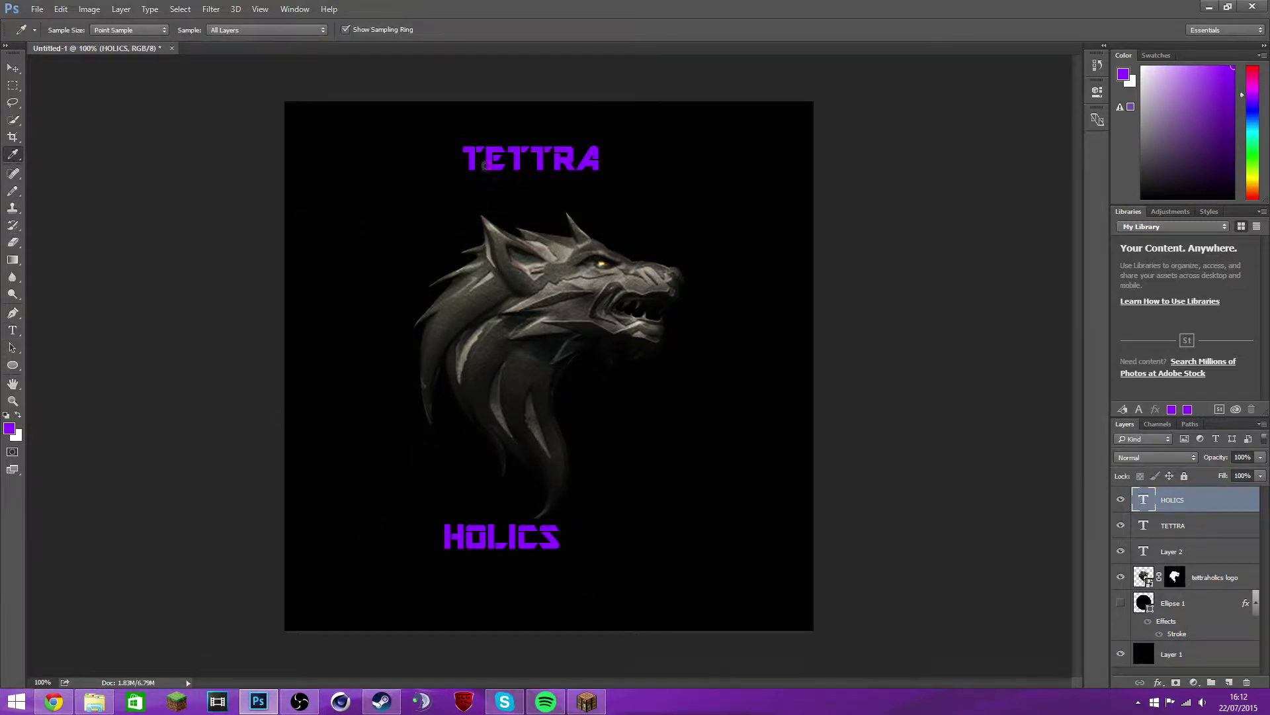
{"action": "key", "text": "t"}
{"action": "left_click", "coordinate": [503, 536]}
{"action": "key", "text": "ctrl+a"}
{"action": "left_click", "coordinate": [467, 30]}
{"action": "key", "text": "Return"}
{"action": "key", "text": "ctrl+Return"}
- Line up HOLICS bottom-right and TETTRA bottom-left, then raise the wolf head slightly
{"action": "key", "text": "v"}
{"action": "left_click_drag", "start_coordinate": [526, 546], "coordinate": [554, 561]}
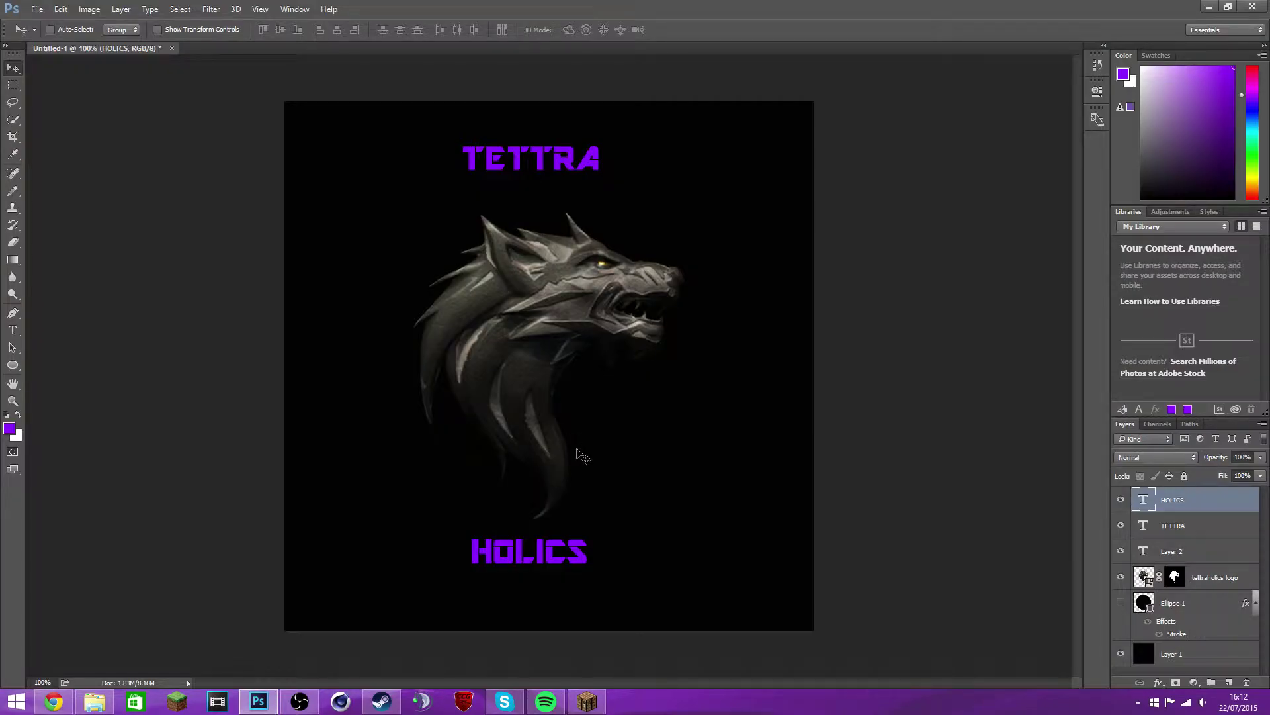
{"action": "left_click_drag", "start_coordinate": [569, 552], "coordinate": [764, 562]}
{"action": "left_click_drag", "start_coordinate": [556, 159], "coordinate": [425, 566]}
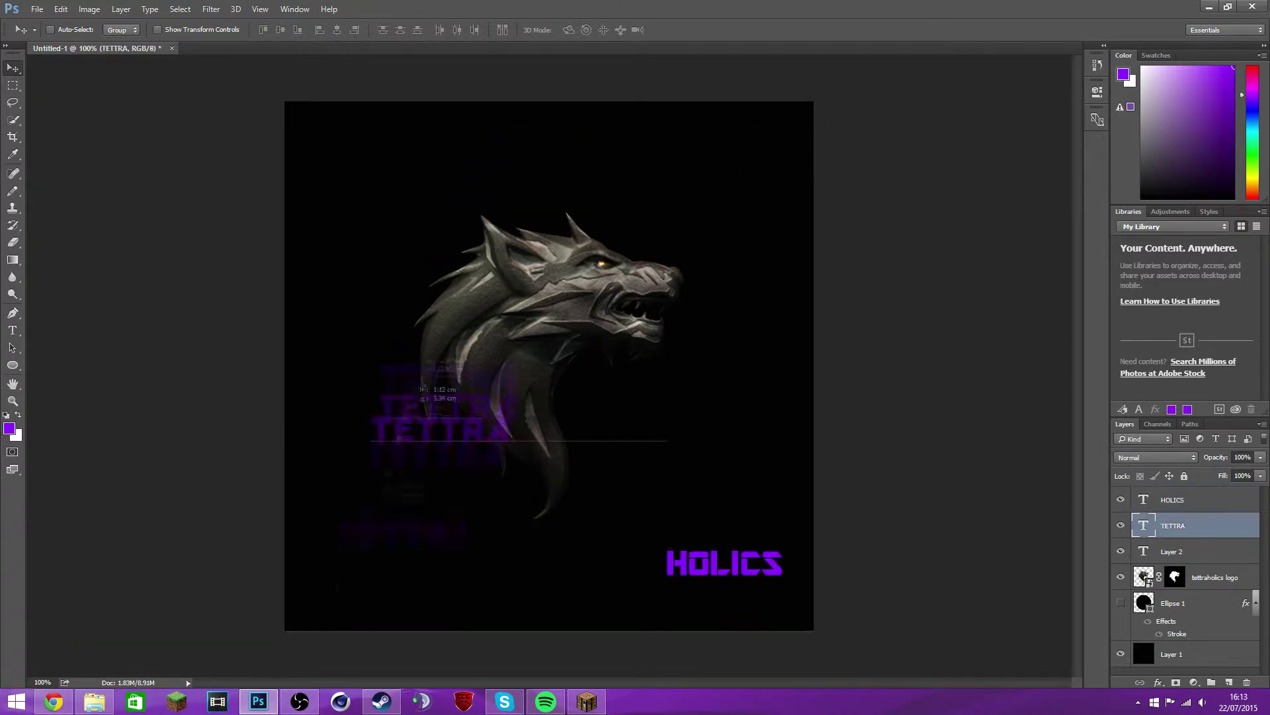
{"action": "left_click_drag", "start_coordinate": [745, 598], "coordinate": [709, 561]}
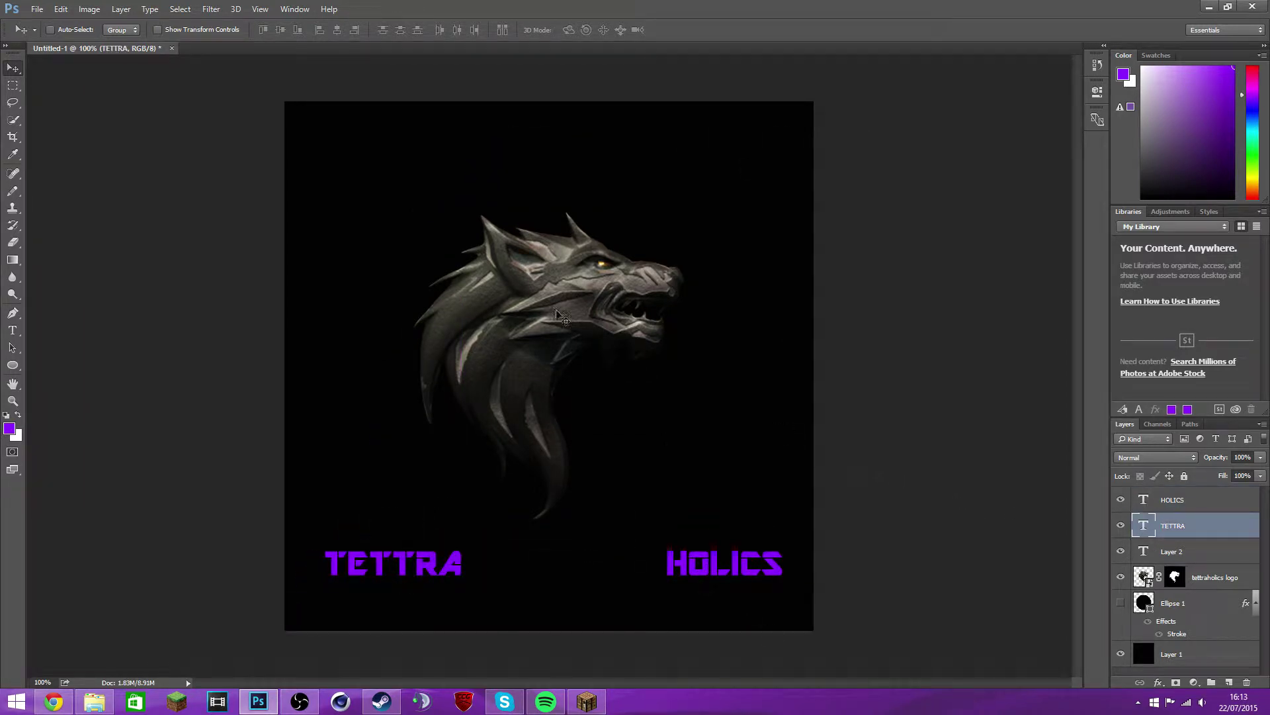
{"action": "left_click_drag", "start_coordinate": [557, 316], "coordinate": [543, 286]}
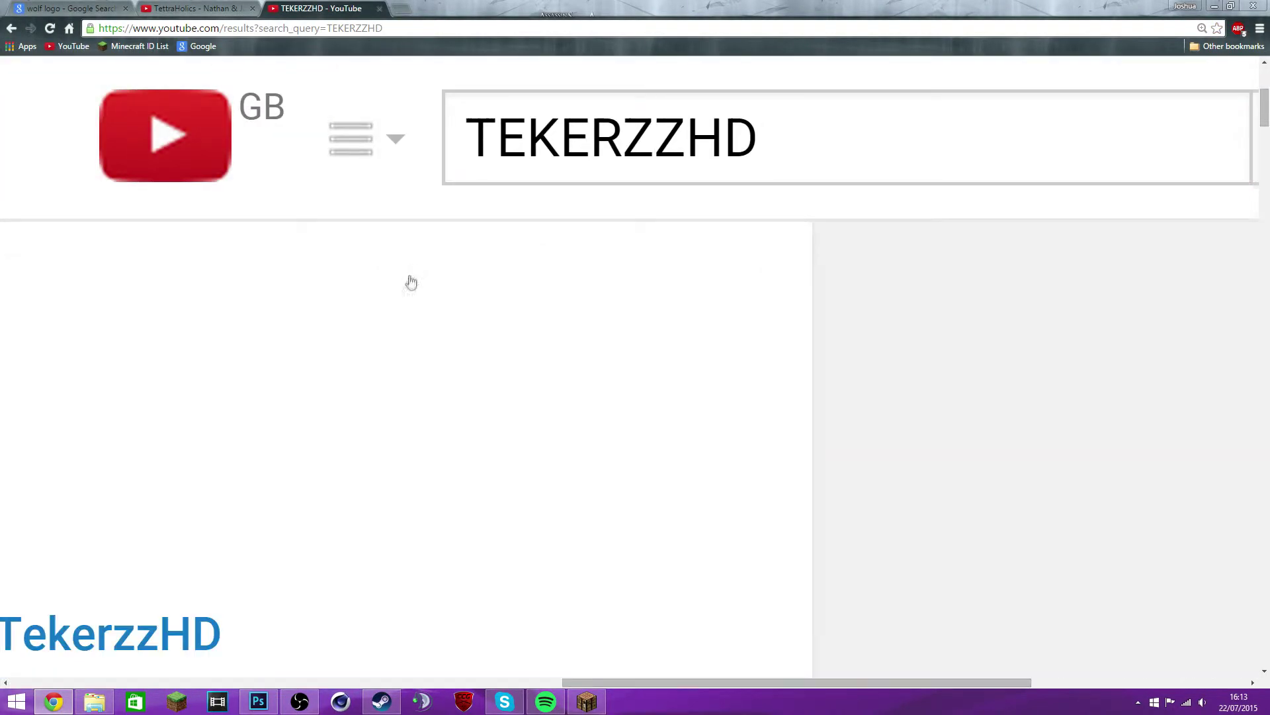
- Play a TekerzzHD video from the YouTube results, then return to Photoshop
{"action": "left_click", "coordinate": [622, 249]}
{"action": "scroll", "coordinate": [824, 418], "scroll_direction": "down", "scroll_amount": 3}
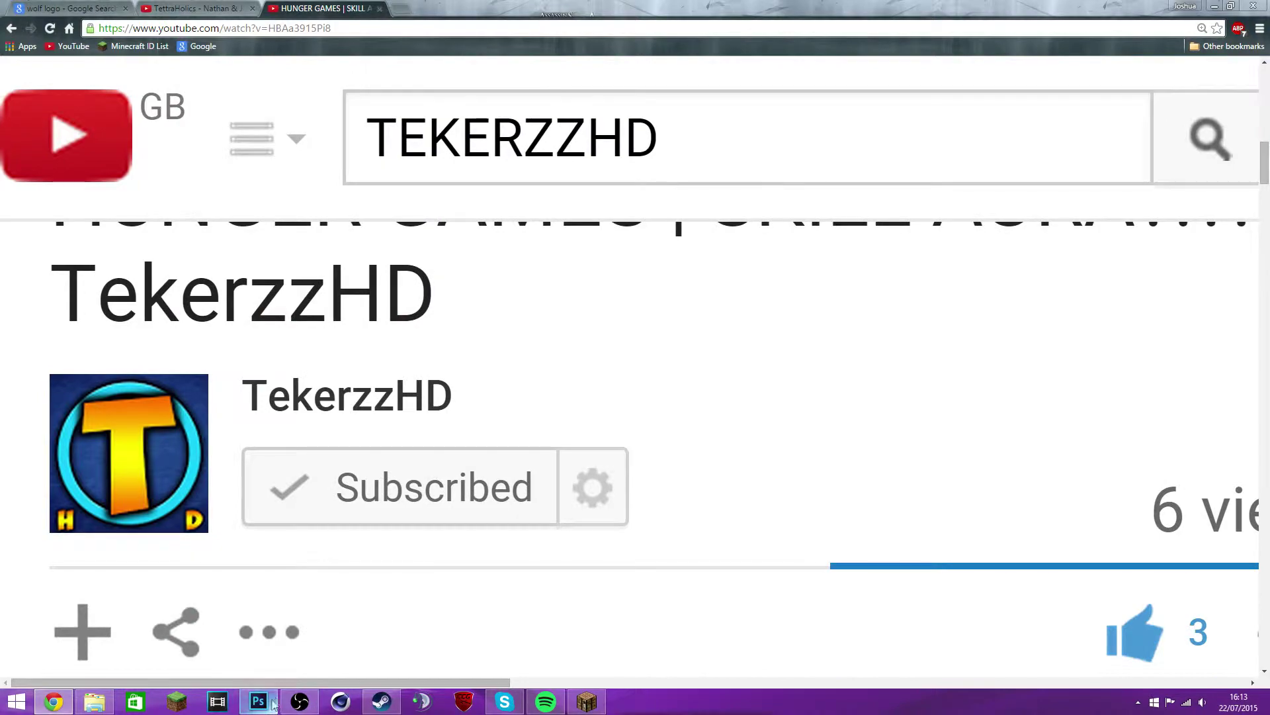
{"action": "mouse_move", "coordinate": [258, 701]}
{"action": "left_click", "coordinate": [273, 706]}
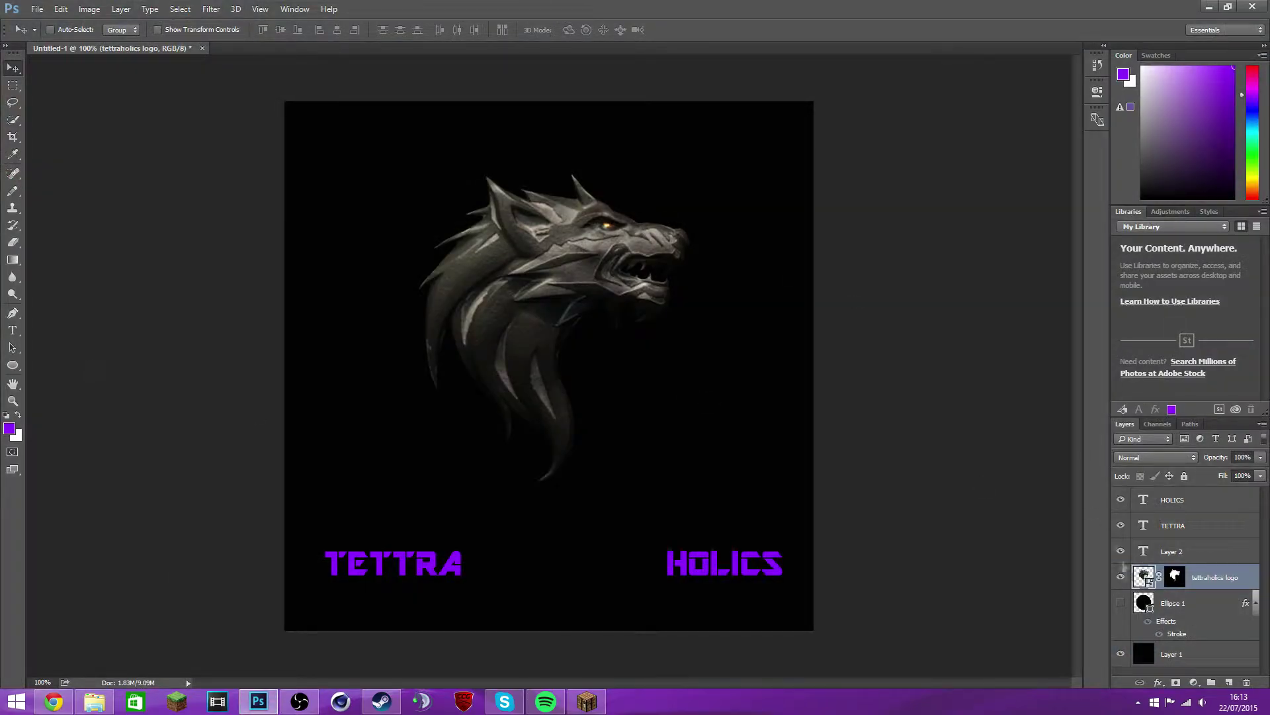
- Show the grey ring again, resize it to 500 x 500 px, and centre it on the wolf
{"action": "left_click", "coordinate": [1120, 602]}
{"action": "left_click", "coordinate": [1191, 603]}
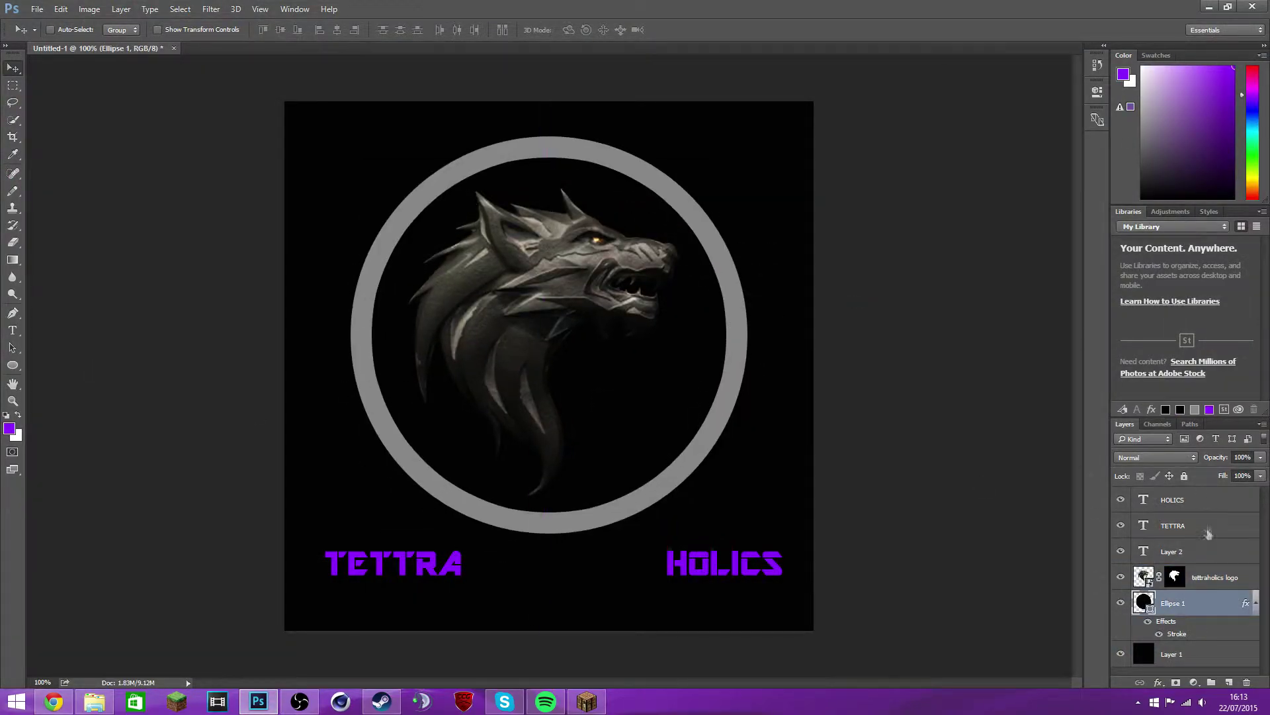
{"action": "double_click", "coordinate": [1191, 603]}
{"action": "key", "text": "Escape"}
{"action": "left_click", "coordinate": [1104, 46]}
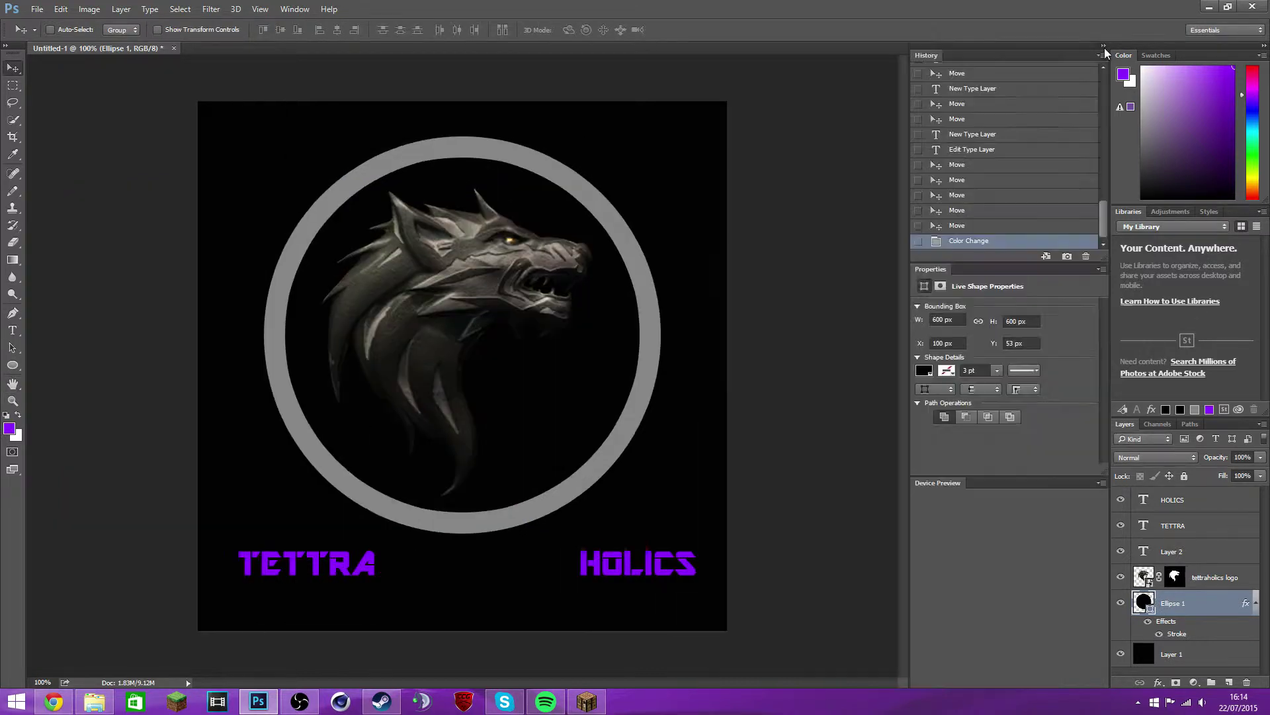
{"action": "key", "text": "Tab"}
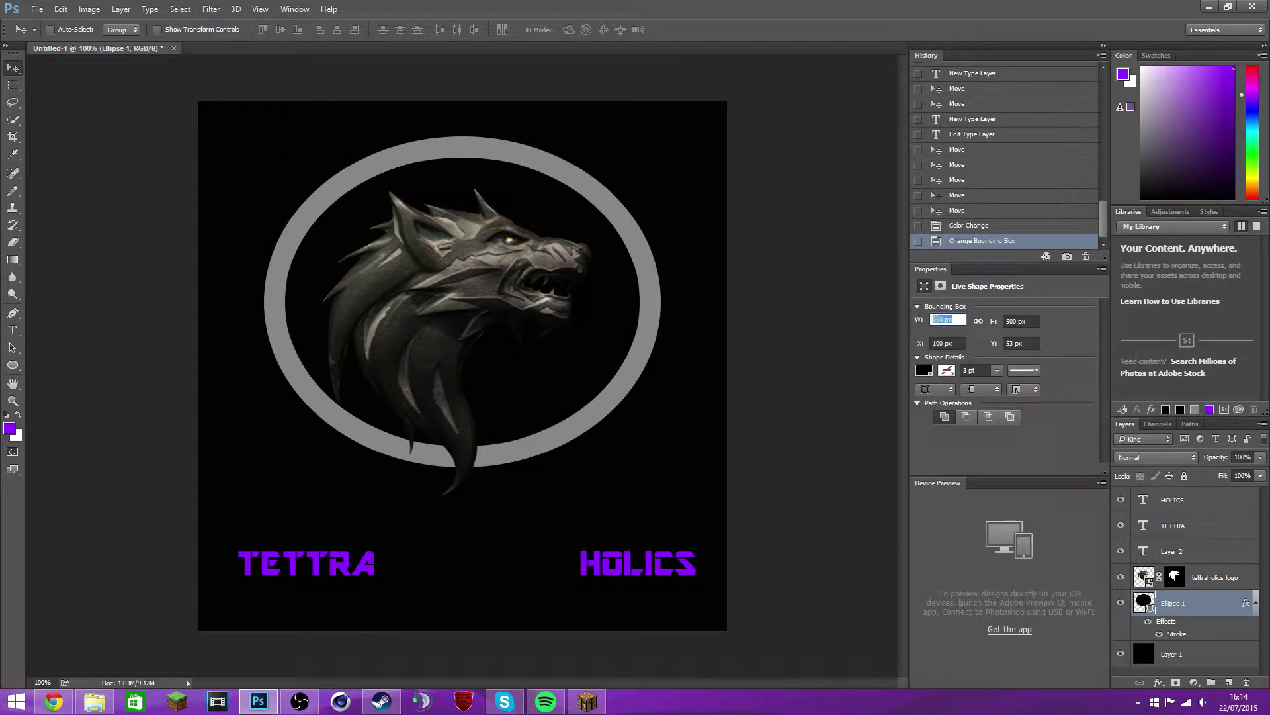
{"action": "left_click_drag", "start_coordinate": [508, 182], "coordinate": [541, 212]}
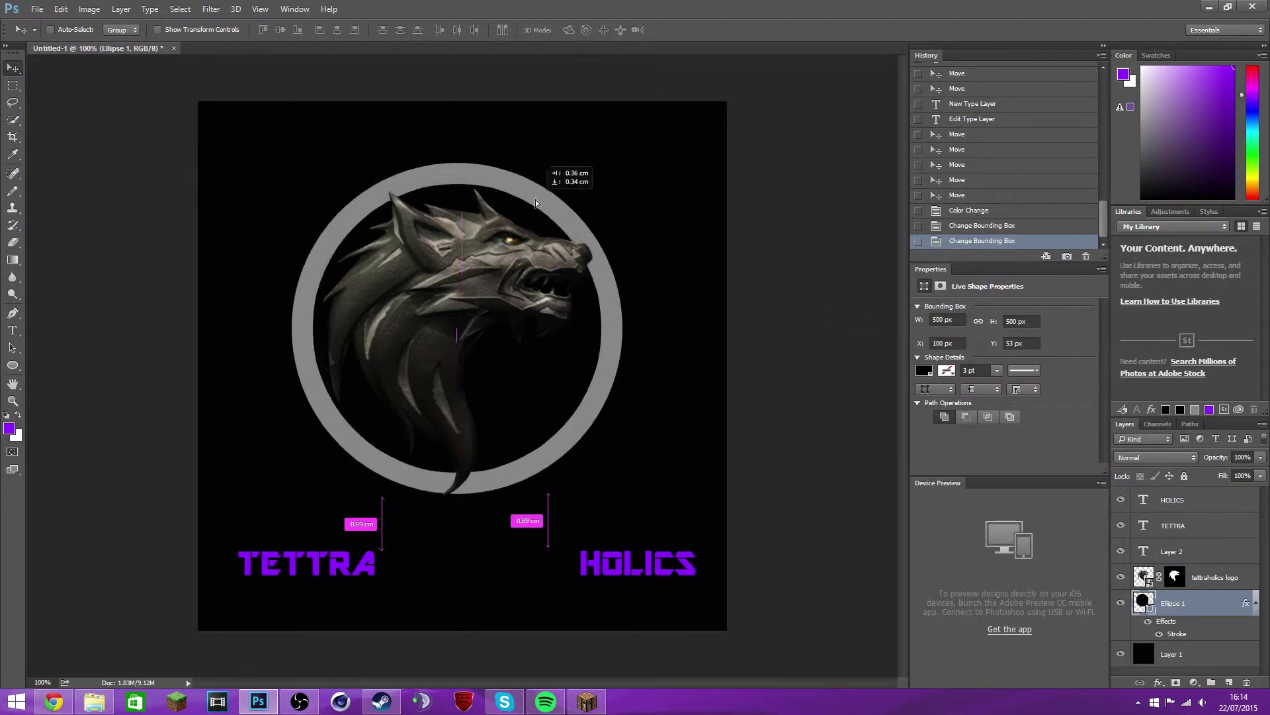
{"action": "left_click_drag", "start_coordinate": [541, 212], "coordinate": [531, 303]}
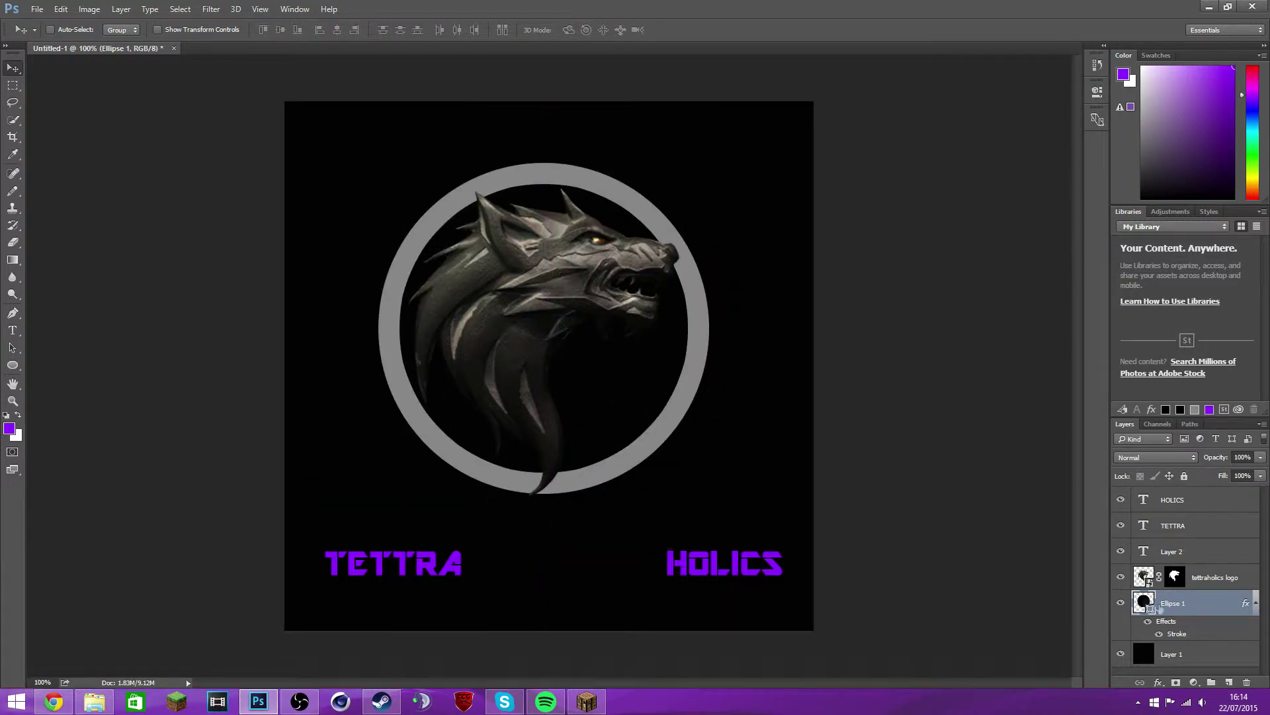
{"action": "left_click", "coordinate": [1214, 577]}
{"action": "right_click", "coordinate": [1213, 577]}
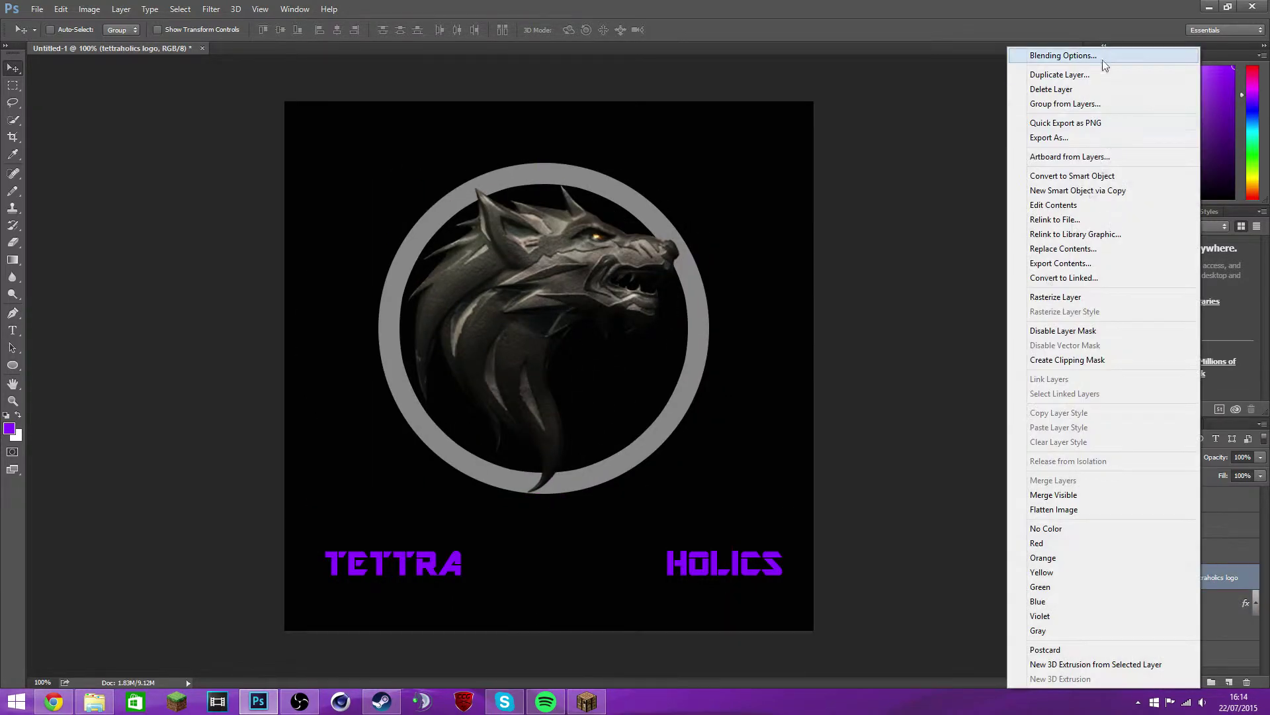
- Give the wolf head layer Bevel & Emboss, a 3 px outside stroke and a drop shadow
{"action": "left_click", "coordinate": [1039, 52]}
{"action": "left_click", "coordinate": [170, 262]}
{"action": "left_click_drag", "start_coordinate": [278, 199], "coordinate": [482, 414]}
{"action": "left_click", "coordinate": [311, 528]}
{"action": "left_click_drag", "start_coordinate": [518, 459], "coordinate": [508, 459]}
{"action": "left_click", "coordinate": [524, 476]}
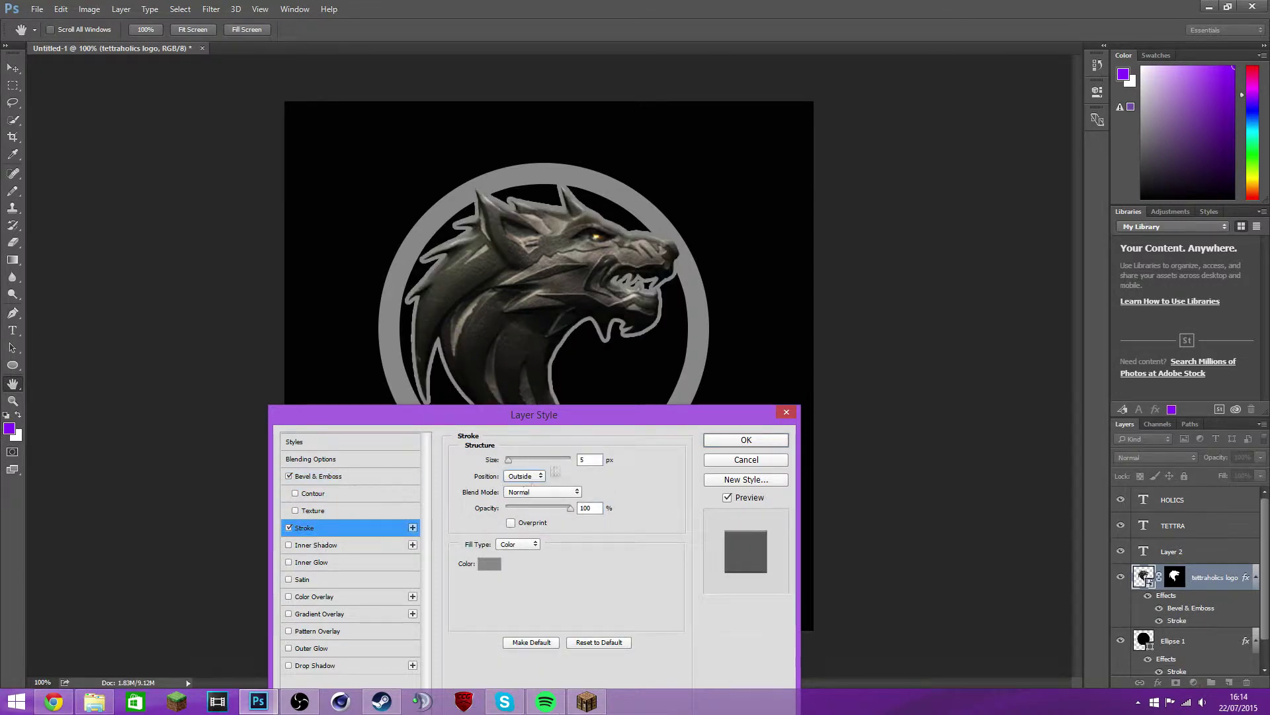
{"action": "type", "text": "1"}
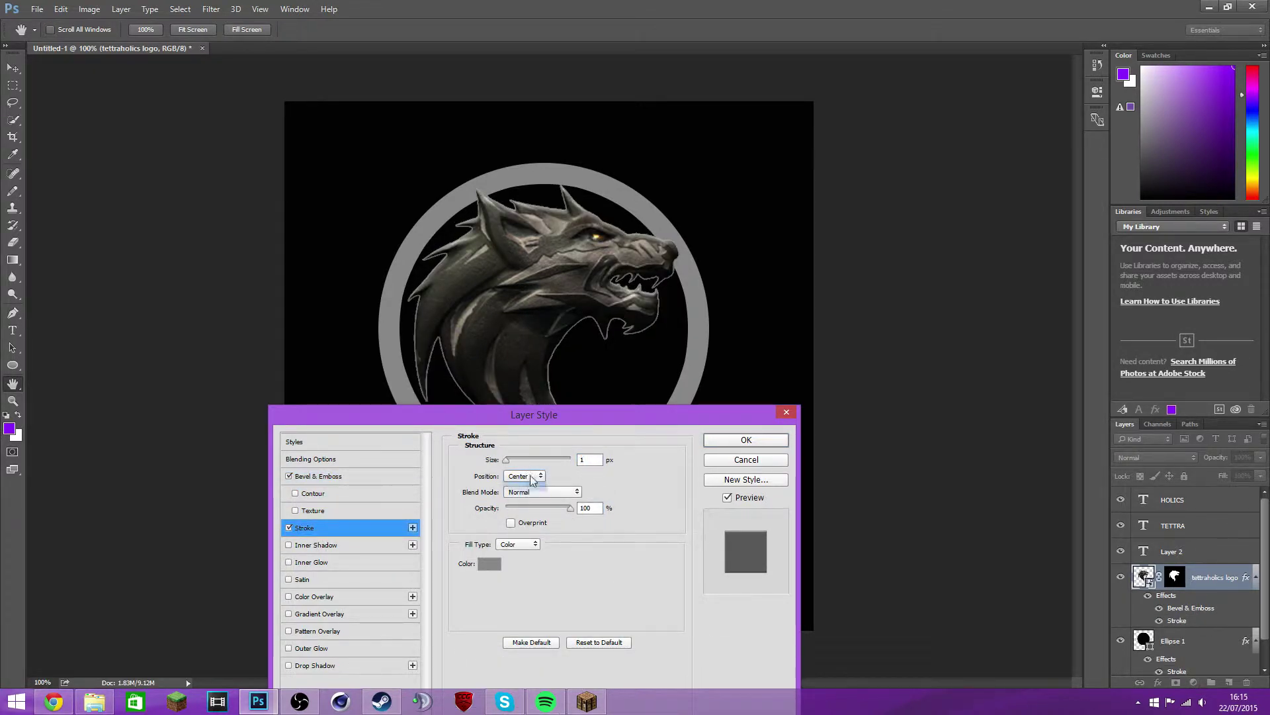
{"action": "left_click_drag", "start_coordinate": [529, 415], "coordinate": [527, 272]}
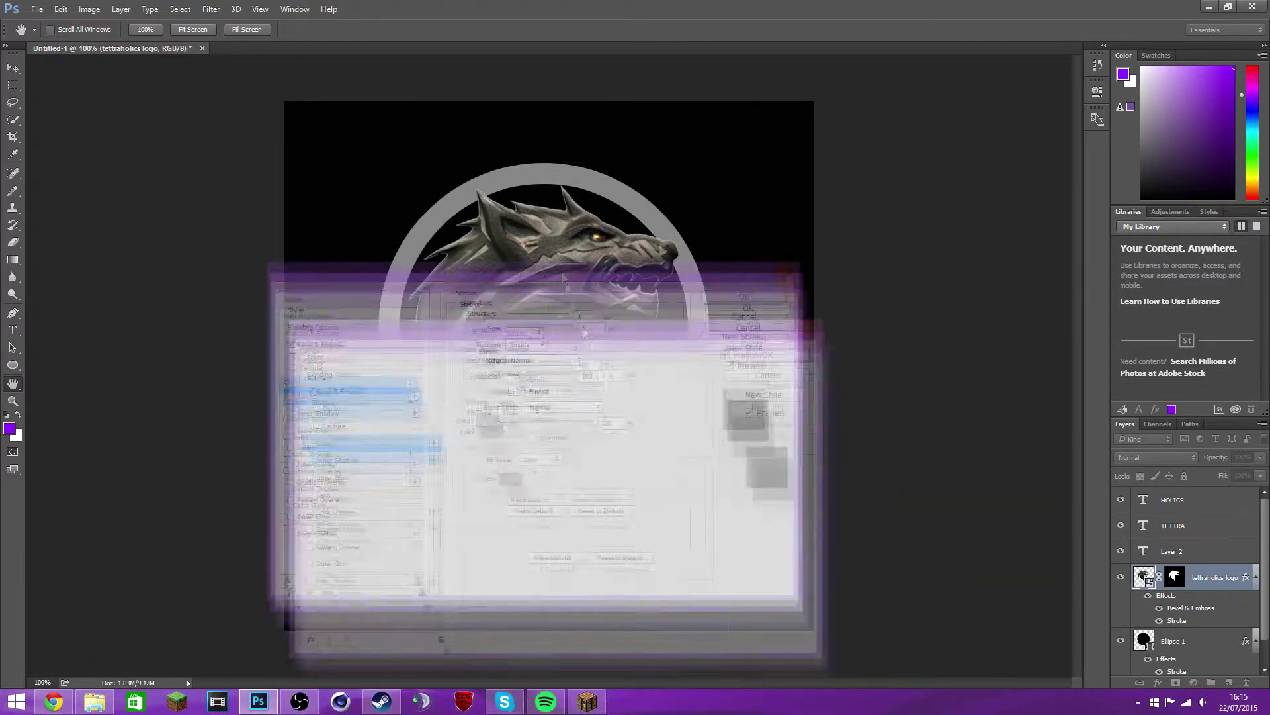
{"action": "double_click", "coordinate": [583, 316]}
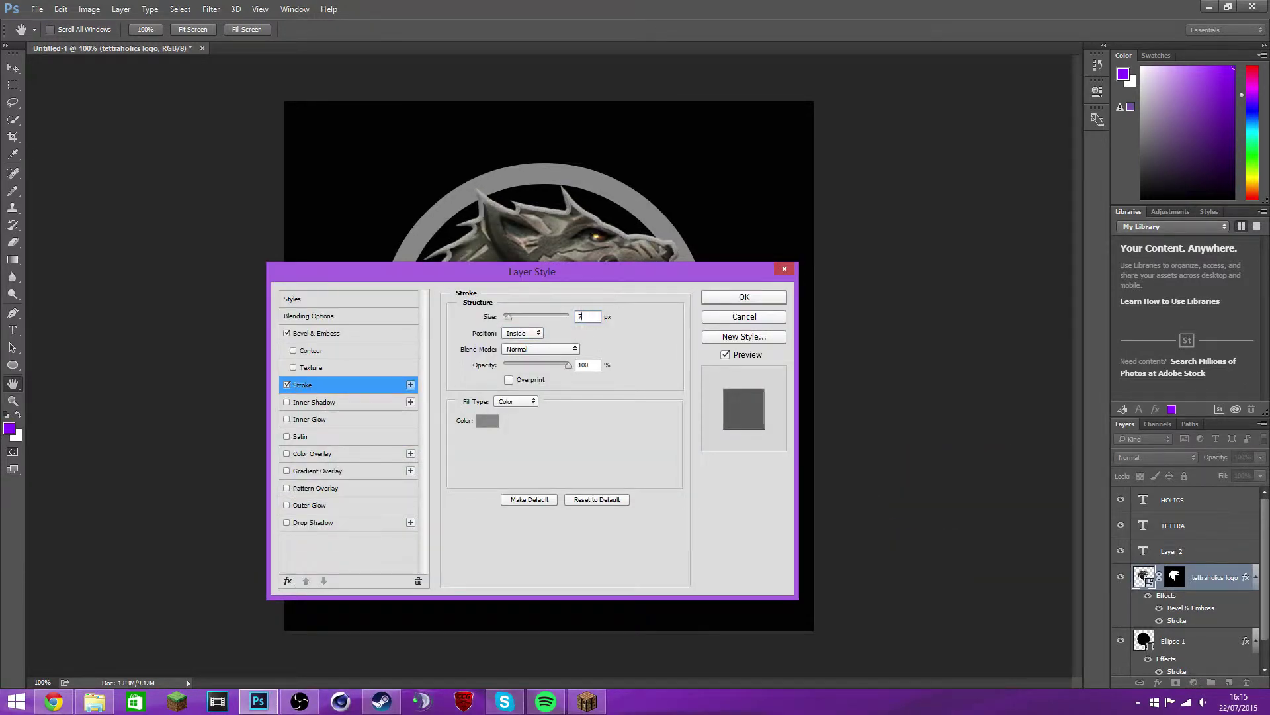
{"action": "left_click_drag", "start_coordinate": [532, 272], "coordinate": [520, 438]}
{"action": "type", "text": "3"}
{"action": "left_click", "coordinate": [305, 638]}
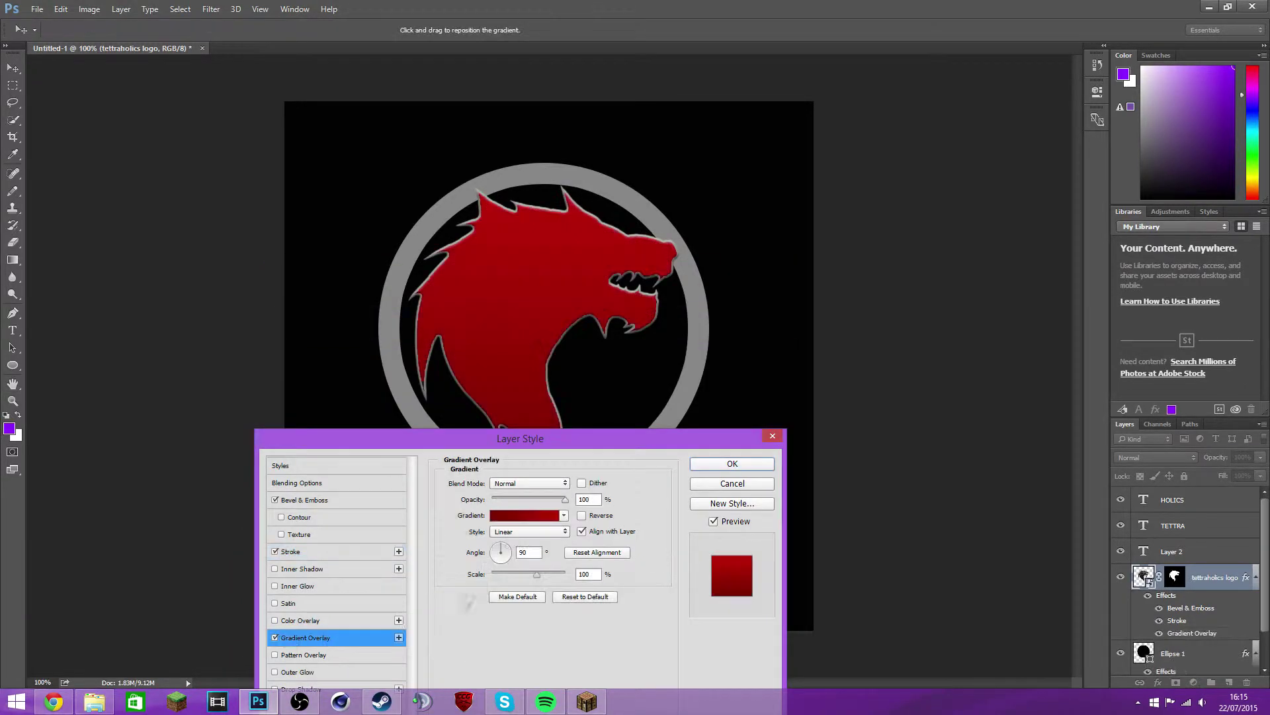
{"action": "left_click", "coordinate": [301, 689]}
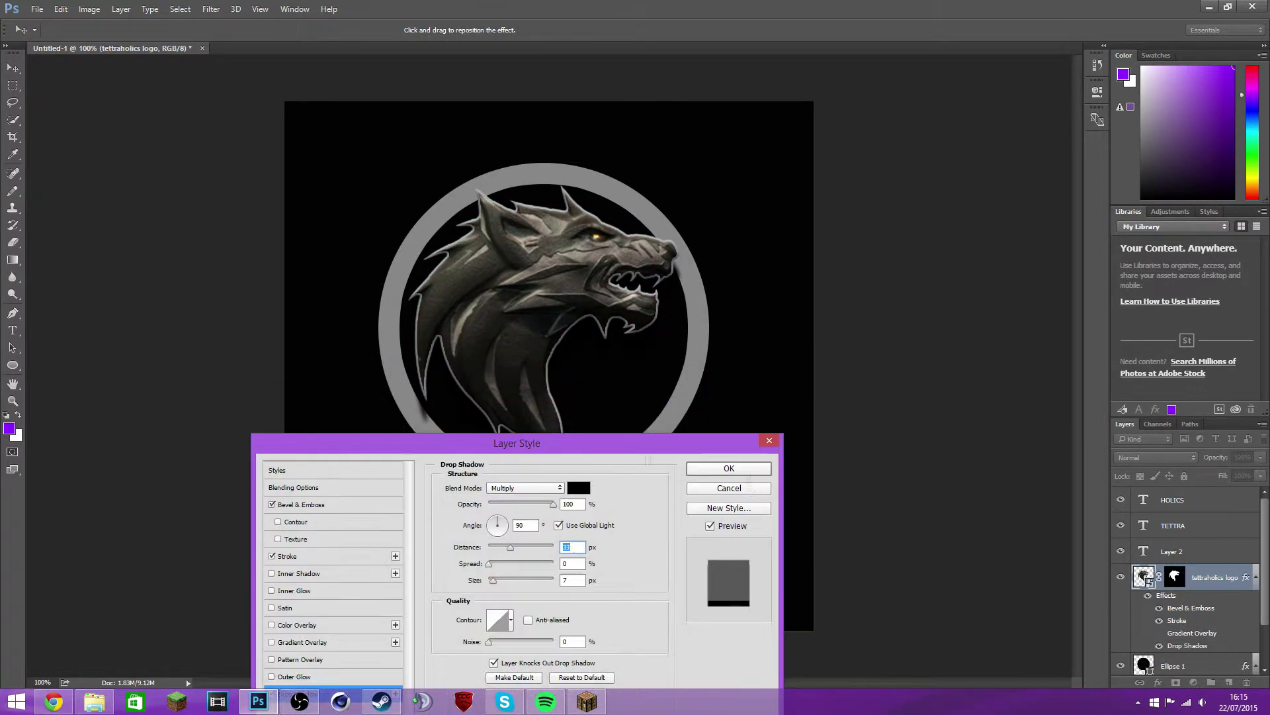
{"action": "key", "text": "Return"}
- Style the grey ring (Ellipse 1) with bevel, stroke and a drop shadow
{"action": "scroll", "coordinate": [1210, 673], "scroll_direction": "down", "scroll_amount": 1}
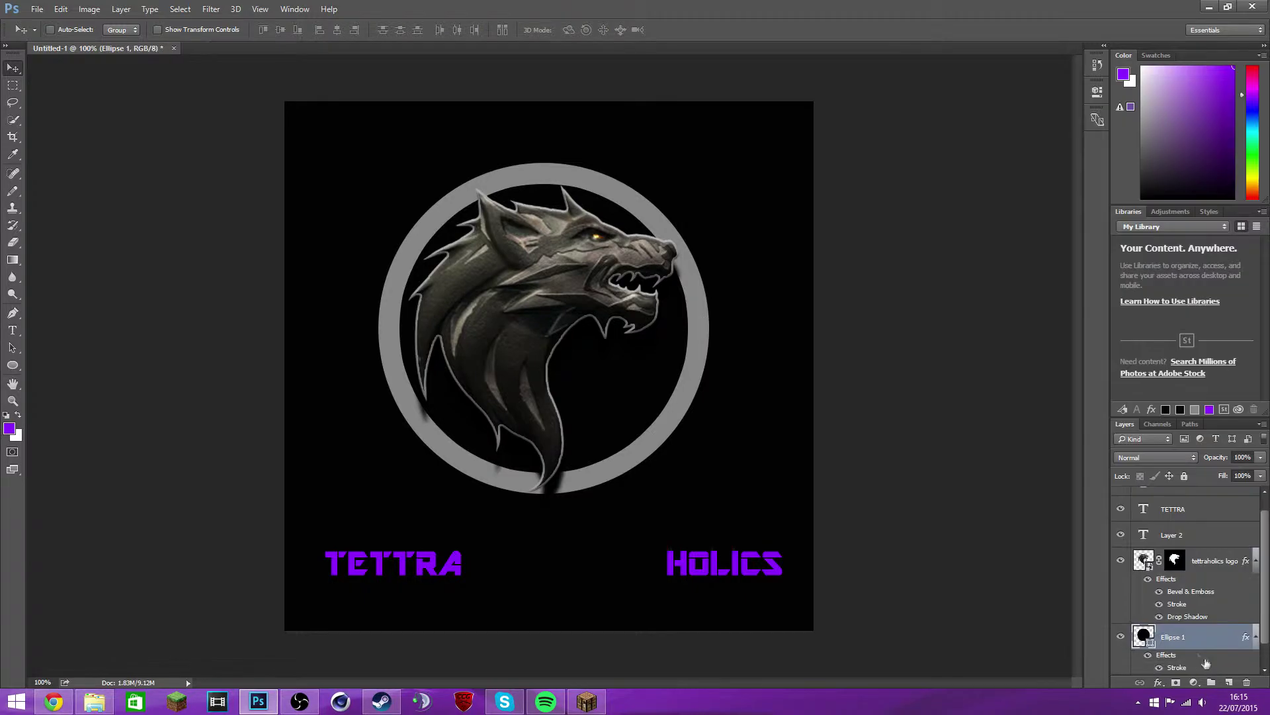
{"action": "double_click", "coordinate": [1191, 667]}
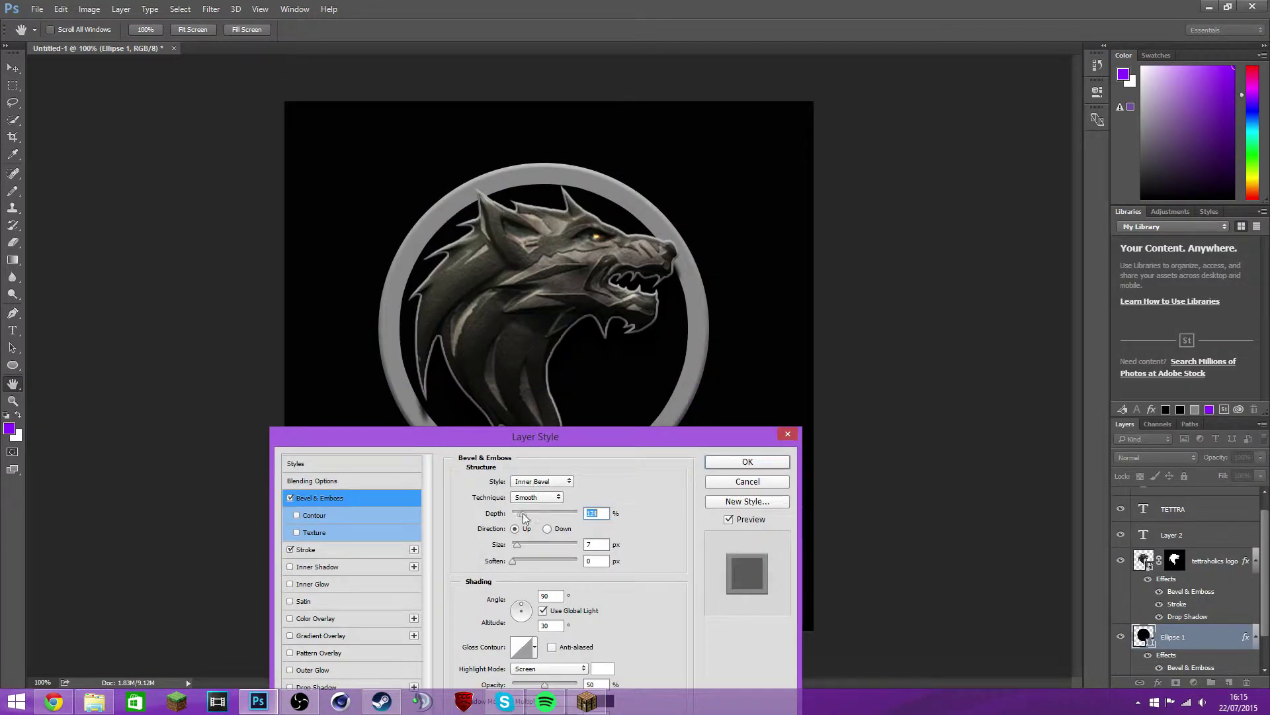
{"action": "left_click", "coordinate": [332, 552]}
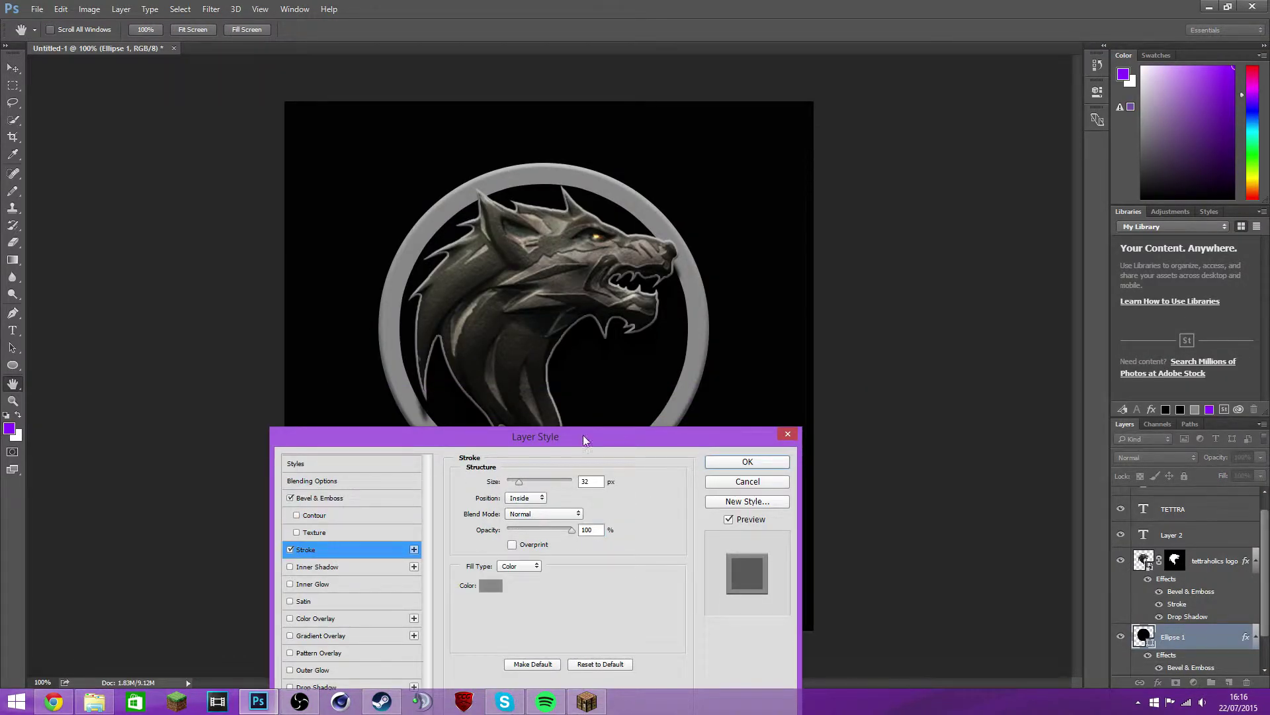
{"action": "left_click_drag", "start_coordinate": [404, 436], "coordinate": [414, 443]}
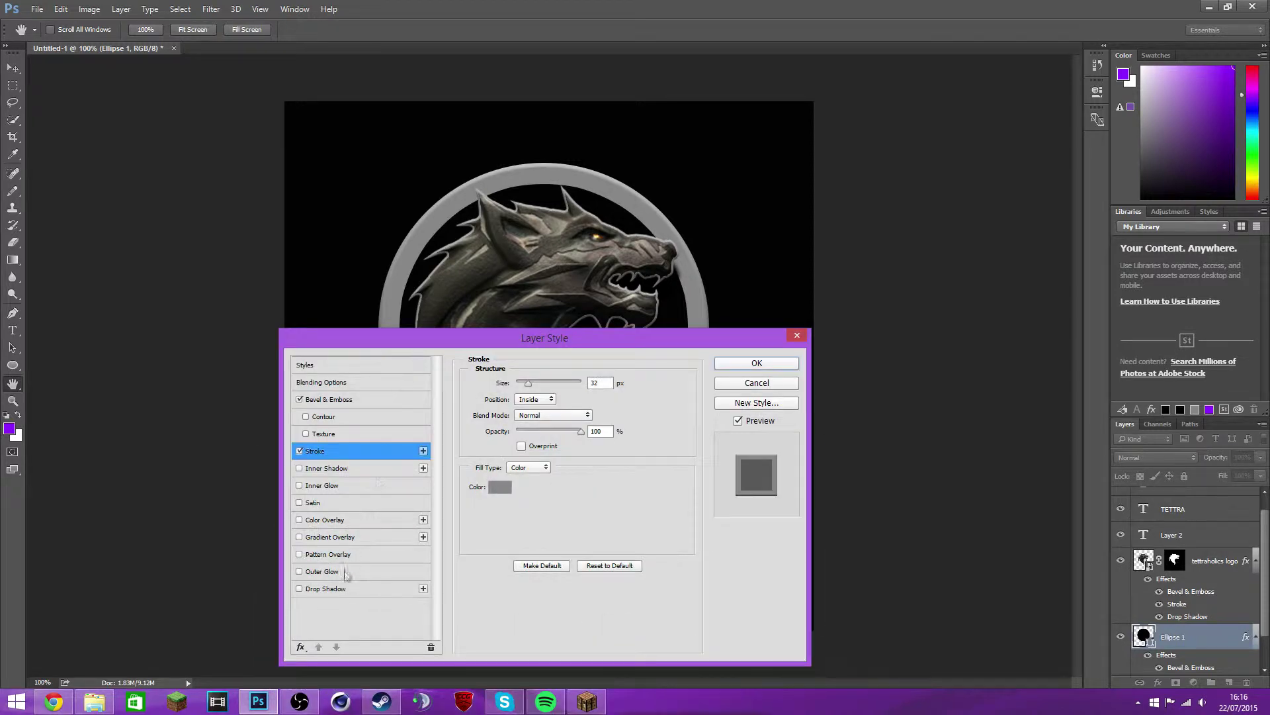
{"action": "left_click", "coordinate": [324, 689]}
{"action": "left_click_drag", "start_coordinate": [599, 439], "coordinate": [608, 537]}
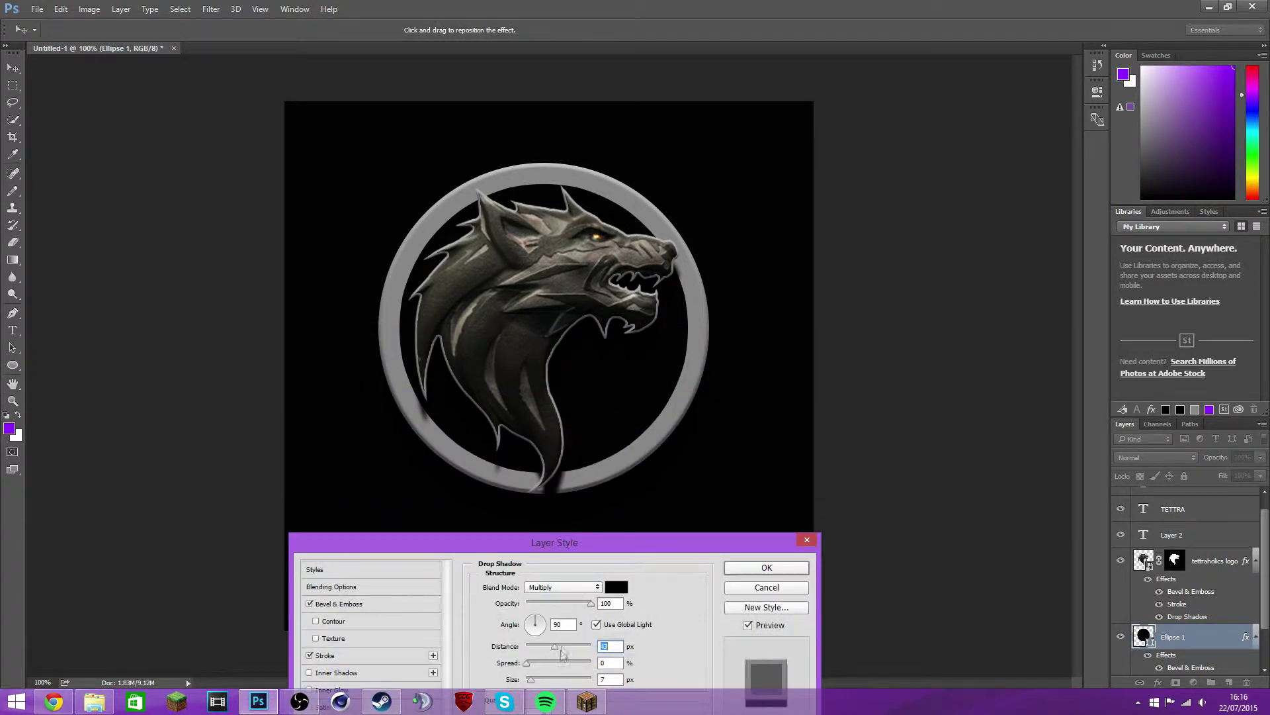
{"action": "left_click", "coordinate": [766, 567]}
{"action": "left_click", "coordinate": [1192, 509]}
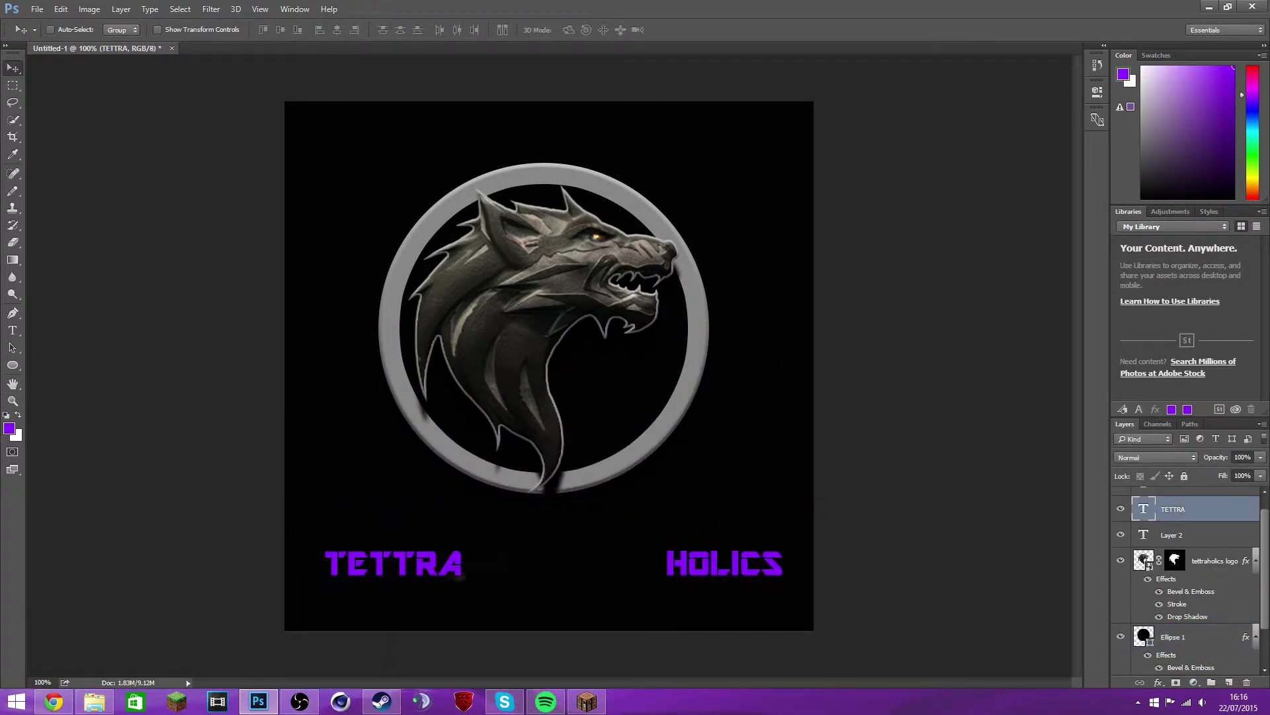
- Delete the leftover empty layers, Layer 3 and Layer 2
{"action": "key", "text": "t"}
{"action": "left_click", "coordinate": [461, 549]}
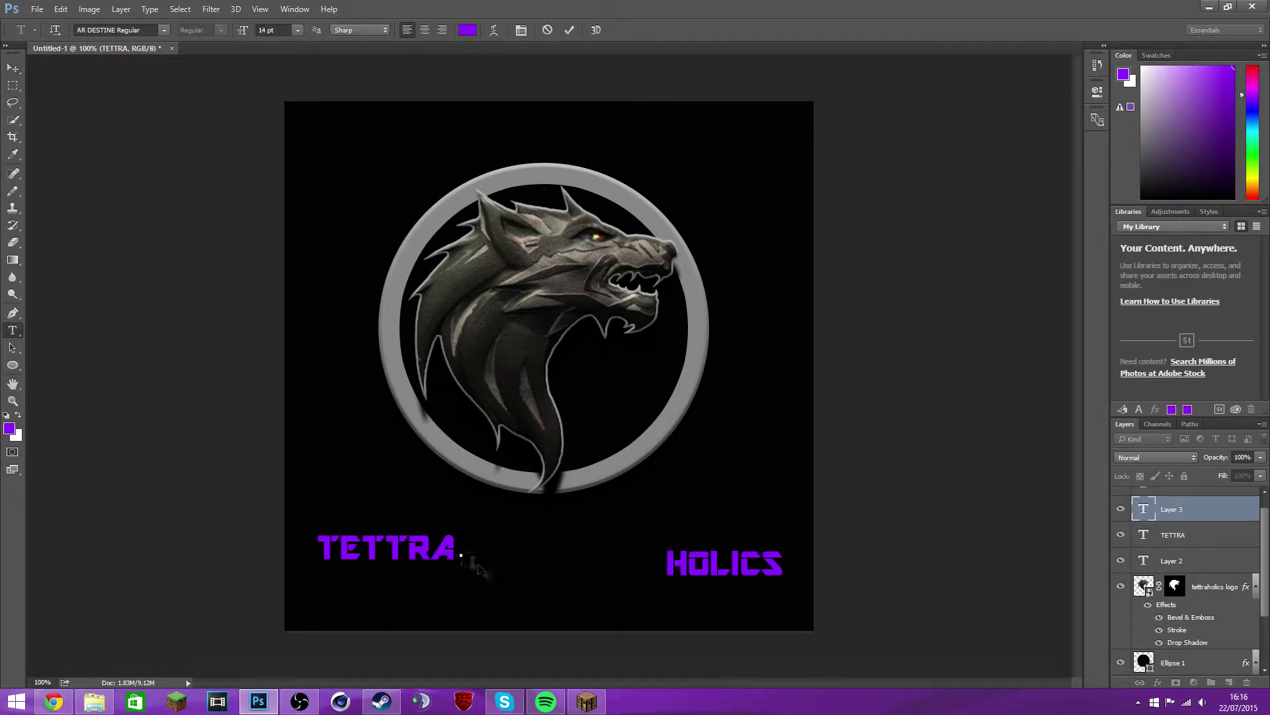
{"action": "right_click", "coordinate": [1211, 511]}
{"action": "left_click", "coordinate": [936, 170]}
{"action": "left_click", "coordinate": [605, 258]}
{"action": "left_click", "coordinate": [1172, 551]}
{"action": "left_click", "coordinate": [1247, 682]}
{"action": "key", "text": "Return"}
- Set TETTRA and HOLICS to 18 pt and move HOLICS closer to TETTRA
{"action": "double_click", "coordinate": [1143, 525]}
{"action": "left_click", "coordinate": [298, 30]}
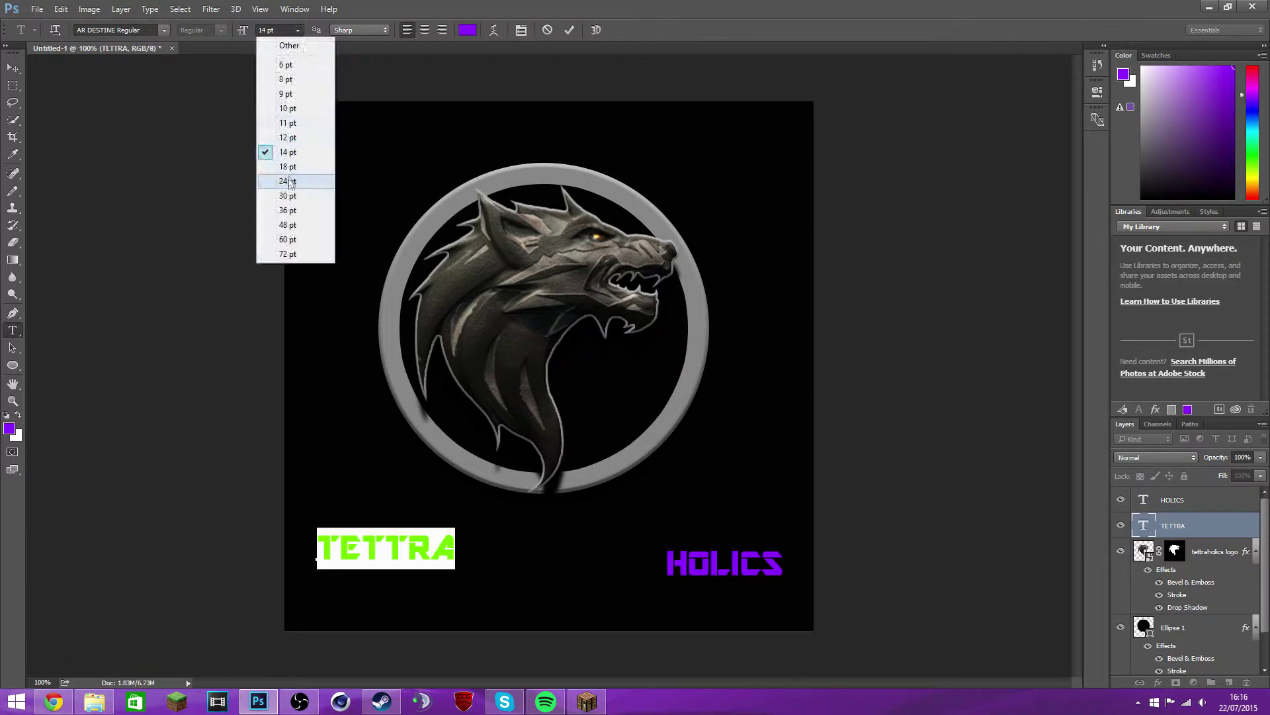
{"action": "left_click", "coordinate": [288, 166]}
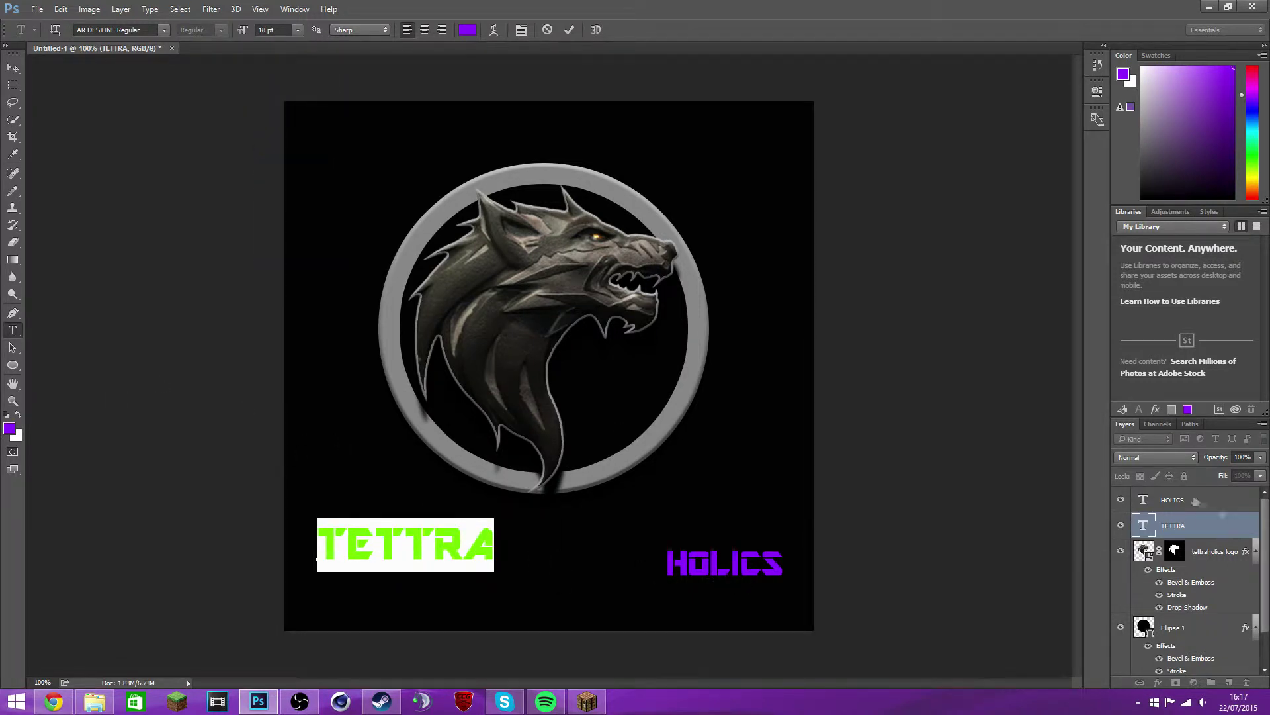
{"action": "left_click_drag", "start_coordinate": [784, 562], "coordinate": [667, 562]}
{"action": "left_click", "coordinate": [298, 30]}
{"action": "left_click", "coordinate": [288, 166]}
{"action": "left_click_drag", "start_coordinate": [785, 567], "coordinate": [870, 564]}
{"action": "left_click", "coordinate": [13, 67]}
{"action": "left_click_drag", "start_coordinate": [759, 583], "coordinate": [702, 559]}
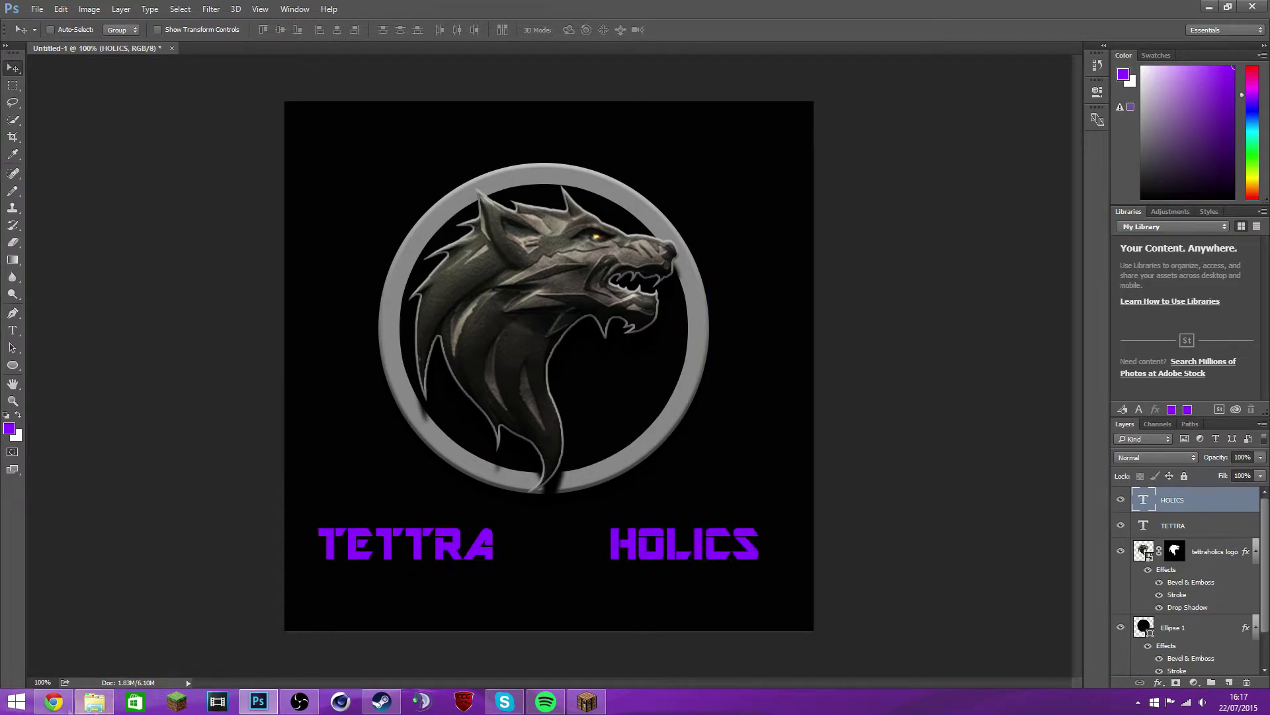
{"action": "left_click", "coordinate": [69, 707]}
{"action": "left_click", "coordinate": [258, 701]}
{"action": "right_click", "coordinate": [1214, 556]}
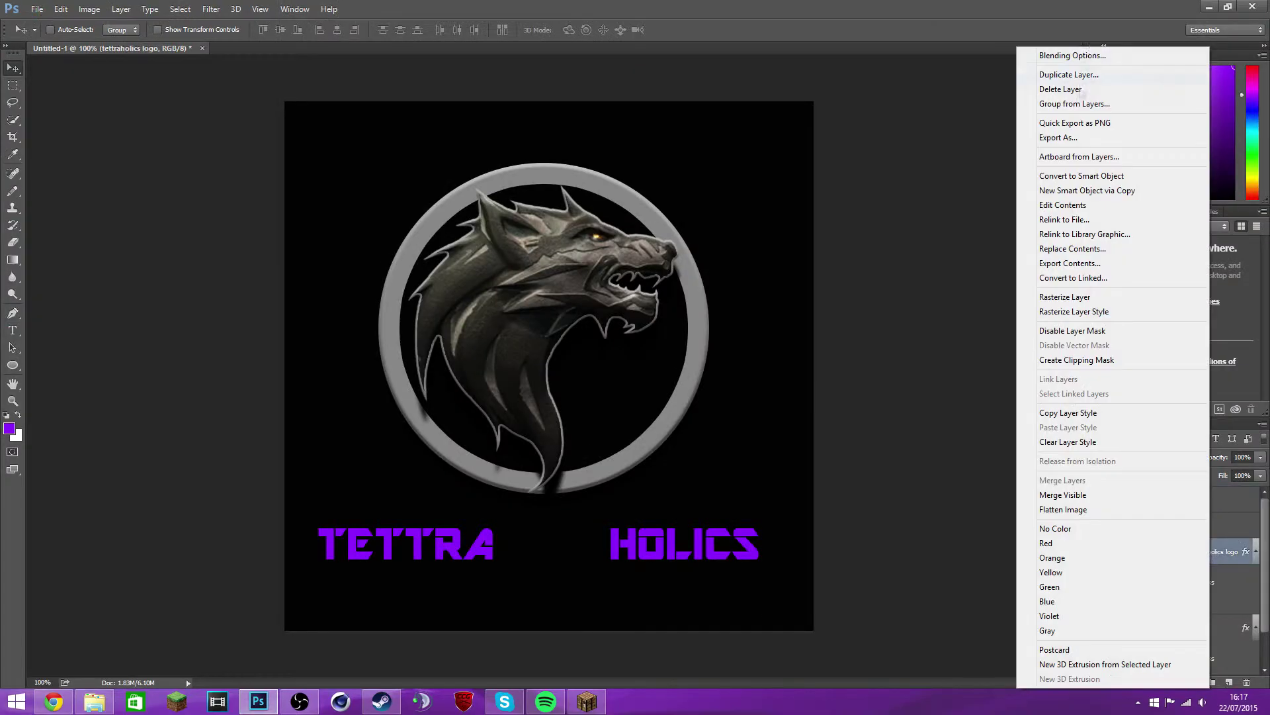
- Make the wolf head's outline fully opaque and thicker
{"action": "left_click", "coordinate": [1058, 86]}
{"action": "left_click", "coordinate": [433, 236]}
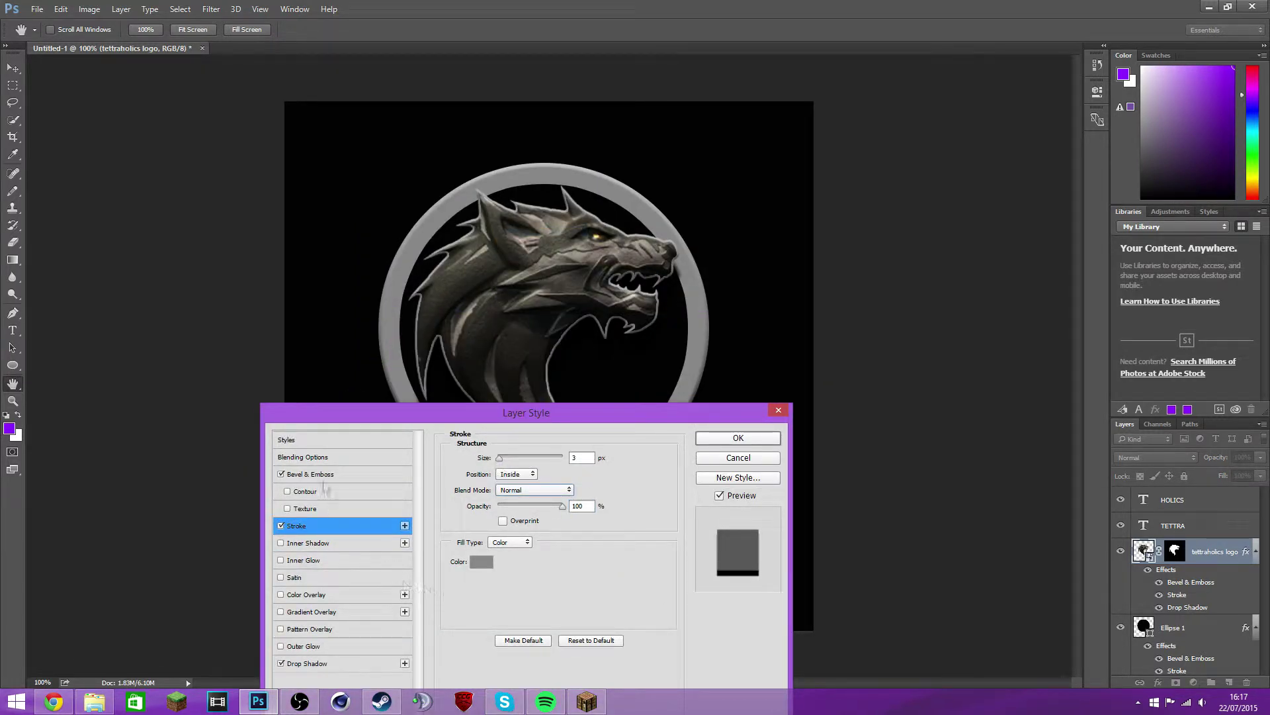
{"action": "left_click", "coordinate": [324, 473]}
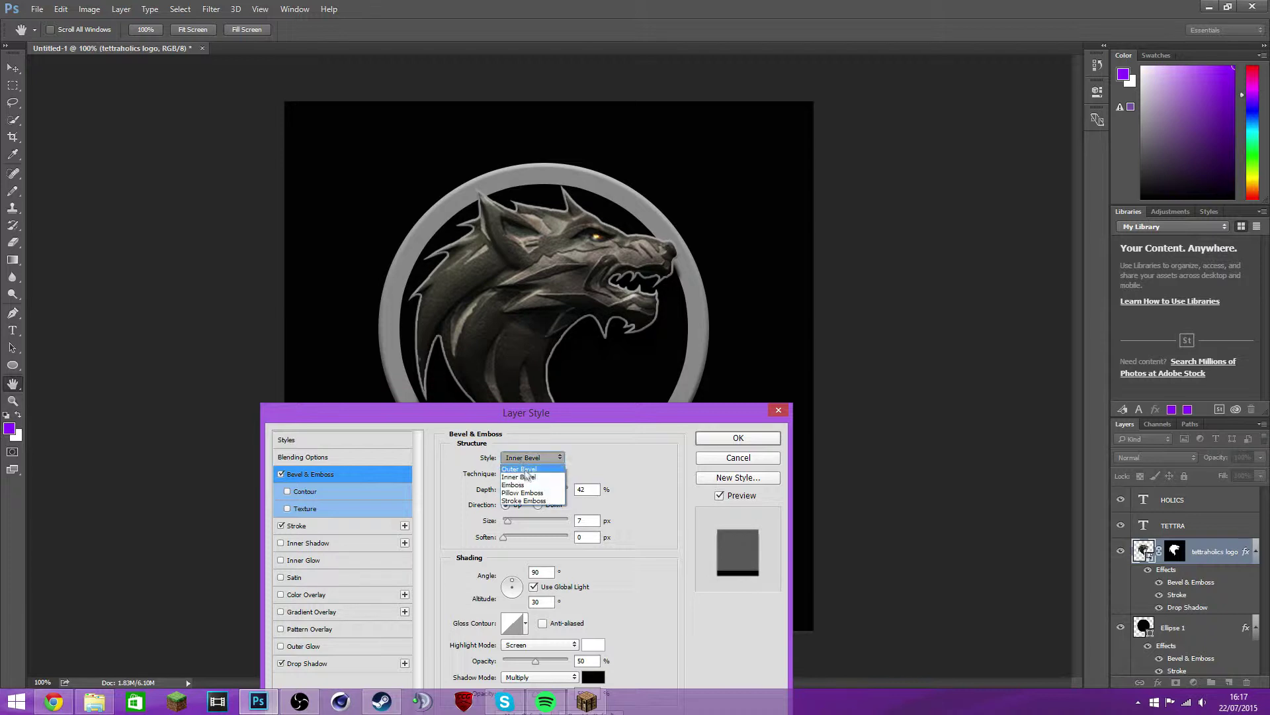
{"action": "left_click", "coordinate": [326, 527]}
{"action": "left_click", "coordinate": [533, 491]}
{"action": "left_click", "coordinate": [523, 233]}
{"action": "mouse_move", "coordinate": [562, 505]}
{"action": "left_mouse_down"}
{"action": "mouse_move", "coordinate": [529, 506]}
{"action": "mouse_move", "coordinate": [563, 505]}
{"action": "left_mouse_up"}
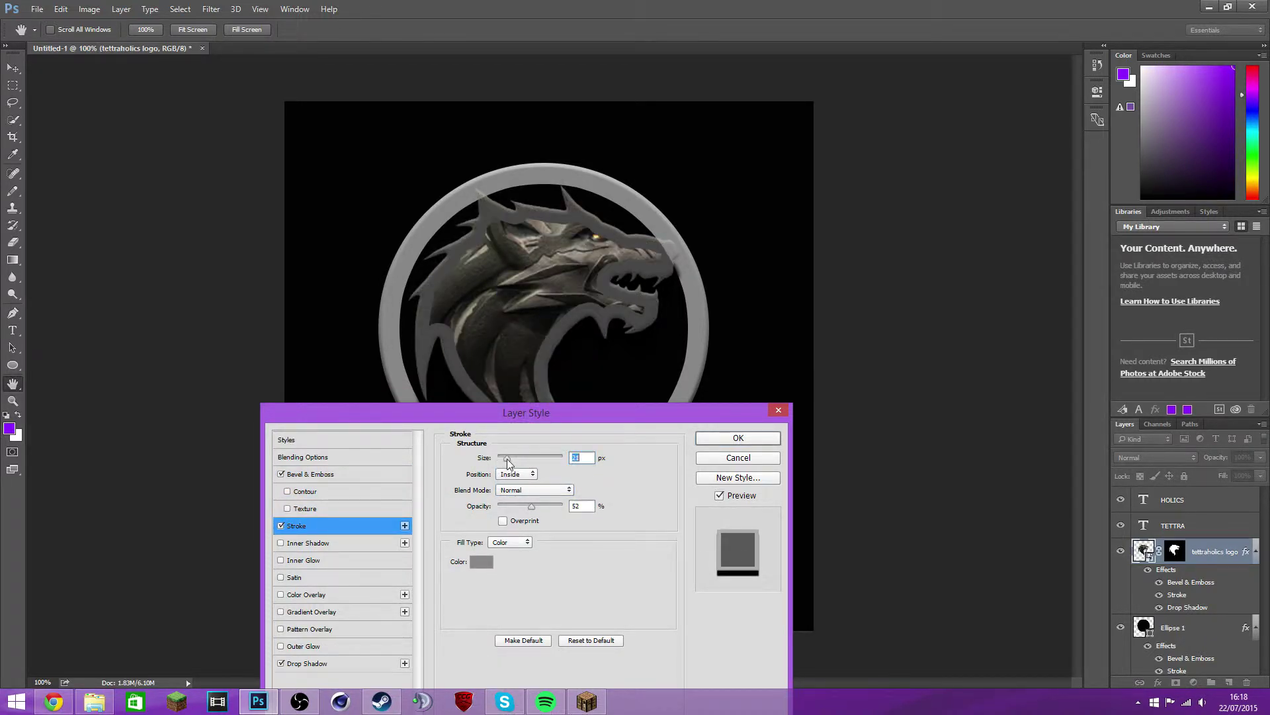
{"action": "left_click_drag", "start_coordinate": [500, 457], "coordinate": [504, 461]}
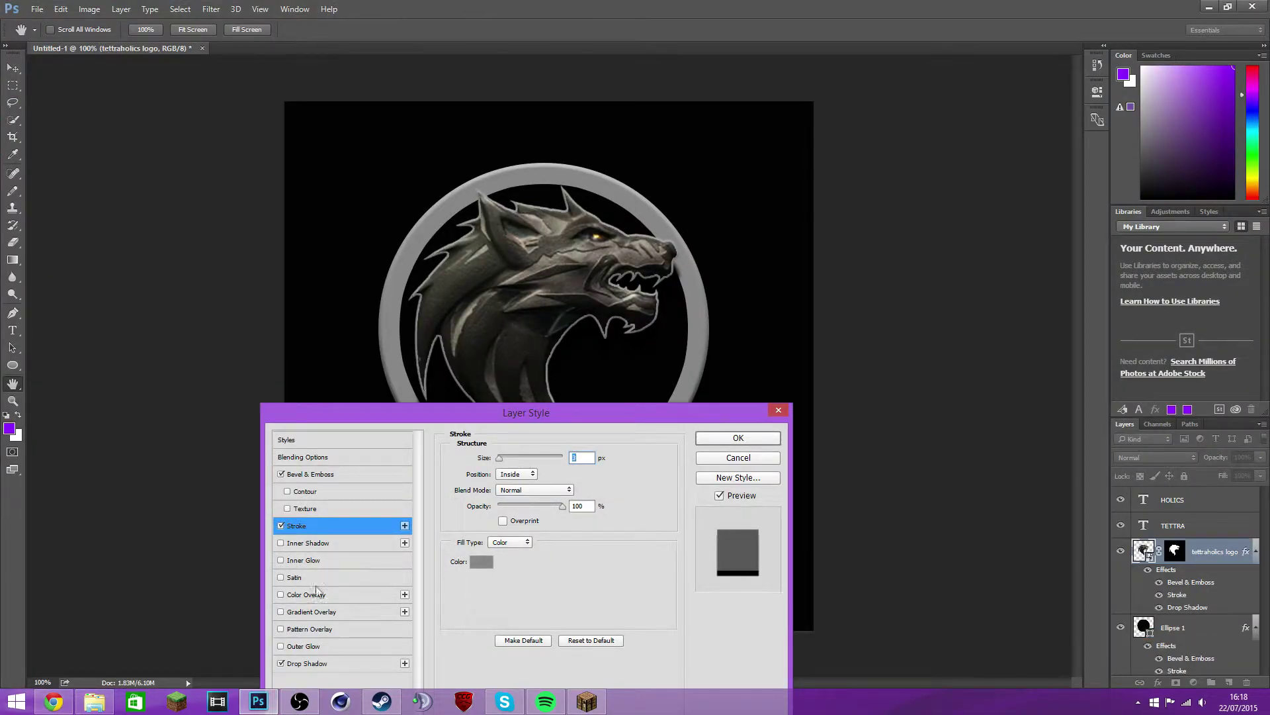
- Add an outer glow to the wolf head instead of an inner glow
{"action": "left_click", "coordinate": [317, 561]}
{"action": "mouse_move", "coordinate": [499, 490]}
{"action": "left_mouse_down"}
{"action": "mouse_move", "coordinate": [523, 491]}
{"action": "mouse_move", "coordinate": [517, 502]}
{"action": "left_mouse_up"}
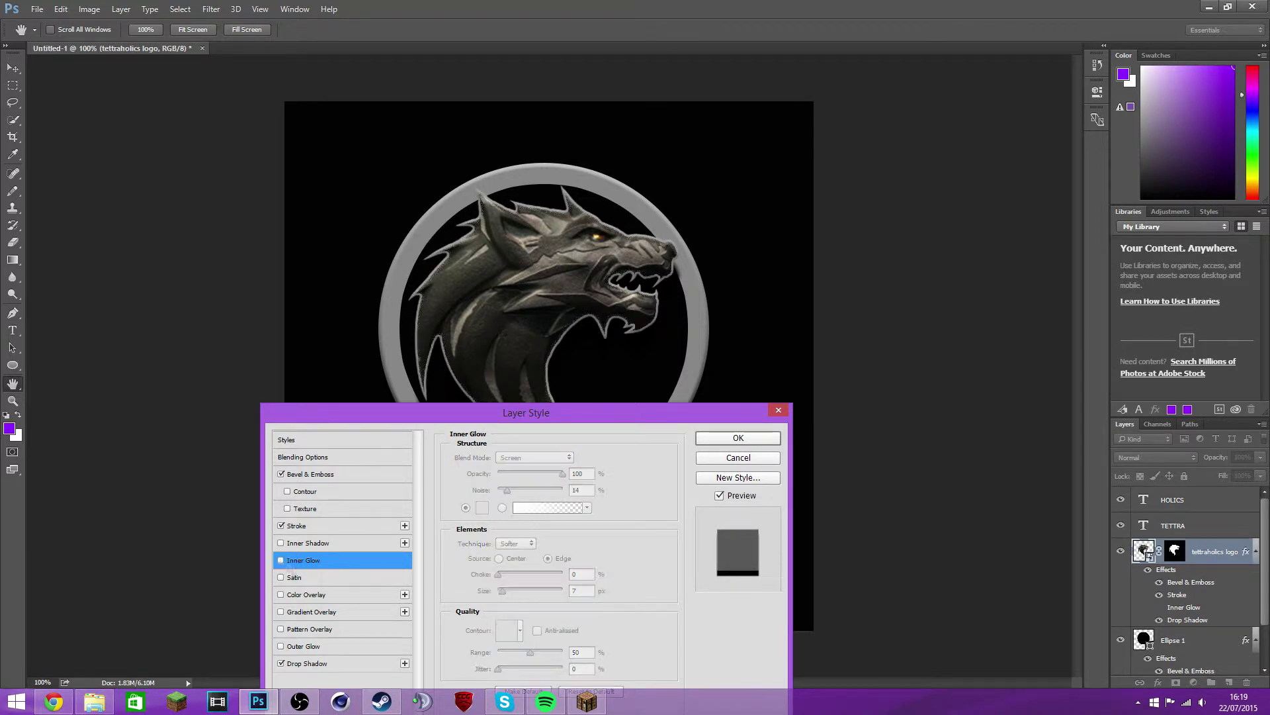
{"action": "left_click", "coordinate": [281, 561]}
{"action": "left_click", "coordinate": [303, 646]}
{"action": "left_click_drag", "start_coordinate": [518, 484], "coordinate": [501, 493]}
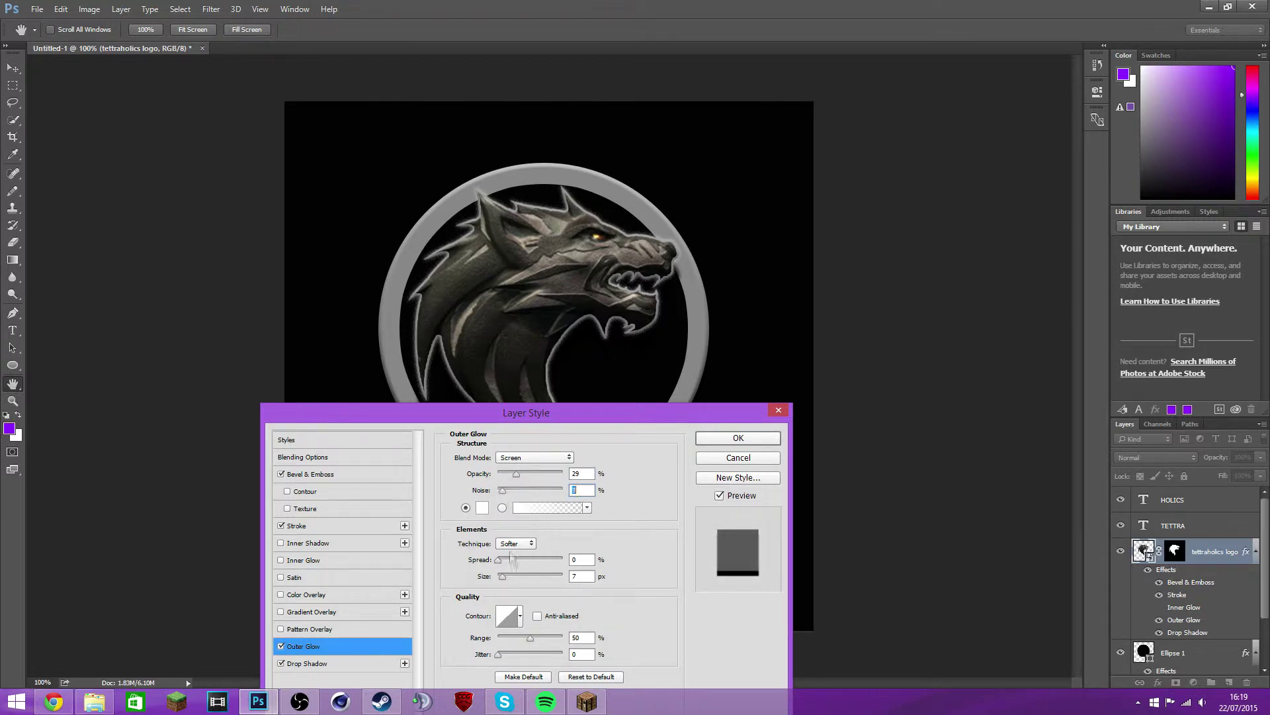
{"action": "left_click", "coordinate": [738, 438]}
- Give the grey ring an outer glow at 100% opacity with a small size
{"action": "right_click", "coordinate": [1197, 632]}
{"action": "left_click", "coordinate": [1063, 11]}
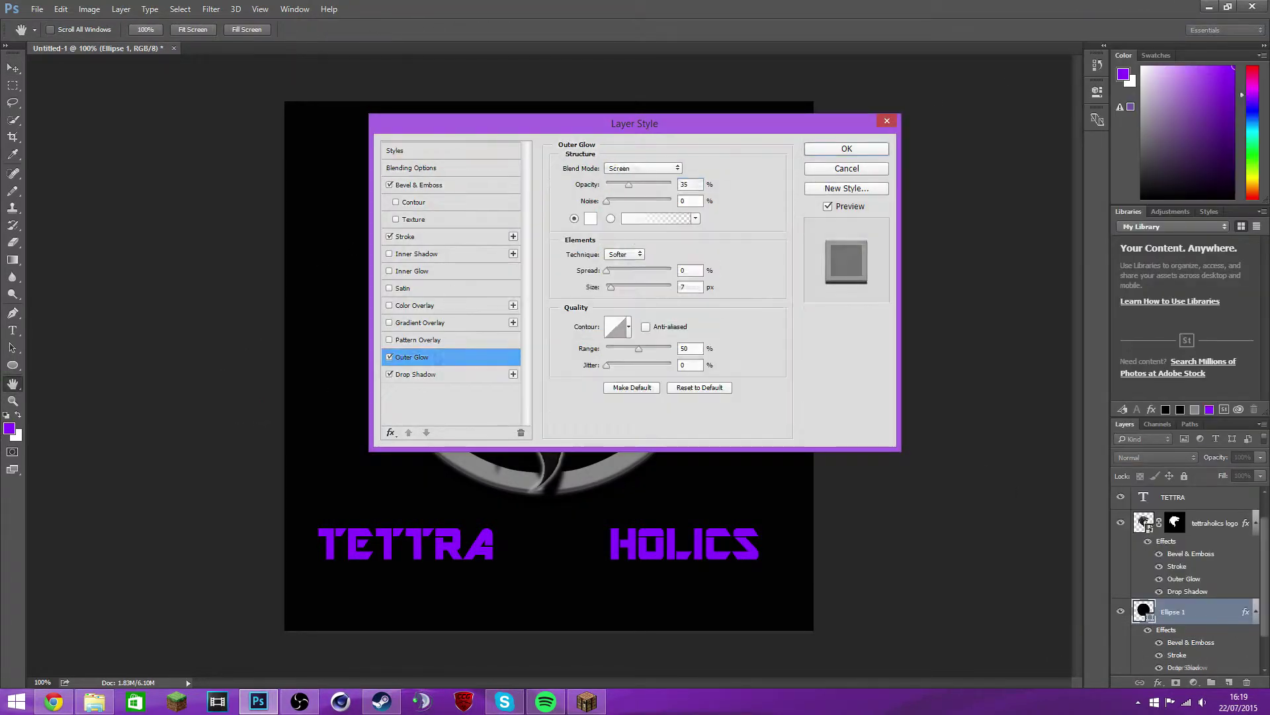
{"action": "left_click_drag", "start_coordinate": [555, 125], "coordinate": [555, 399]}
{"action": "left_click", "coordinate": [333, 633]}
{"action": "type", "text": "100"}
{"action": "key", "text": "Tab"}
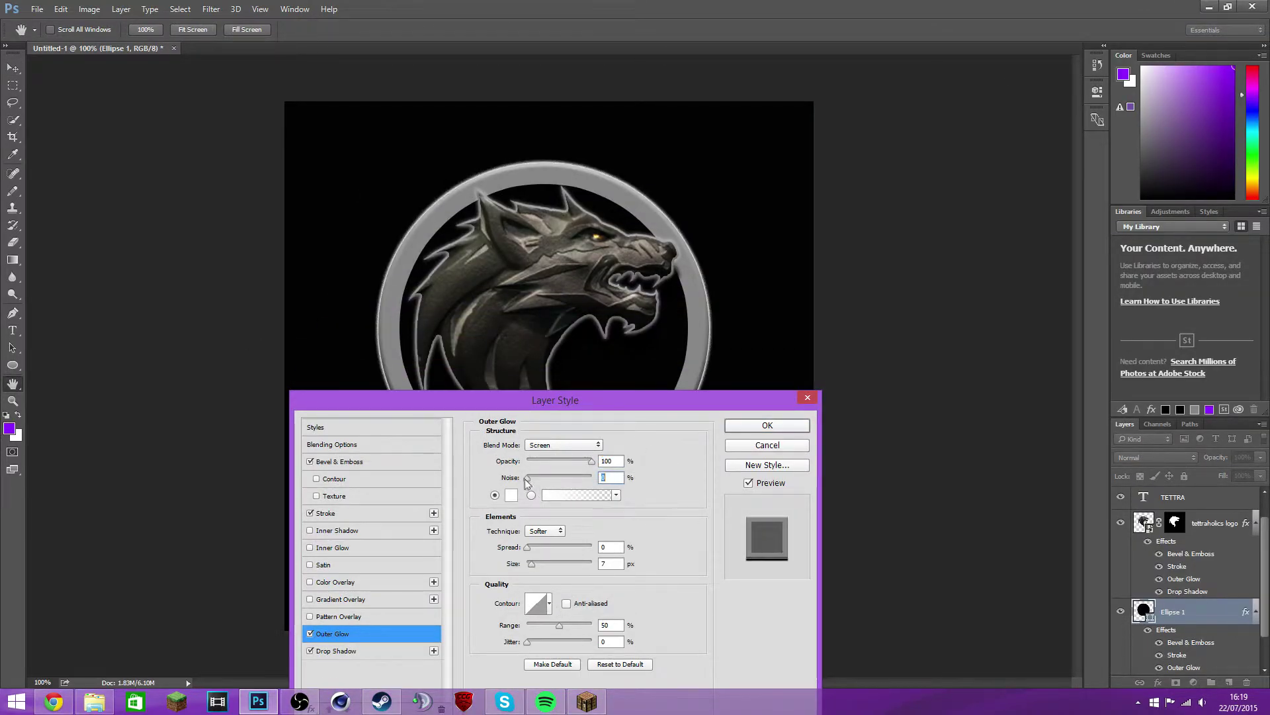
{"action": "mouse_move", "coordinate": [532, 548]}
{"action": "left_mouse_down"}
{"action": "mouse_move", "coordinate": [561, 549]}
{"action": "mouse_move", "coordinate": [528, 547]}
{"action": "mouse_move", "coordinate": [568, 580]}
{"action": "mouse_move", "coordinate": [536, 569]}
{"action": "left_mouse_up"}
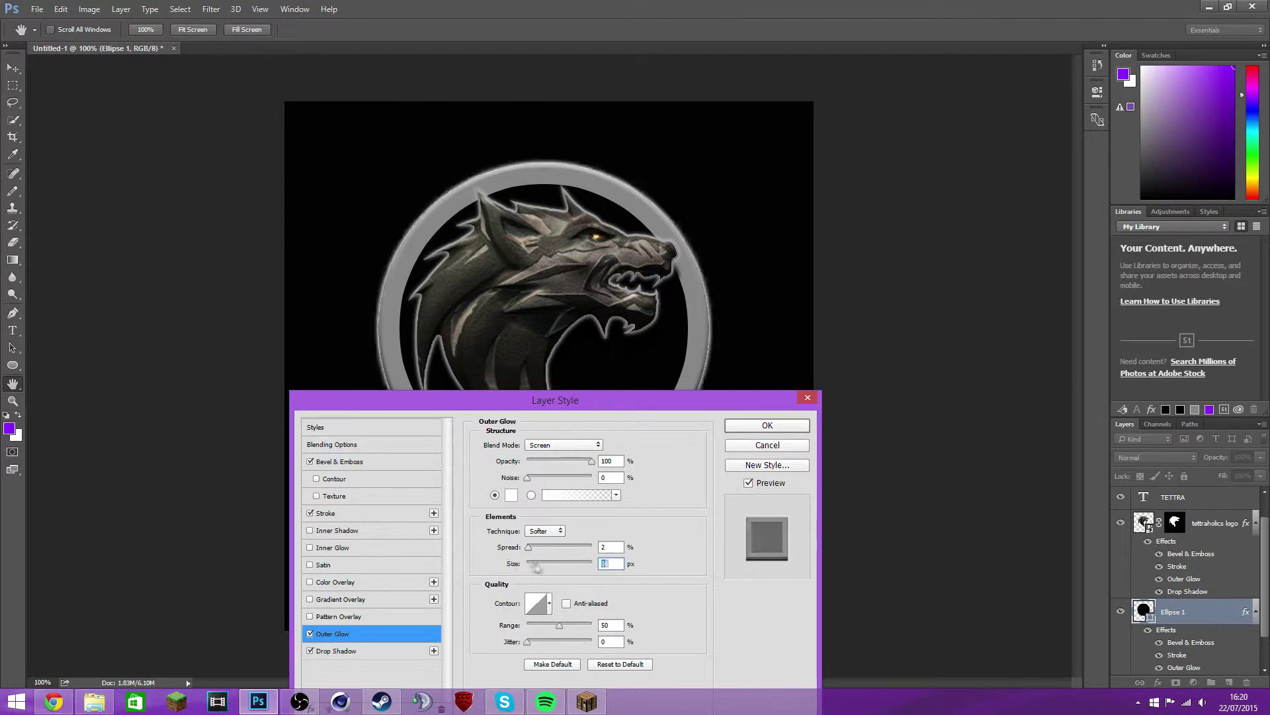
{"action": "left_click_drag", "start_coordinate": [534, 564], "coordinate": [532, 564]}
{"action": "left_click_drag", "start_coordinate": [665, 399], "coordinate": [653, 430]}
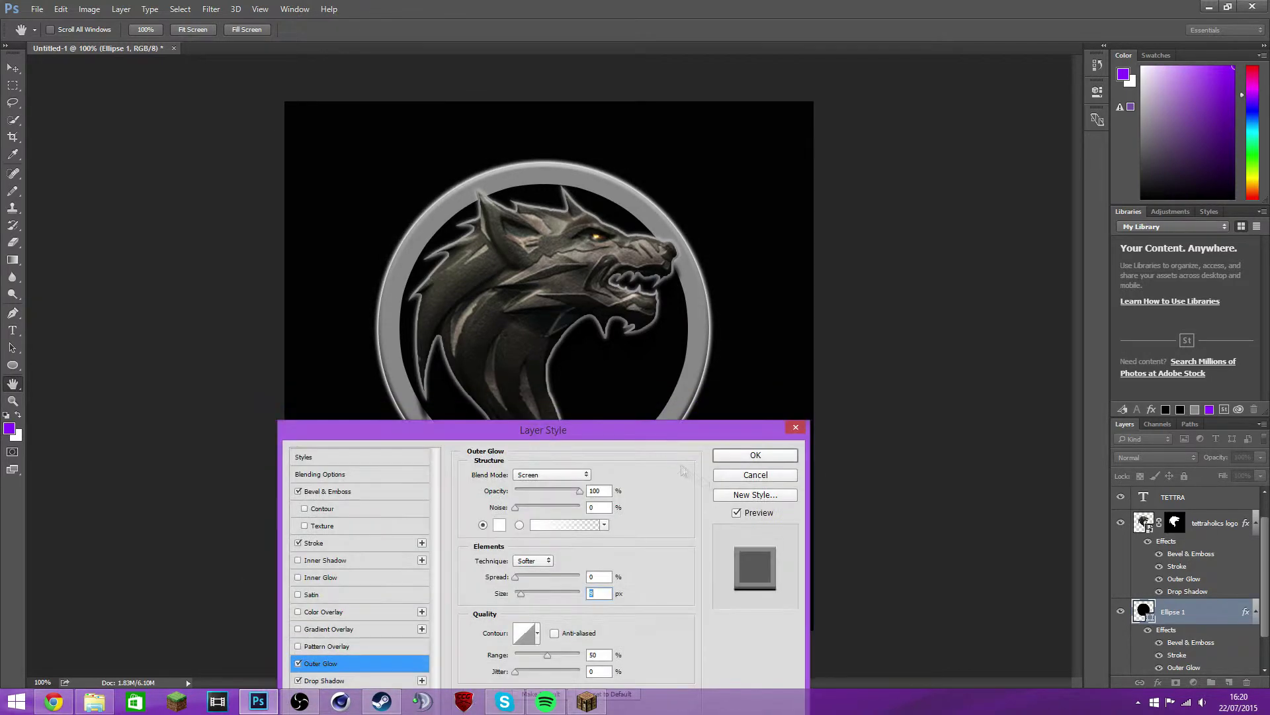
{"action": "key", "text": "Return"}
- Give TETTRA an Outer Bevel with depth 42 and a thin stroke
{"action": "double_click", "coordinate": [1168, 501]}
{"action": "left_click", "coordinate": [419, 184]}
{"action": "left_click", "coordinate": [639, 168]}
{"action": "left_click_drag", "start_coordinate": [622, 200], "coordinate": [615, 213]}
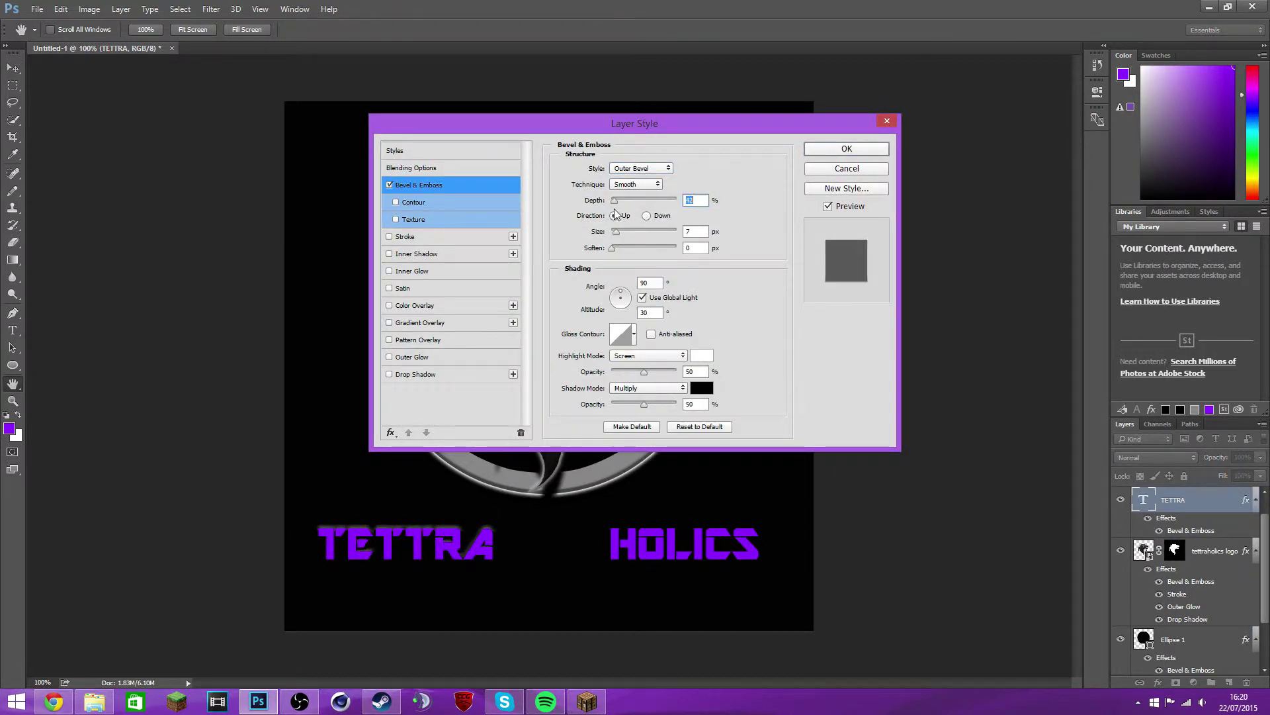
{"action": "left_click", "coordinate": [404, 237]}
{"action": "left_click_drag", "start_coordinate": [607, 168], "coordinate": [609, 172]}
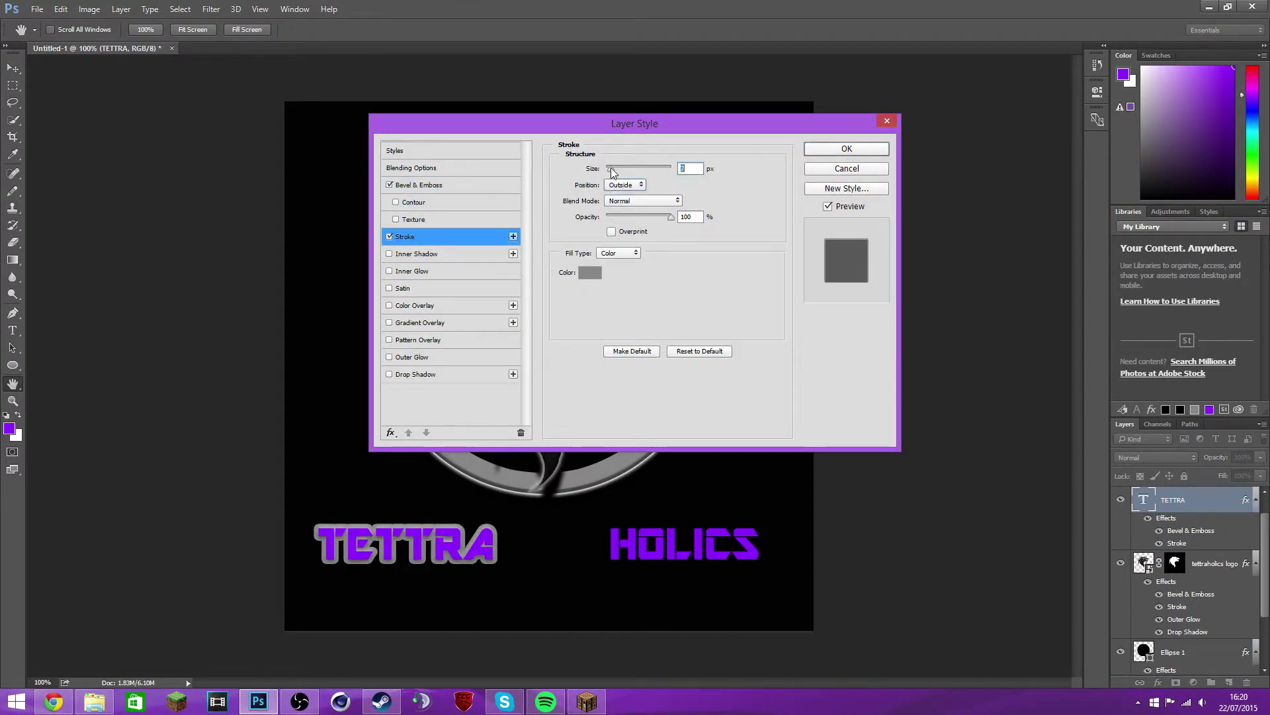
- Add a Gradient Overlay to TETTRA, trying orange and grey stop colours
{"action": "left_click", "coordinate": [420, 323]}
{"action": "left_click", "coordinate": [639, 200]}
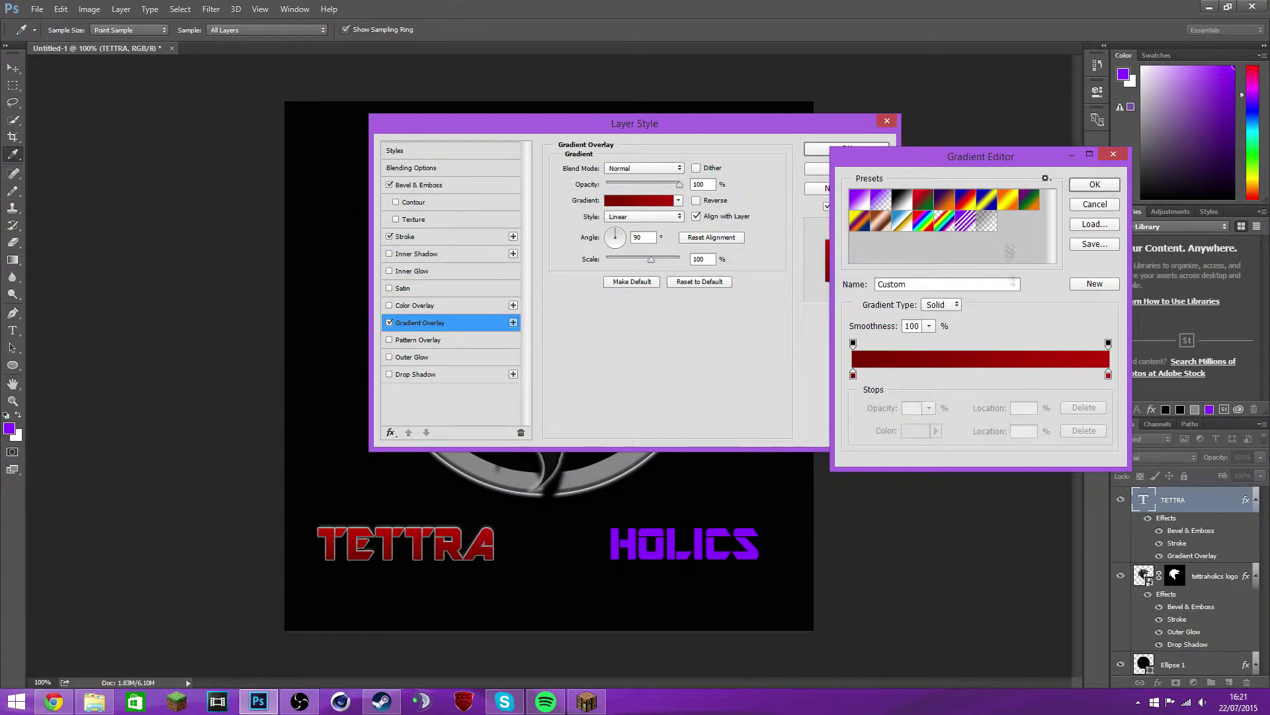
{"action": "double_click", "coordinate": [853, 374]}
{"action": "left_click", "coordinate": [880, 394]}
{"action": "left_click", "coordinate": [1049, 222]}
{"action": "left_click", "coordinate": [1109, 375]}
{"action": "left_click", "coordinate": [919, 433]}
{"action": "left_click", "coordinate": [695, 338]}
{"action": "left_click", "coordinate": [1007, 246]}
{"action": "left_click", "coordinate": [923, 431]}
{"action": "type", "text": "ffcc00"}
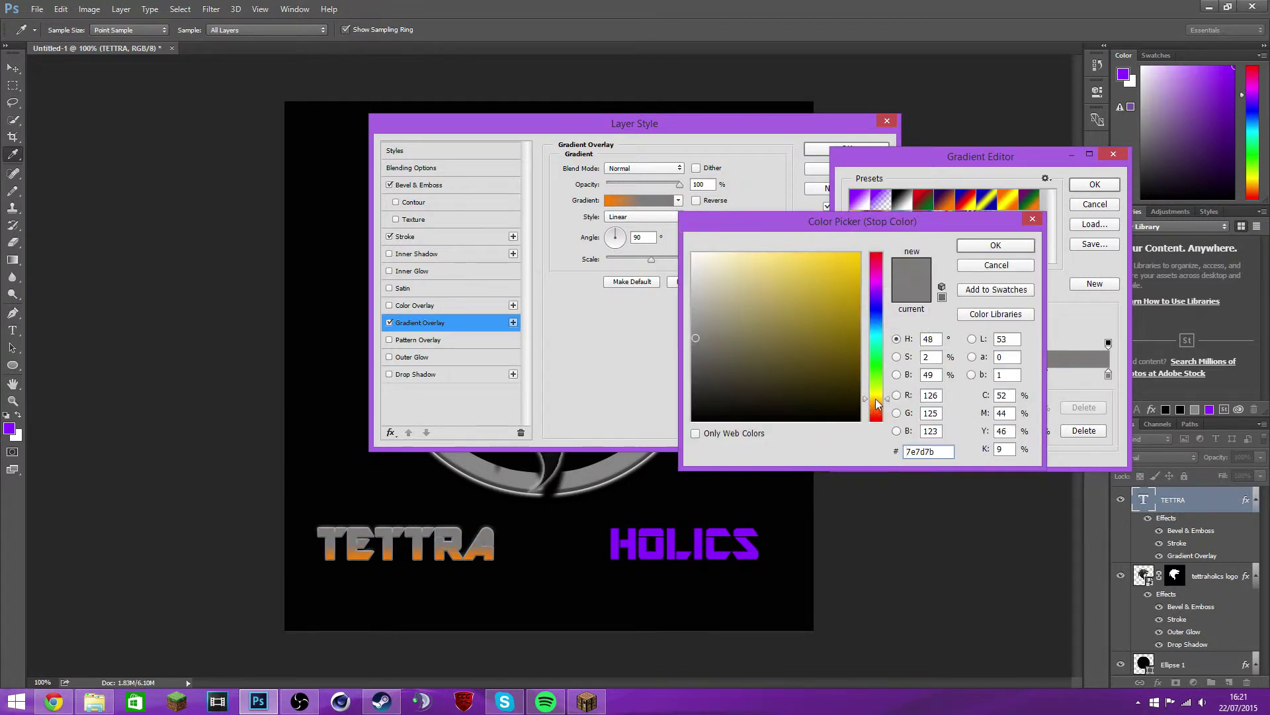
{"action": "left_click", "coordinate": [873, 415]}
{"action": "left_click", "coordinate": [912, 292]}
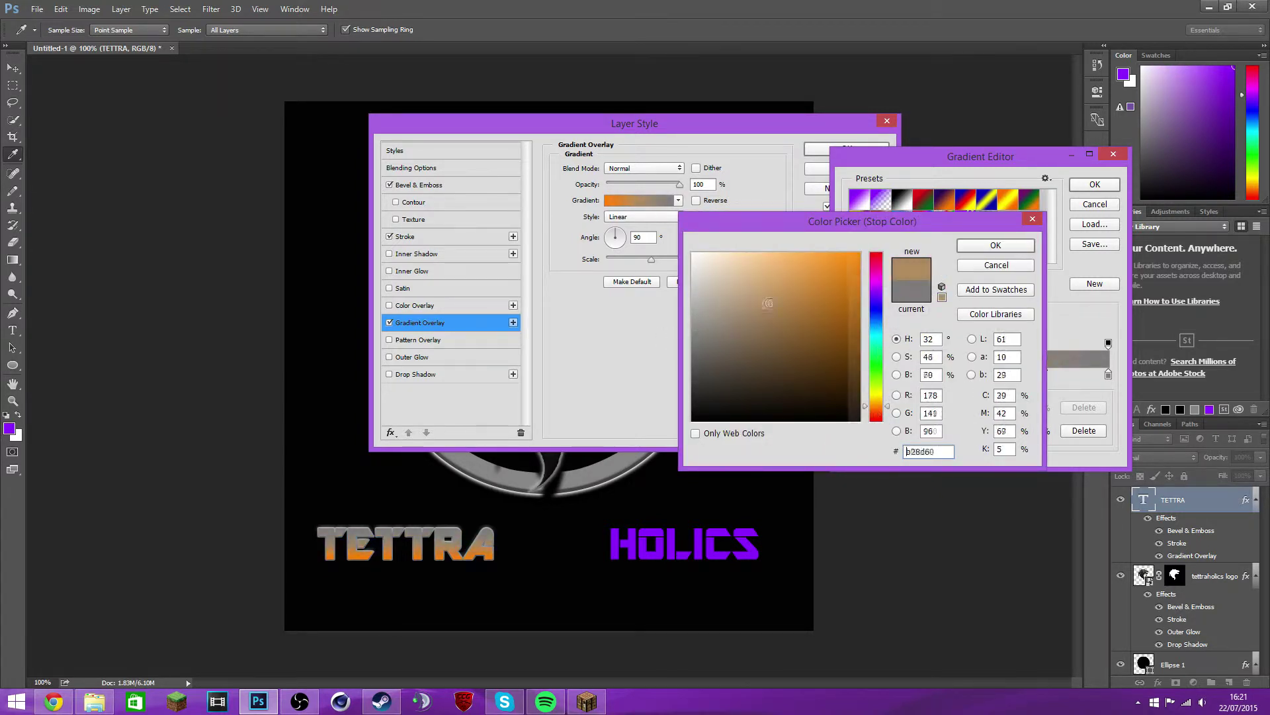
{"action": "left_click", "coordinate": [996, 245]}
- Switch to a preset gradient with end stops set to orange ff9600 and ffa800
{"action": "left_click", "coordinate": [1029, 198]}
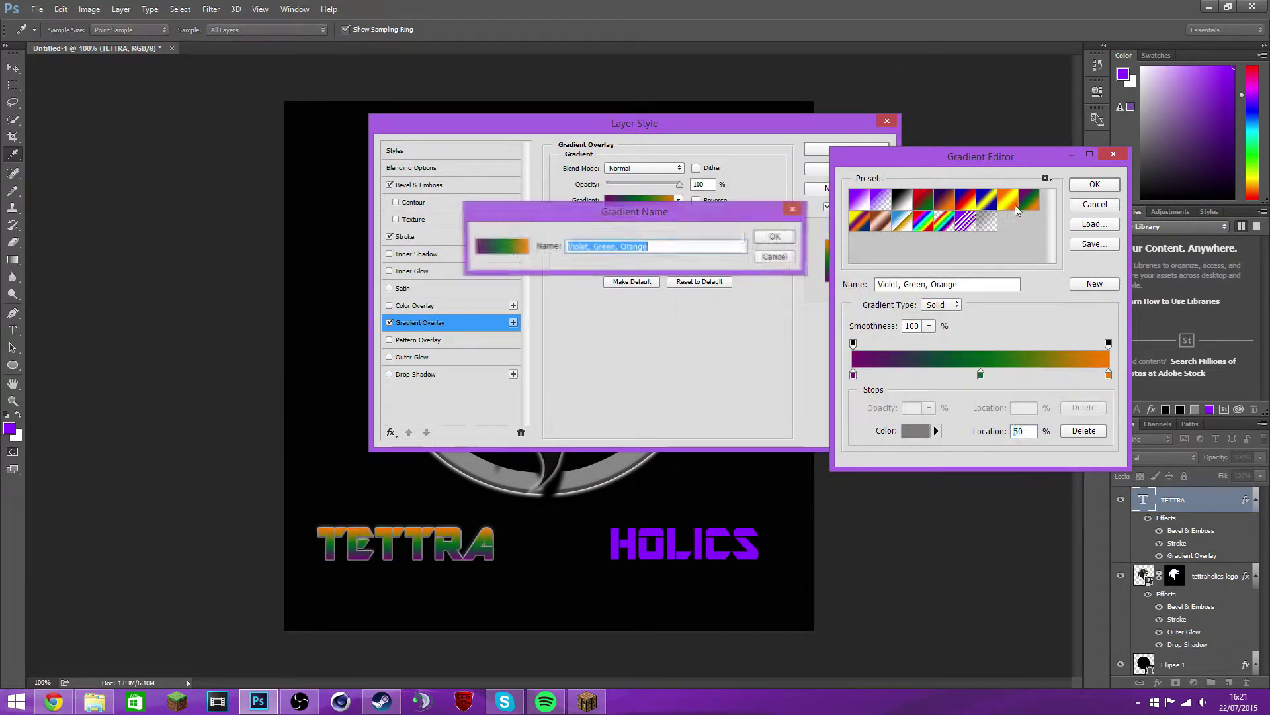
{"action": "left_click", "coordinate": [965, 220]}
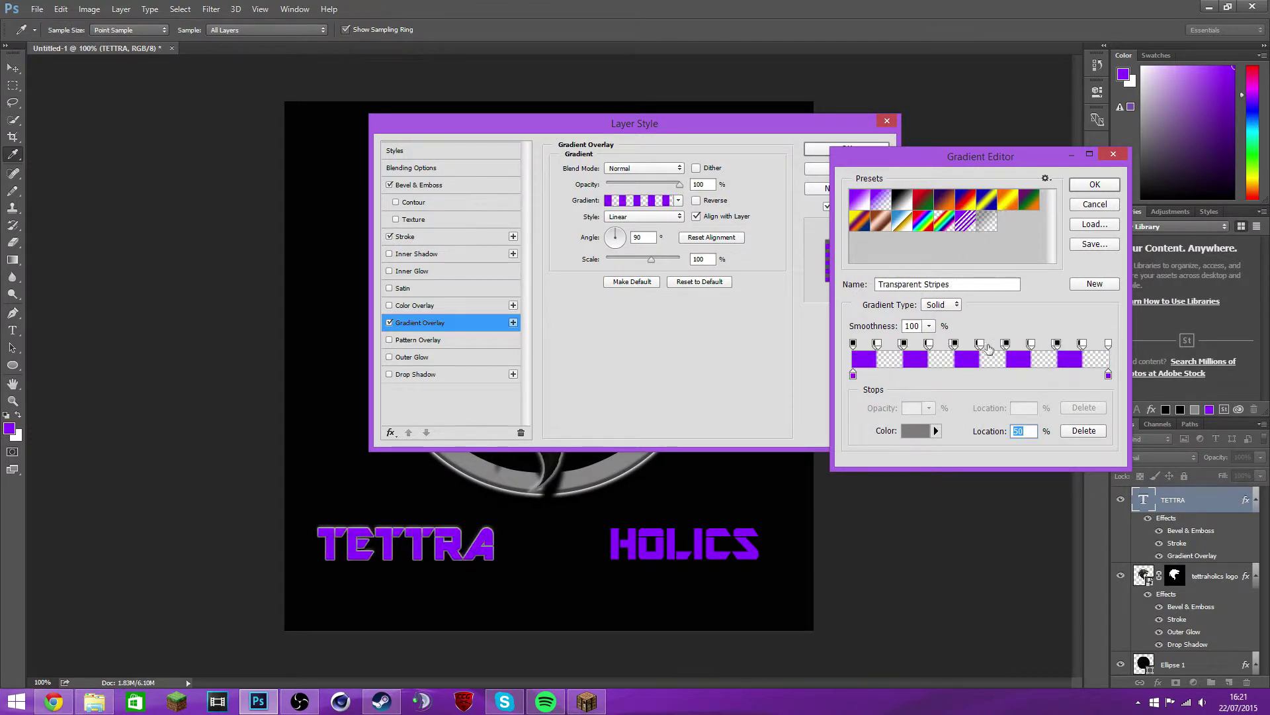
{"action": "left_click", "coordinate": [881, 198]}
{"action": "double_click", "coordinate": [853, 375]}
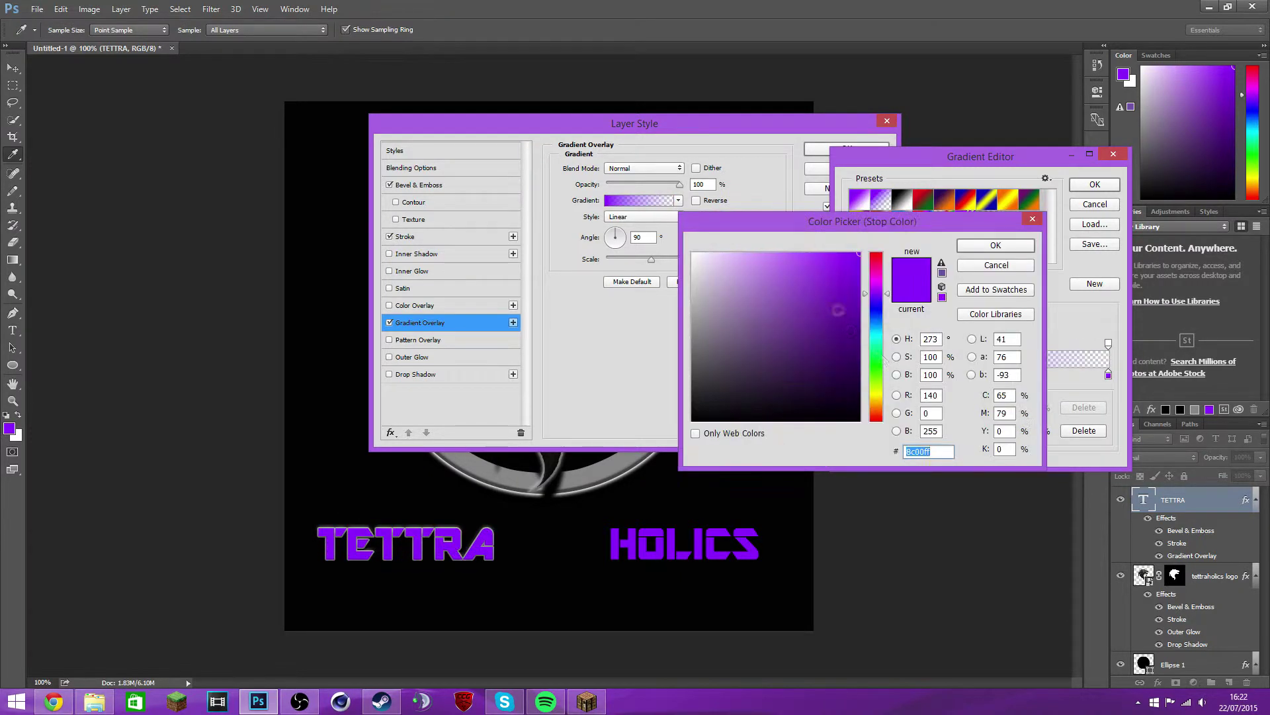
{"action": "type", "text": "ff9600"}
{"action": "key", "text": "Return"}
{"action": "double_click", "coordinate": [1109, 375]}
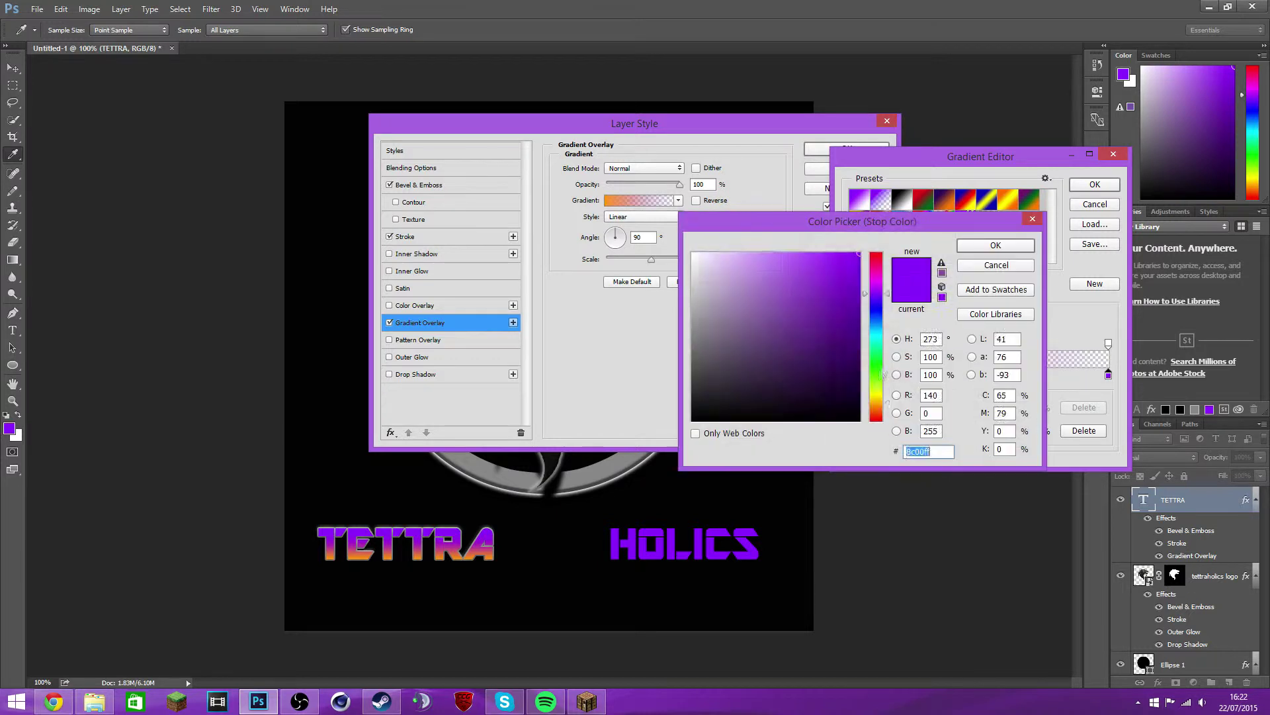
{"action": "type", "text": "ffa800"}
{"action": "key", "text": "Return"}
{"action": "left_click", "coordinate": [1009, 201]}
- Set the middle gradient stop to orange ffa200
{"action": "double_click", "coordinate": [854, 375]}
{"action": "left_click", "coordinate": [1007, 257]}
{"action": "double_click", "coordinate": [1109, 376]}
{"action": "left_click", "coordinate": [996, 245]}
{"action": "double_click", "coordinate": [981, 375]}
{"action": "left_click", "coordinate": [850, 280]}
{"action": "type", "text": "ffa200"}
{"action": "key", "text": "Return"}
{"action": "double_click", "coordinate": [872, 407]}
{"action": "left_click", "coordinate": [995, 245]}
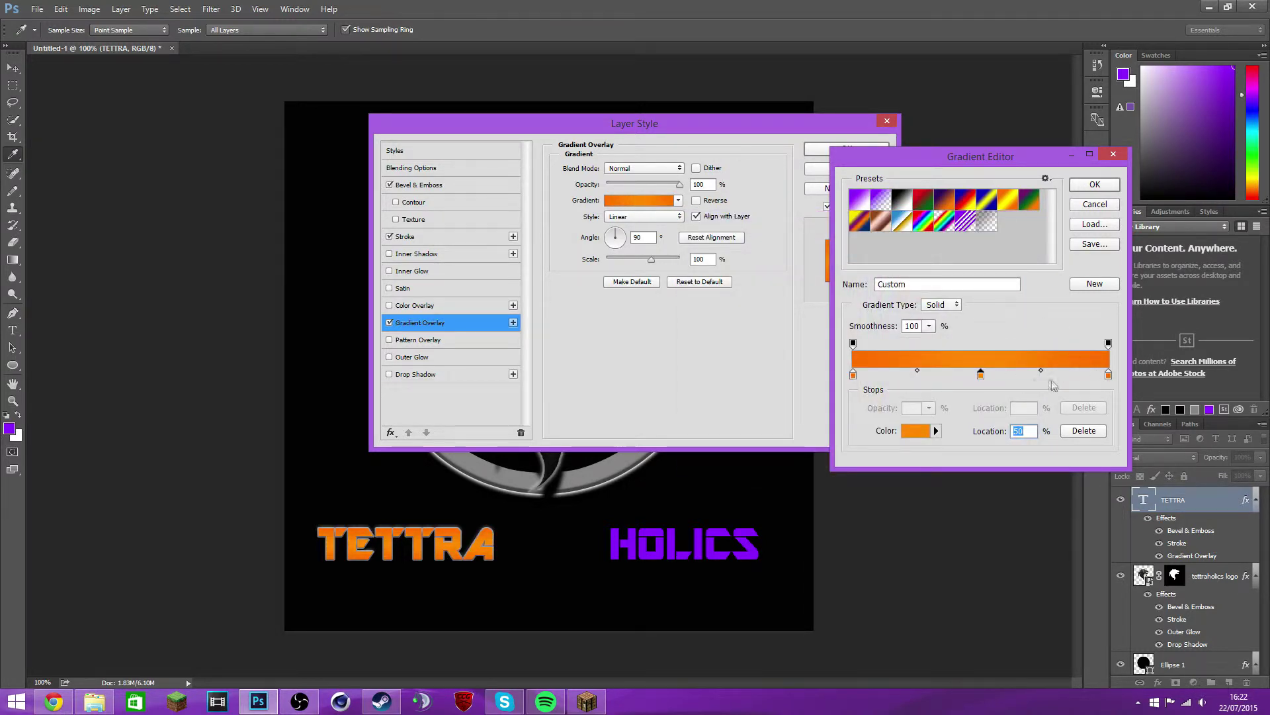
- Remove a gradient stop and make the middle stop orange for a solid orange gradient
{"action": "double_click", "coordinate": [991, 375]}
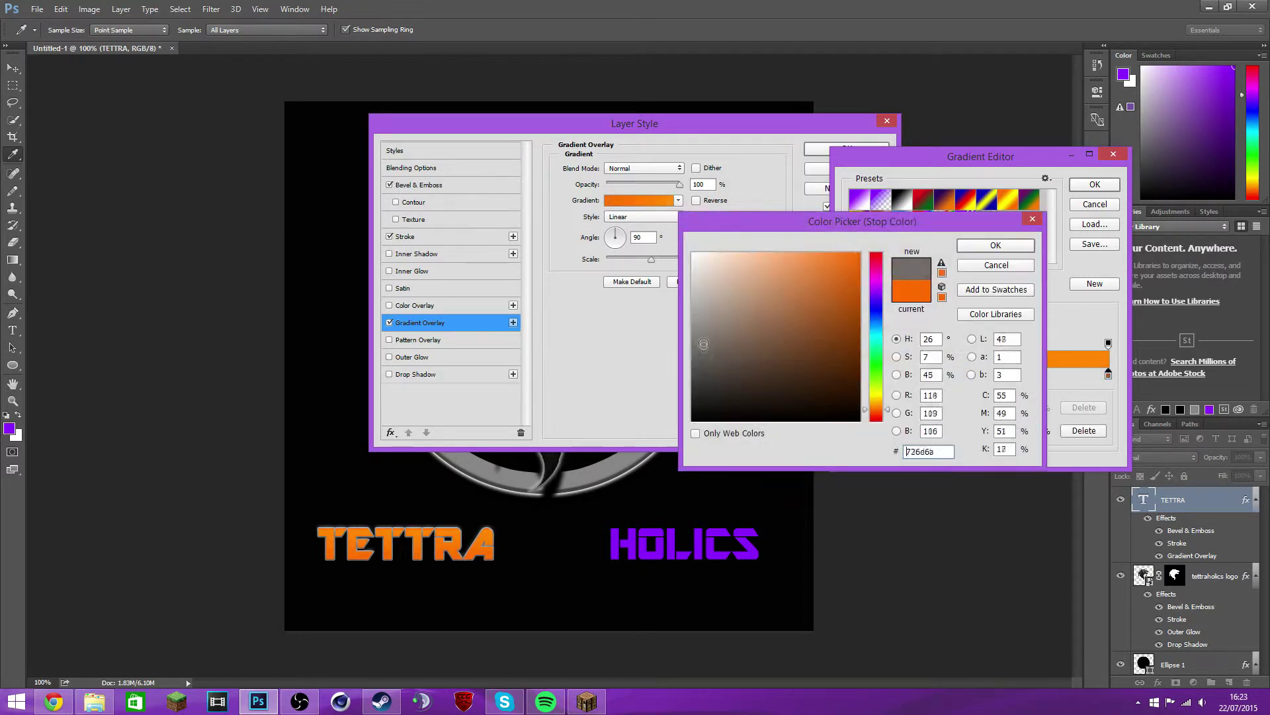
{"action": "key", "text": "Return"}
{"action": "left_click", "coordinate": [853, 375]}
{"action": "left_click_drag", "start_coordinate": [861, 388], "coordinate": [918, 408]}
{"action": "left_click", "coordinate": [1012, 201]}
{"action": "left_click", "coordinate": [981, 375]}
{"action": "left_click", "coordinate": [925, 433]}
{"action": "key", "text": "Return"}
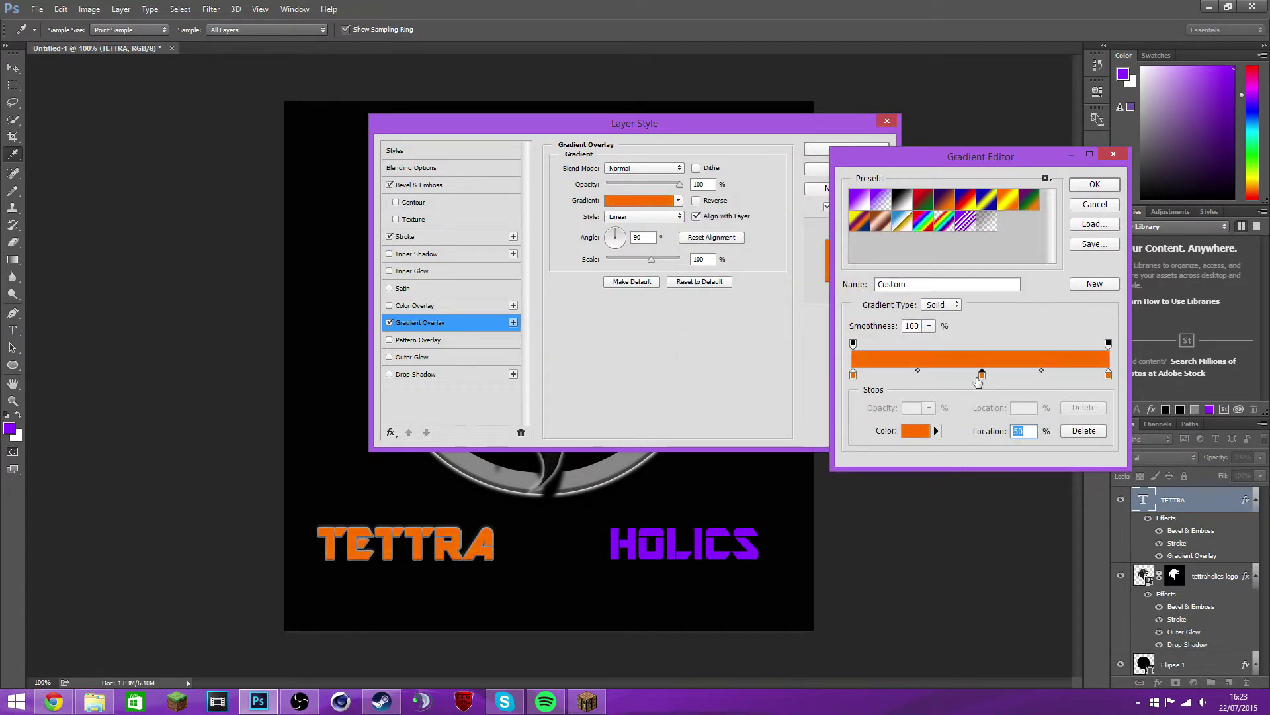
{"action": "left_click", "coordinate": [1095, 185]}
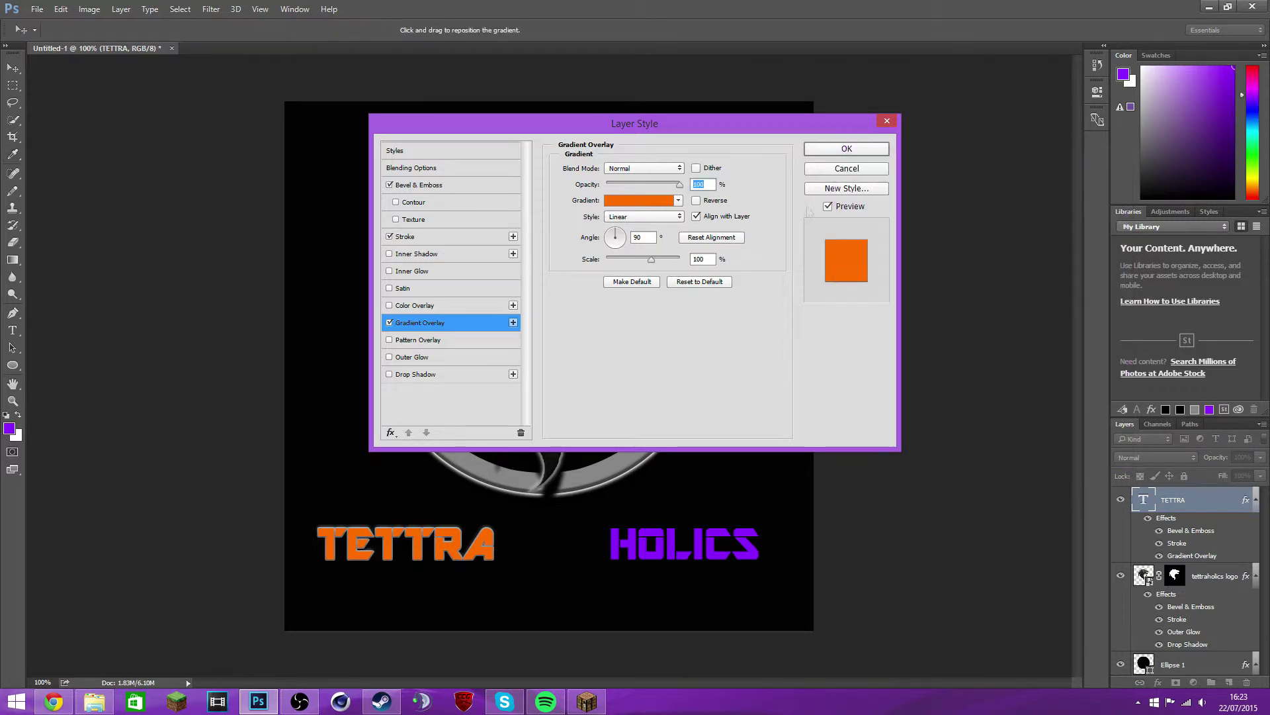
- Add a drop shadow to TETTRA with 14 px distance and apply the style
{"action": "left_click", "coordinate": [416, 373]}
{"action": "mouse_move", "coordinate": [617, 228]}
{"action": "left_mouse_down"}
{"action": "mouse_move", "coordinate": [634, 231]}
{"action": "mouse_move", "coordinate": [616, 228]}
{"action": "mouse_move", "coordinate": [616, 262]}
{"action": "left_mouse_up"}
{"action": "left_click", "coordinate": [606, 244]}
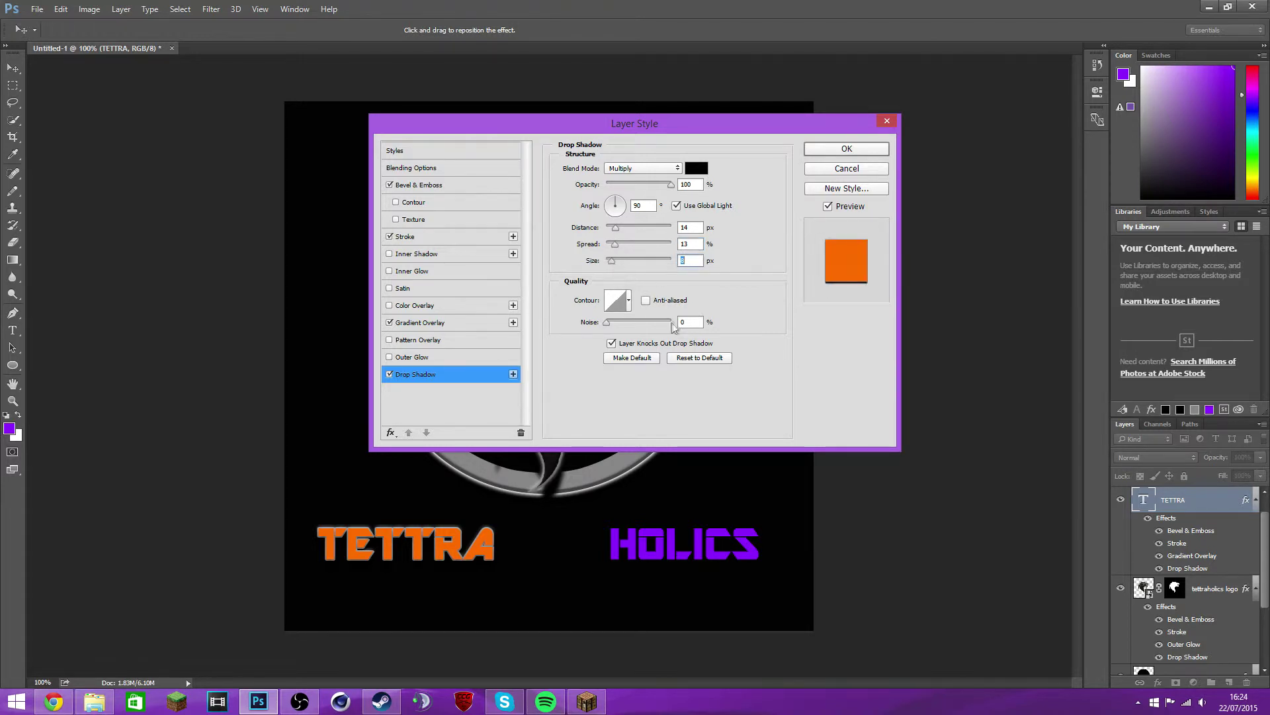
{"action": "key", "text": "Return"}
{"action": "right_click", "coordinate": [1184, 499]}
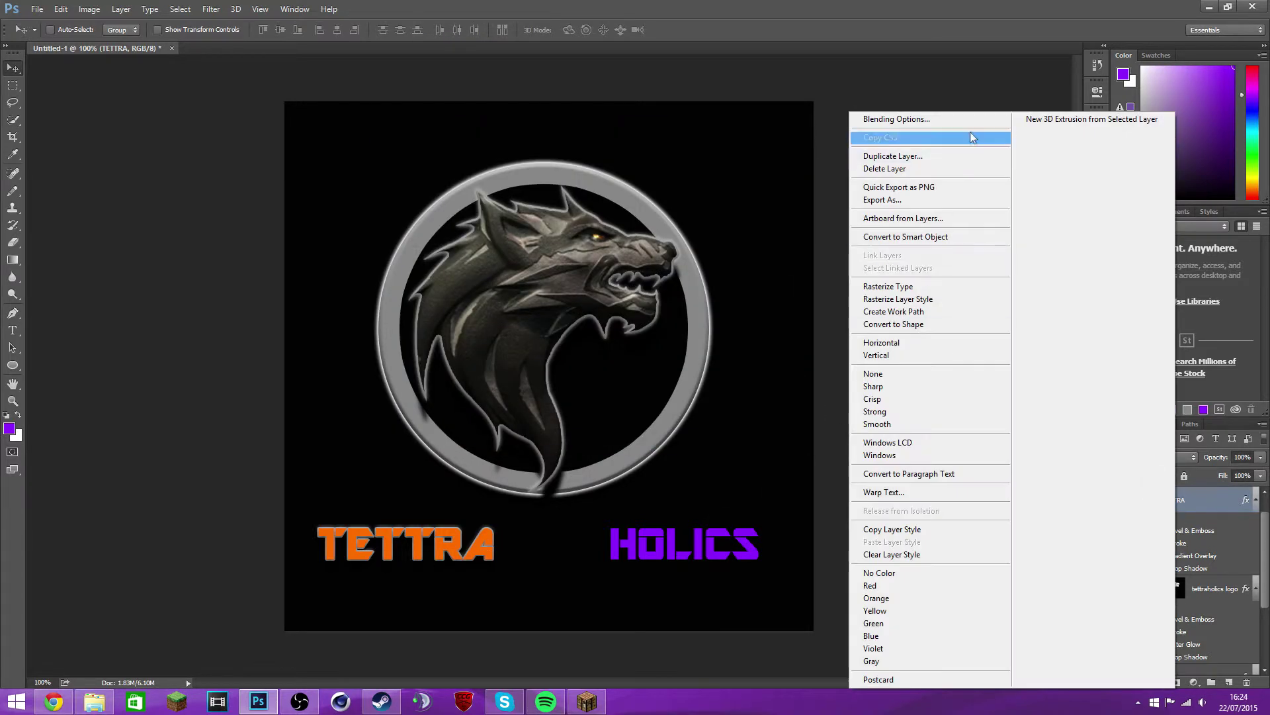
- Change the TETTRA text's stroke colour to orange-red
{"action": "left_click", "coordinate": [880, 120]}
{"action": "left_click", "coordinate": [405, 236]}
{"action": "left_click", "coordinate": [589, 272]}
{"action": "left_click", "coordinate": [710, 423]}
{"action": "left_click_drag", "start_coordinate": [877, 405], "coordinate": [876, 414]}
{"action": "left_click", "coordinate": [859, 254]}
{"action": "left_click", "coordinate": [996, 245]}
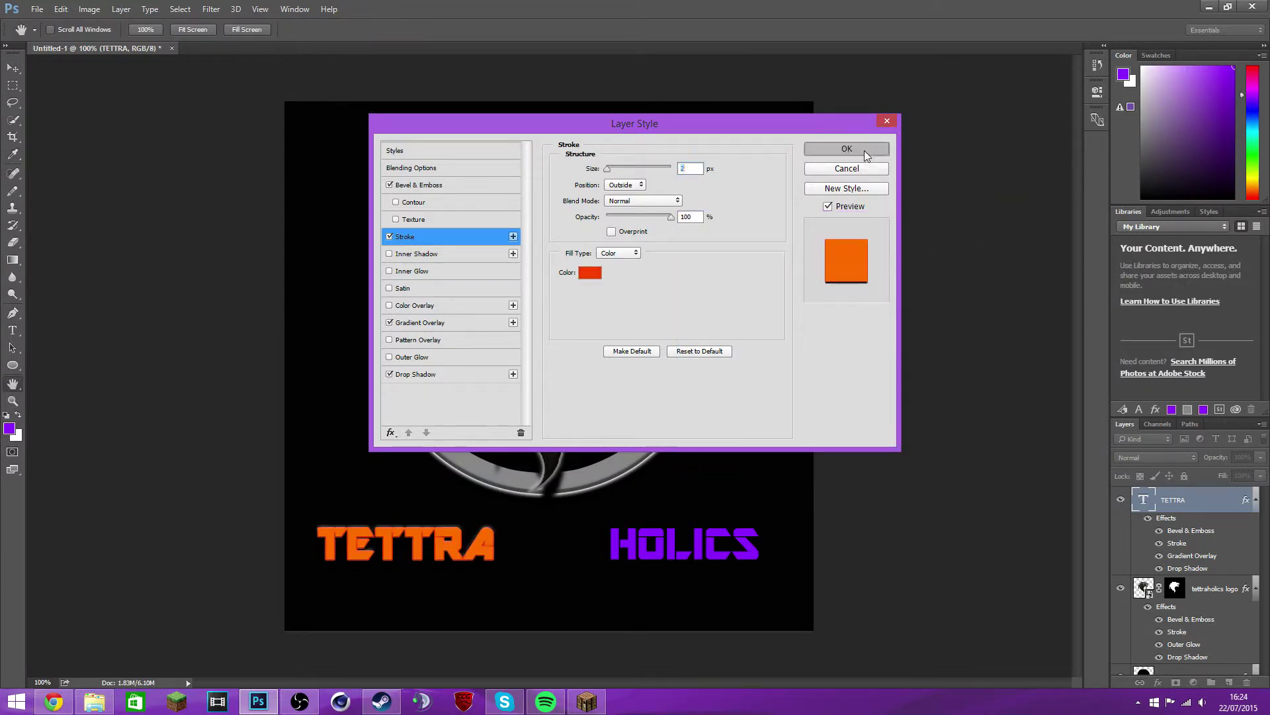
- Give the HOLICS layer a bevel, stroke, orange gradient overlay and outer glow
{"action": "left_click", "coordinate": [847, 148]}
{"action": "right_click", "coordinate": [1184, 500]}
{"action": "left_click", "coordinate": [880, 119]}
{"action": "left_click", "coordinate": [418, 185]}
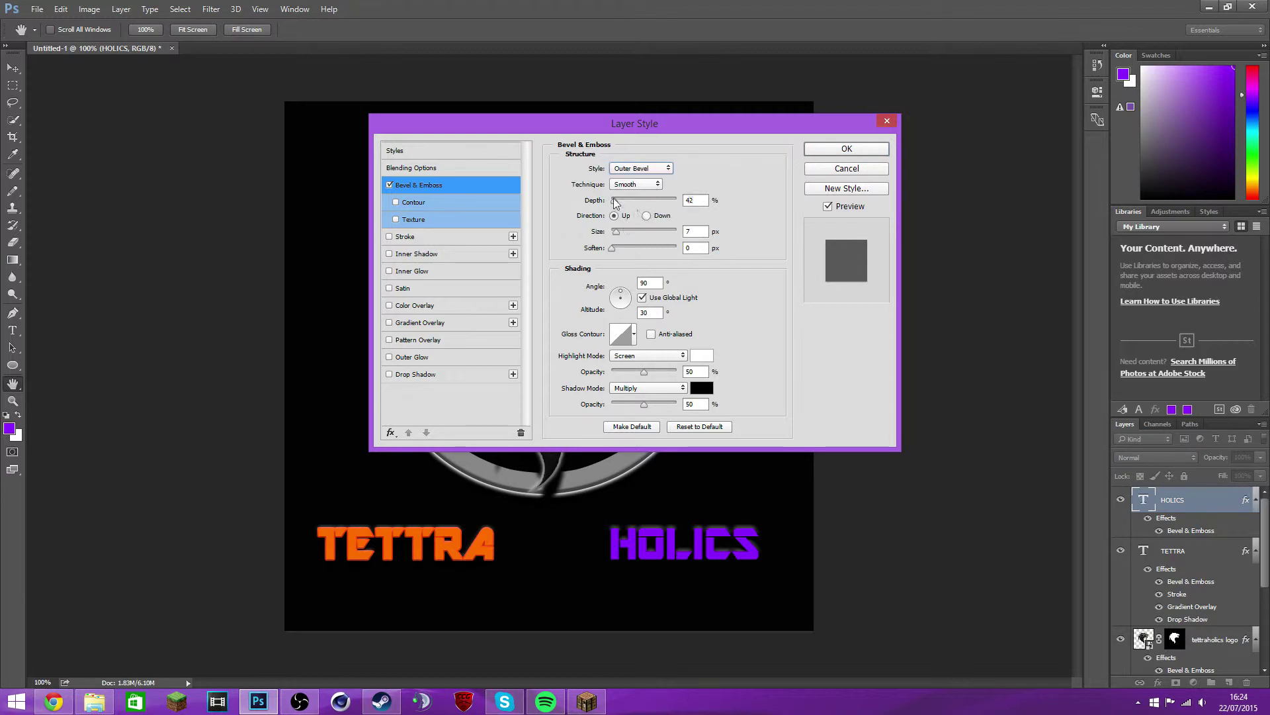
{"action": "left_click", "coordinate": [405, 236]}
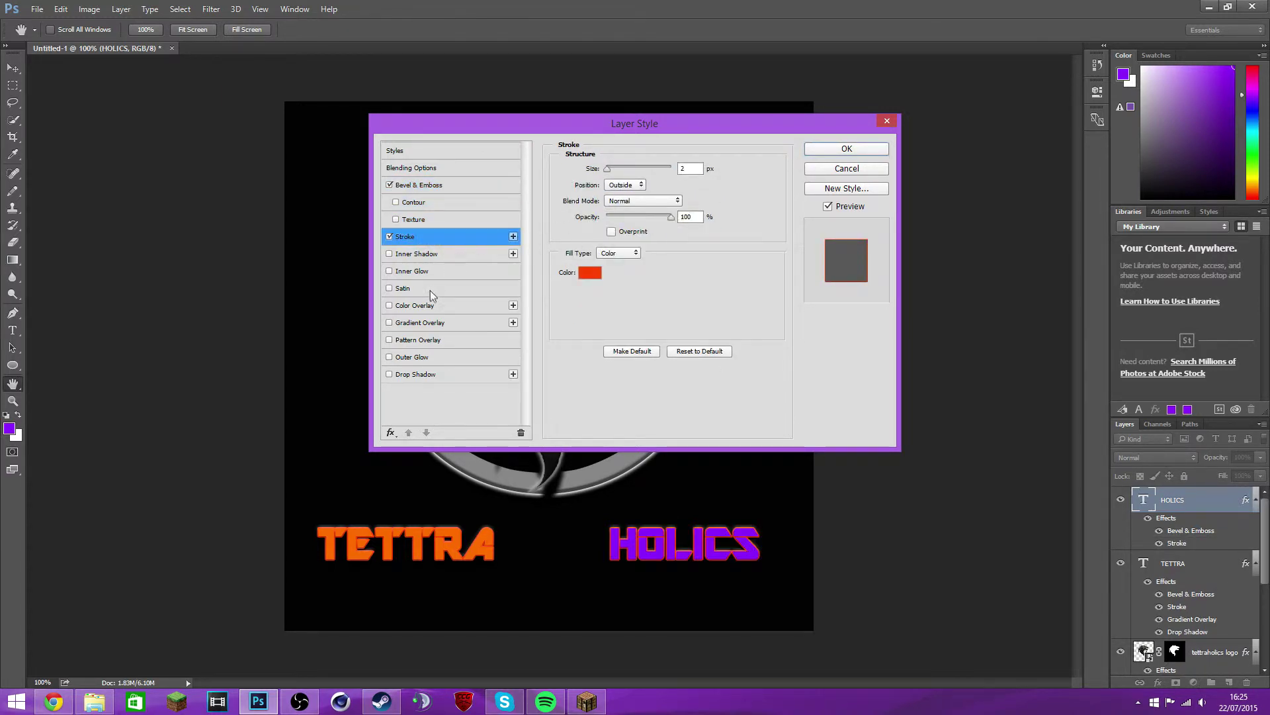
{"action": "left_click", "coordinate": [442, 323]}
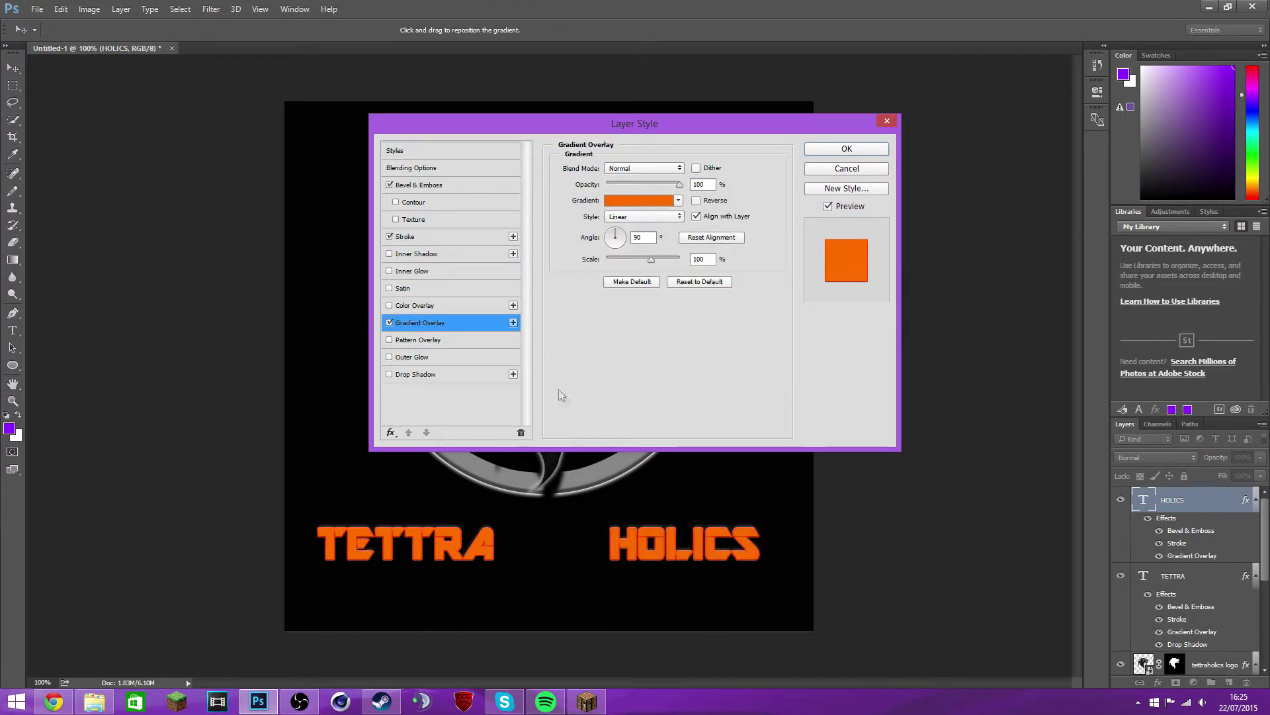
{"action": "left_click", "coordinate": [414, 357]}
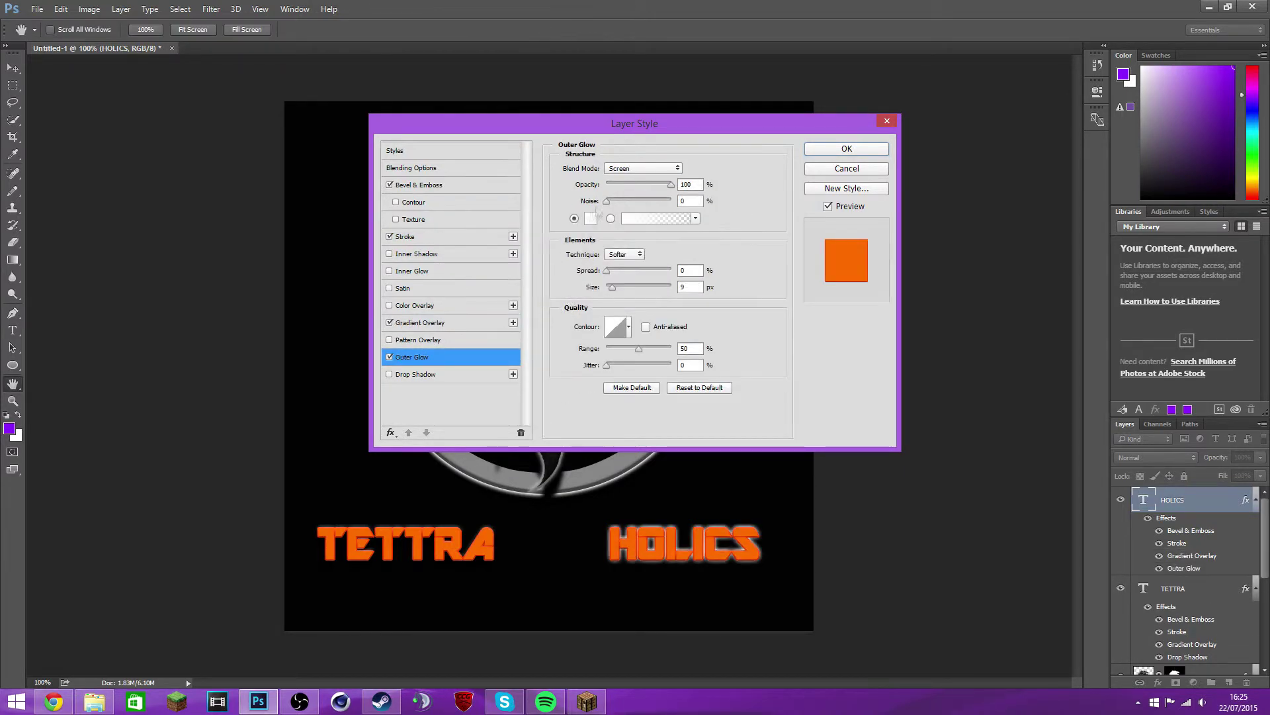
- Reduce the HOLICS outer glow's size and opacity
{"action": "mouse_move", "coordinate": [646, 192]}
{"action": "left_mouse_down"}
{"action": "mouse_move", "coordinate": [616, 186]}
{"action": "mouse_move", "coordinate": [618, 209]}
{"action": "left_mouse_up"}
{"action": "type", "text": "0"}
{"action": "left_click_drag", "start_coordinate": [616, 287], "coordinate": [607, 286]}
{"action": "mouse_move", "coordinate": [607, 185]}
{"action": "left_mouse_down"}
{"action": "mouse_move", "coordinate": [688, 203]}
{"action": "mouse_move", "coordinate": [654, 184]}
{"action": "left_mouse_up"}
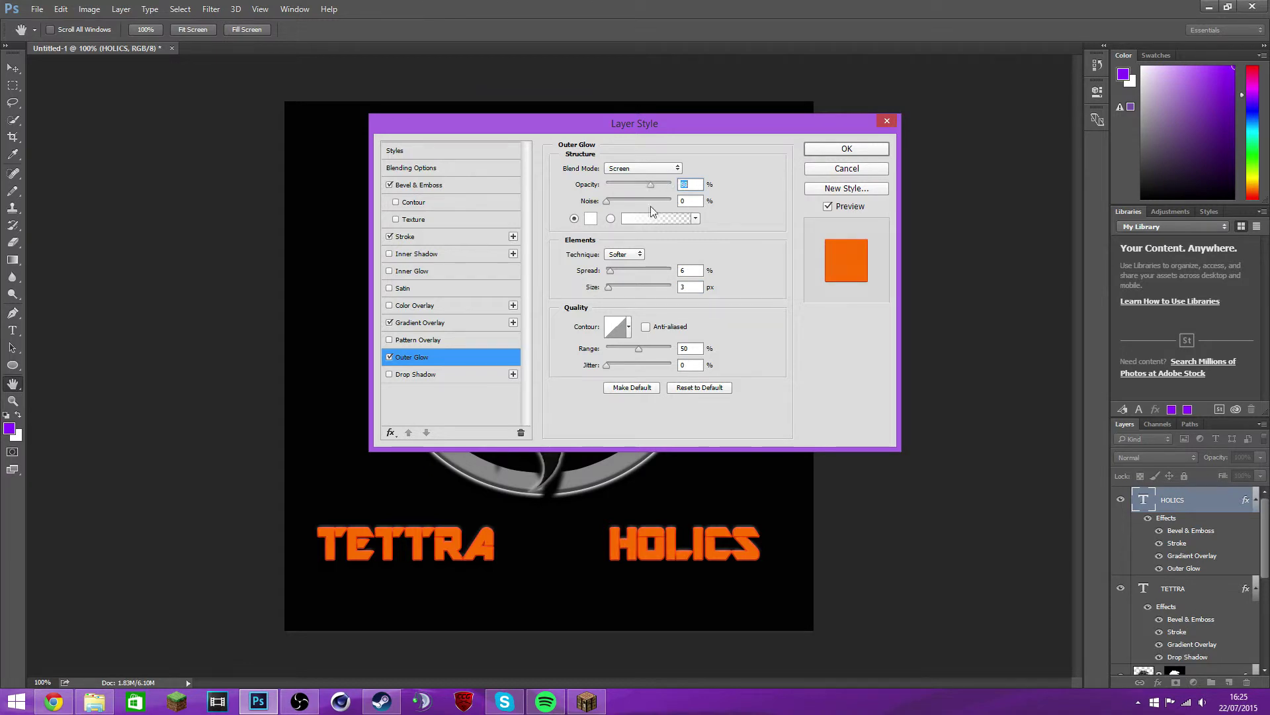
{"action": "left_click", "coordinate": [609, 286]}
- Replace the HOLICS outer glow with a drop shadow and apply the style
{"action": "left_click", "coordinate": [389, 357]}
{"action": "left_click", "coordinate": [410, 374]}
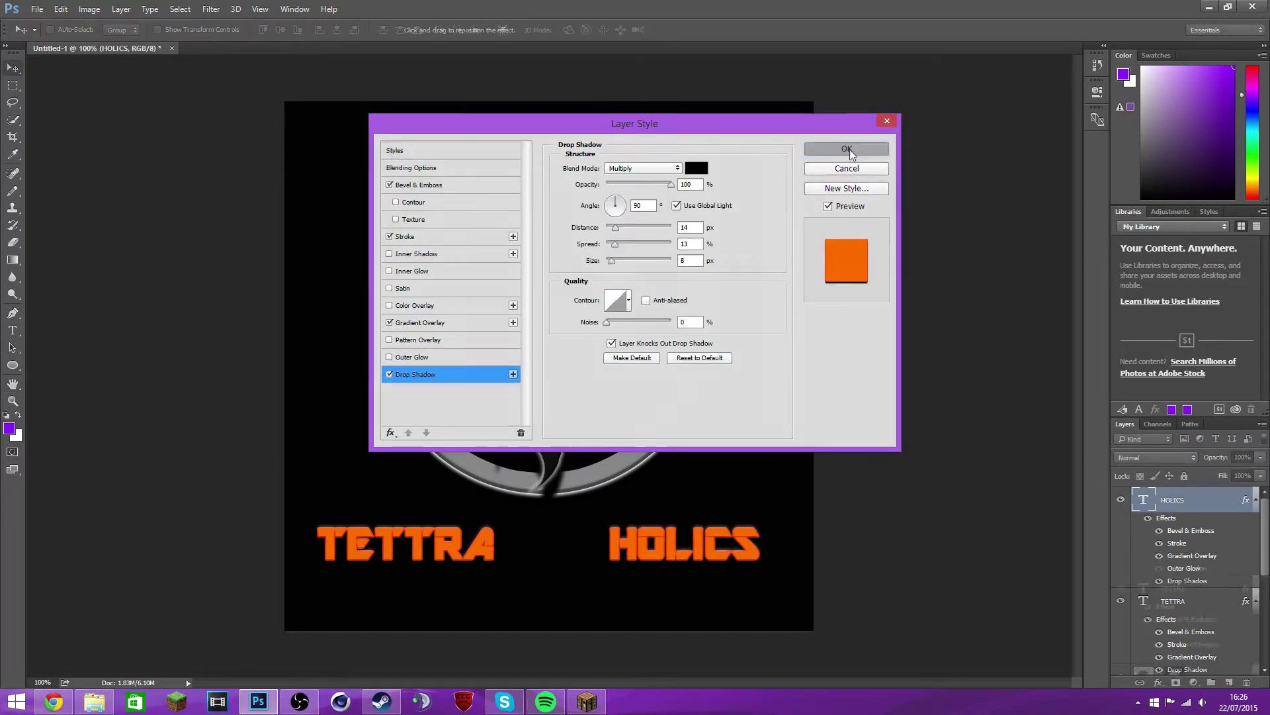
{"action": "left_click", "coordinate": [847, 149]}
{"action": "key", "text": "ctrl+minus"}
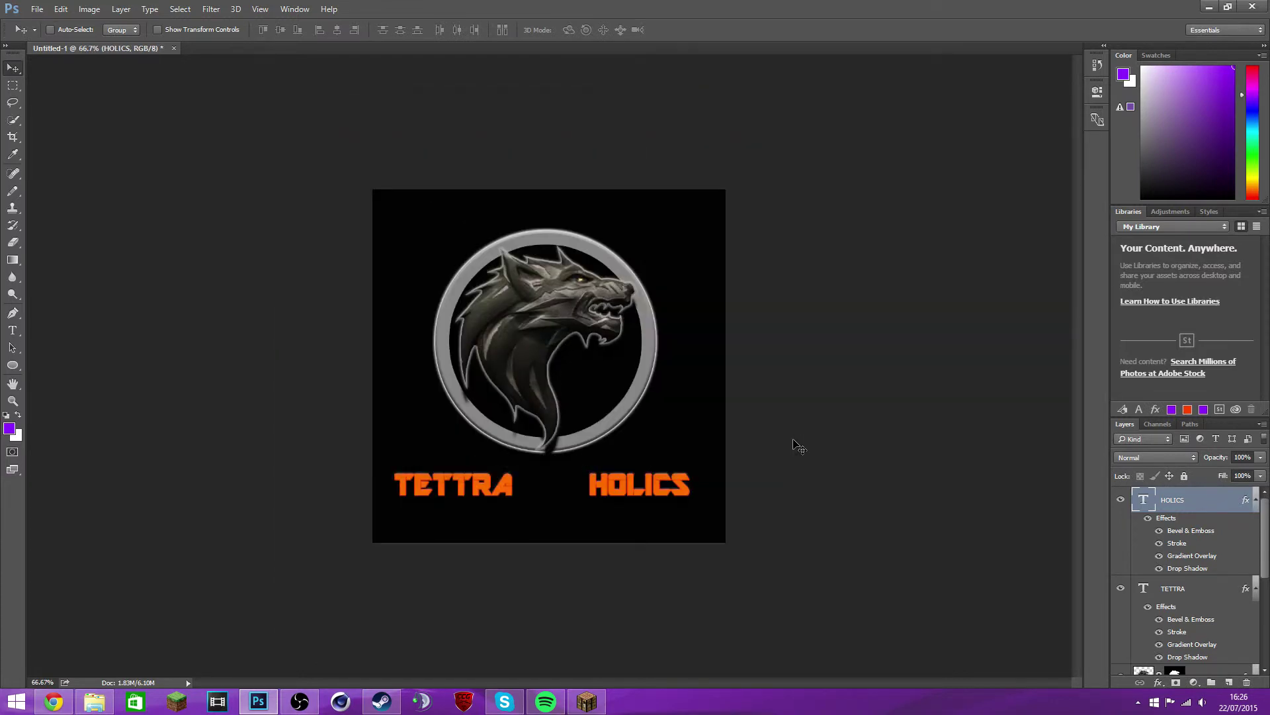
- Set the HOLICS text to 22 pt
{"action": "key", "text": "ctrl+plus"}
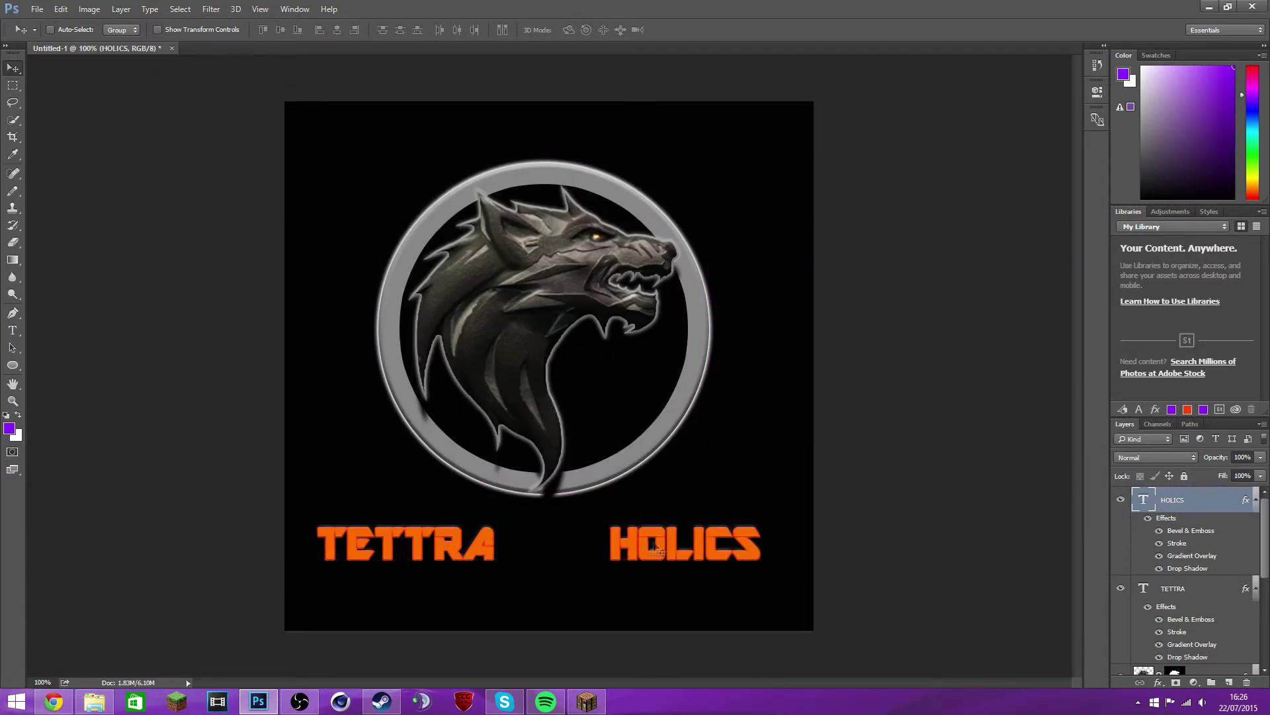
{"action": "key", "text": "t"}
{"action": "double_click", "coordinate": [682, 542]}
{"action": "left_click", "coordinate": [297, 30]}
{"action": "left_click", "coordinate": [255, 35]}
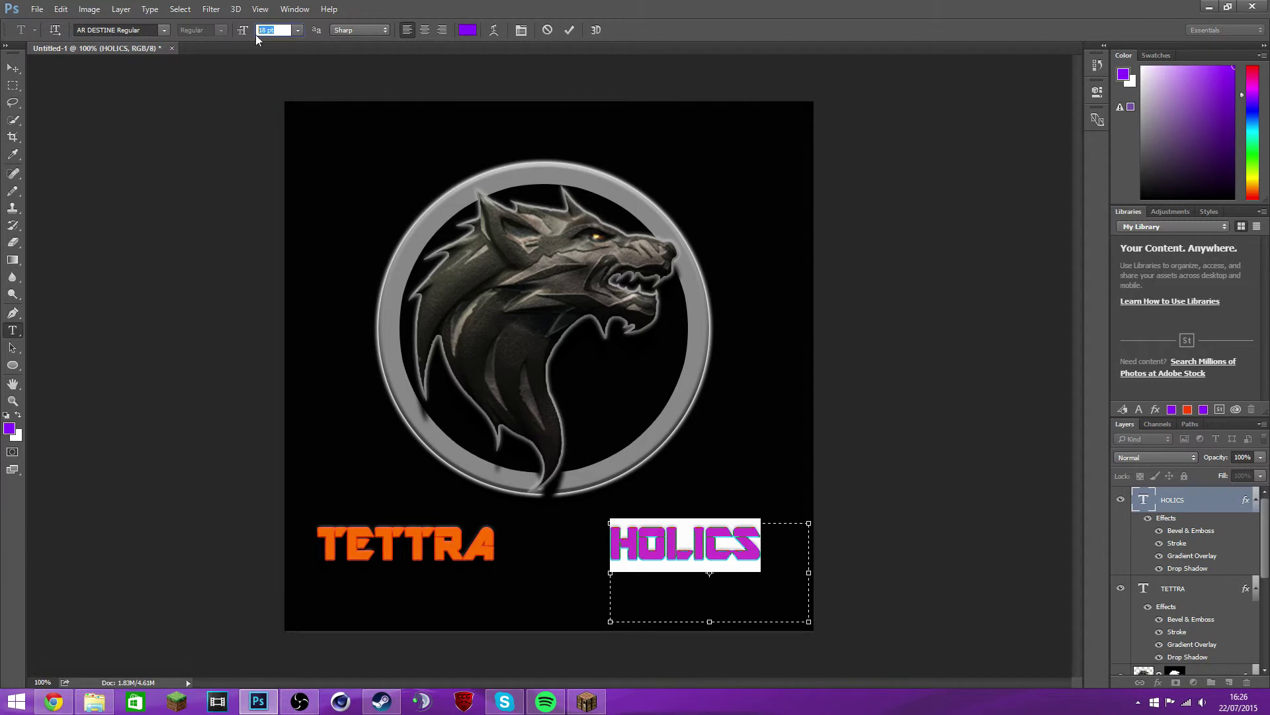
{"action": "type", "text": "22"}
{"action": "key", "text": "Return"}
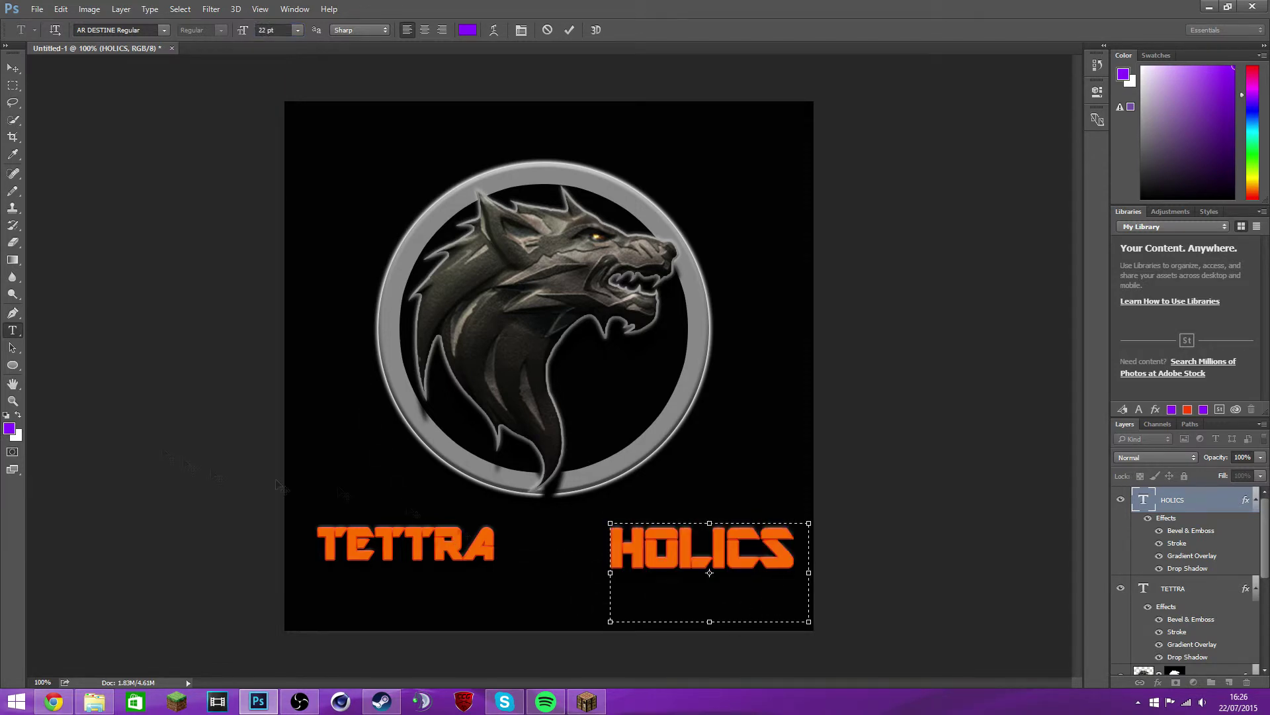
- Set the TETTRA text to 22 pt and commit the edit
{"action": "double_click", "coordinate": [316, 556]}
{"action": "type", "text": "22"}
{"action": "key", "text": "Return"}
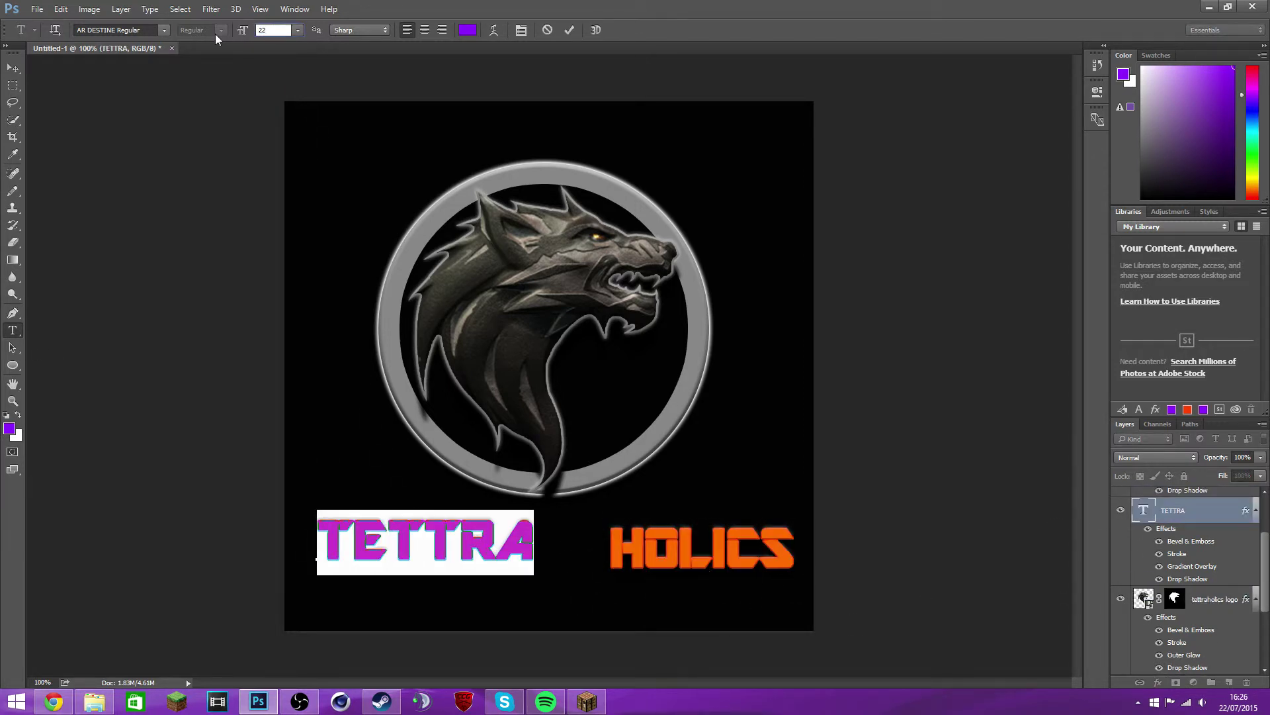
{"action": "key", "text": "ctrl+Return"}
- Raise TETTRA to line up with HOLICS and shift HOLICS left toward it
{"action": "key", "text": "v"}
{"action": "left_click_drag", "start_coordinate": [419, 587], "coordinate": [674, 555]}
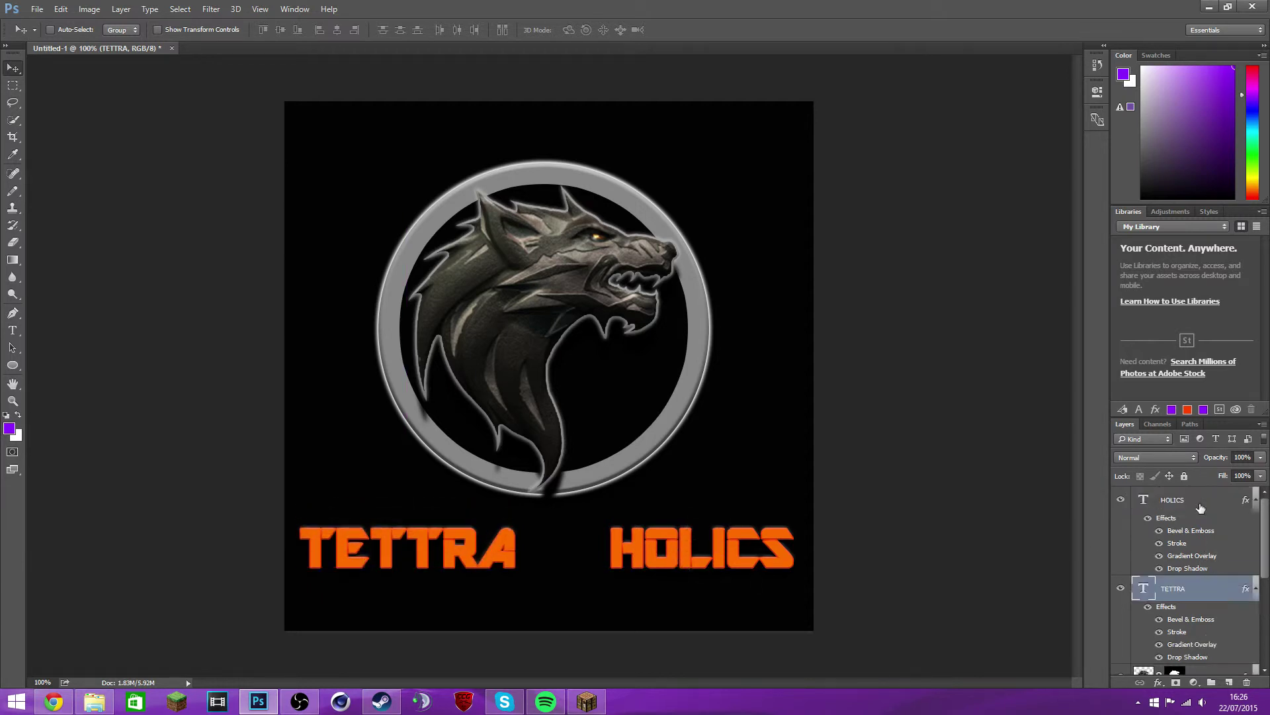
{"action": "left_click", "coordinate": [1185, 588]}
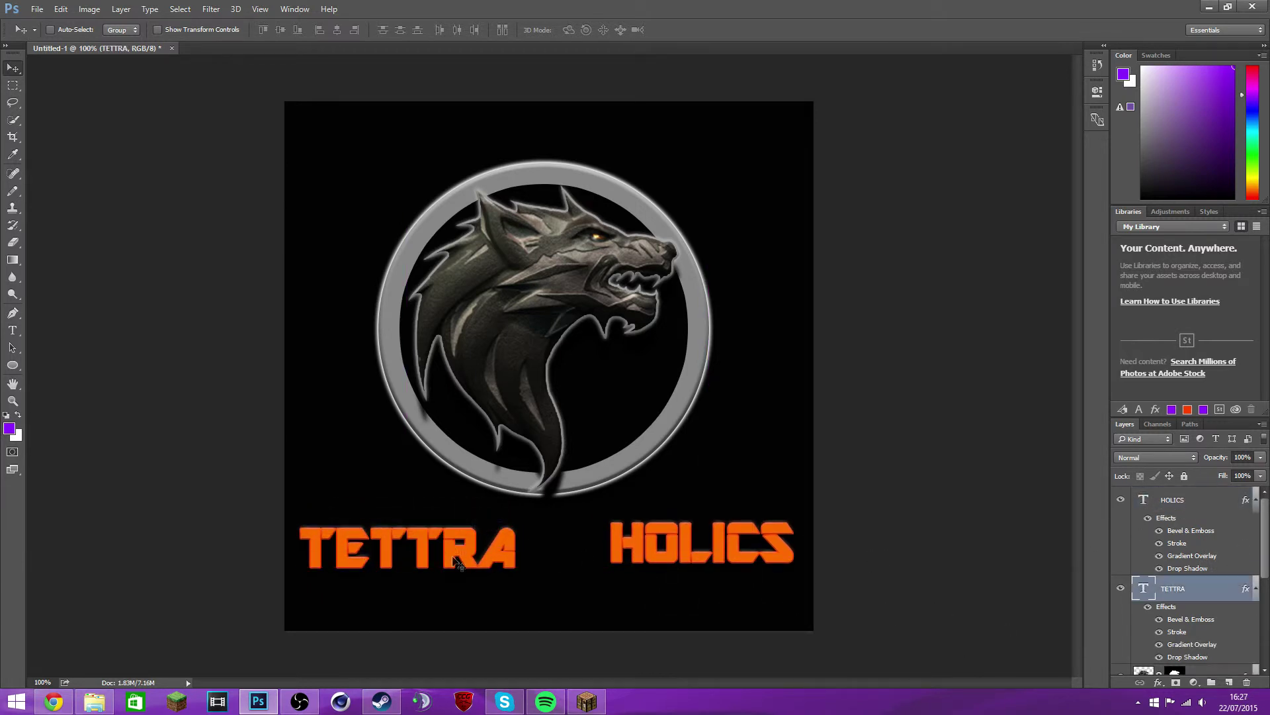
{"action": "left_click_drag", "start_coordinate": [1011, 620], "coordinate": [1011, 614]}
{"action": "left_click", "coordinate": [1220, 566]}
{"action": "left_click_drag", "start_coordinate": [712, 542], "coordinate": [682, 543]}
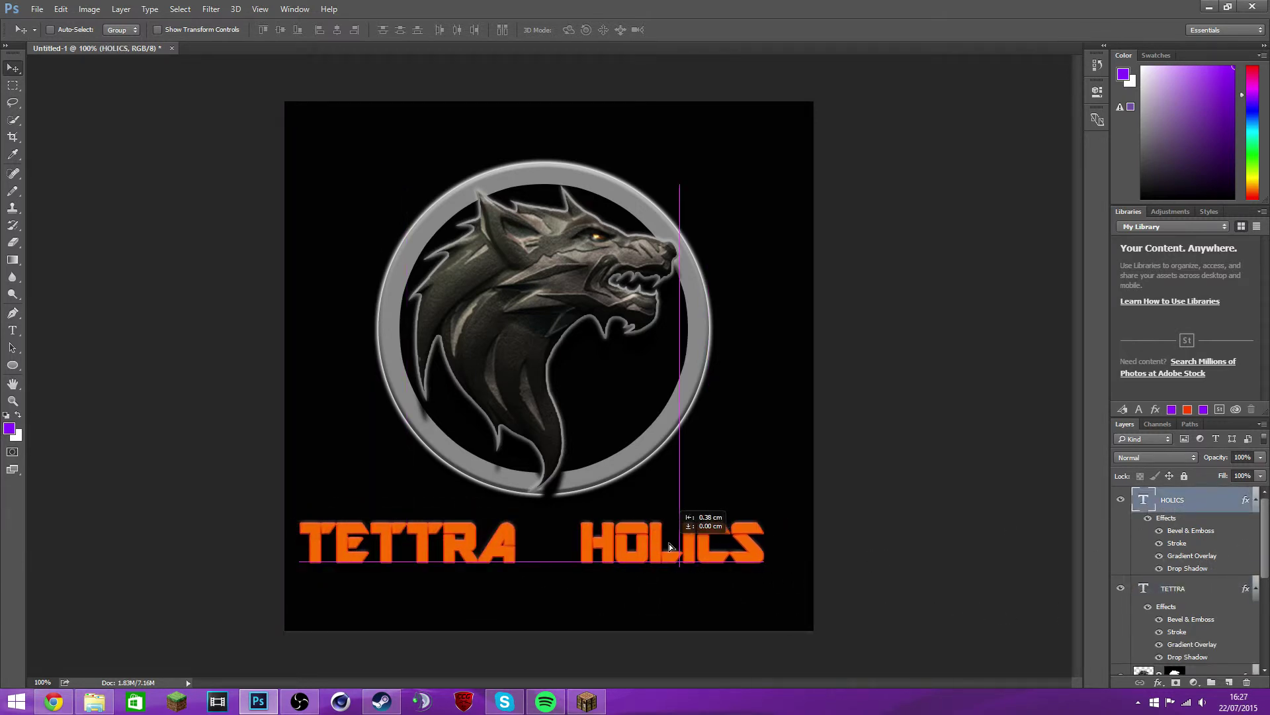
{"action": "key", "text": "ctrl+minus"}
{"action": "key", "text": "ctrl+minus"}
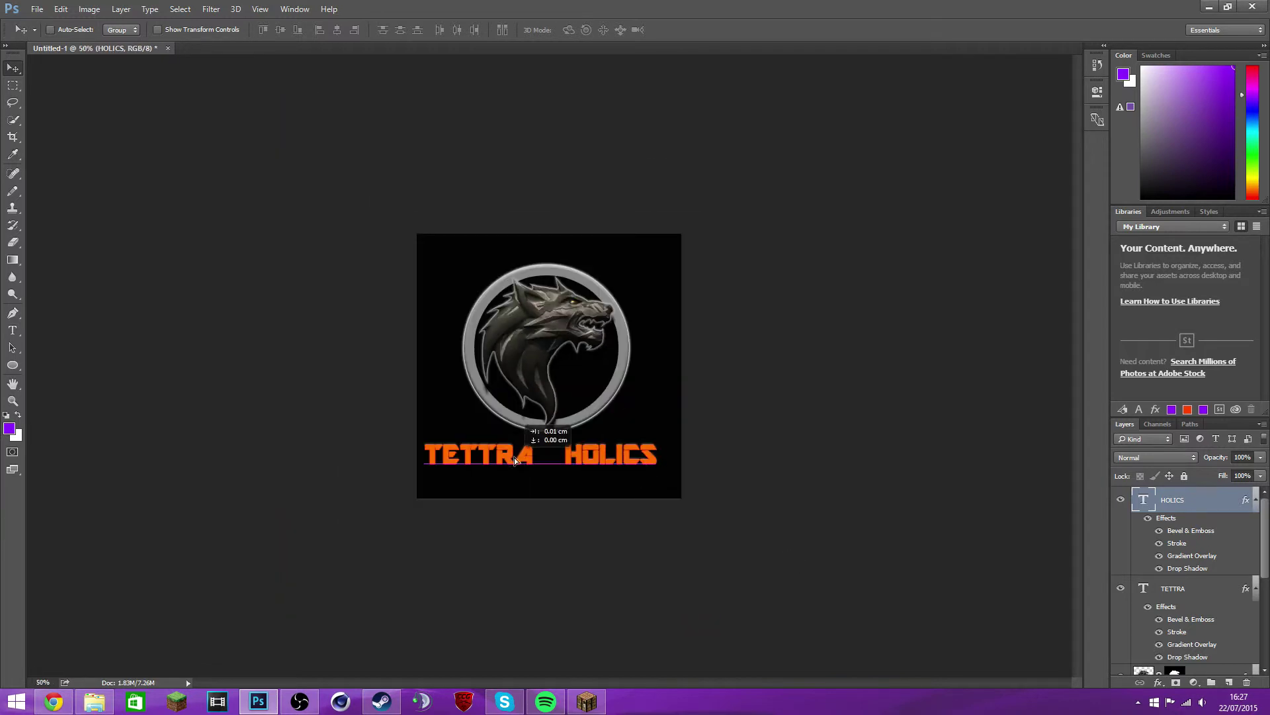
- Fine-tune TETTRA's horizontal position so both words sit evenly spaced
{"action": "left_click", "coordinate": [1201, 596]}
{"action": "left_click_drag", "start_coordinate": [485, 466], "coordinate": [500, 465]}
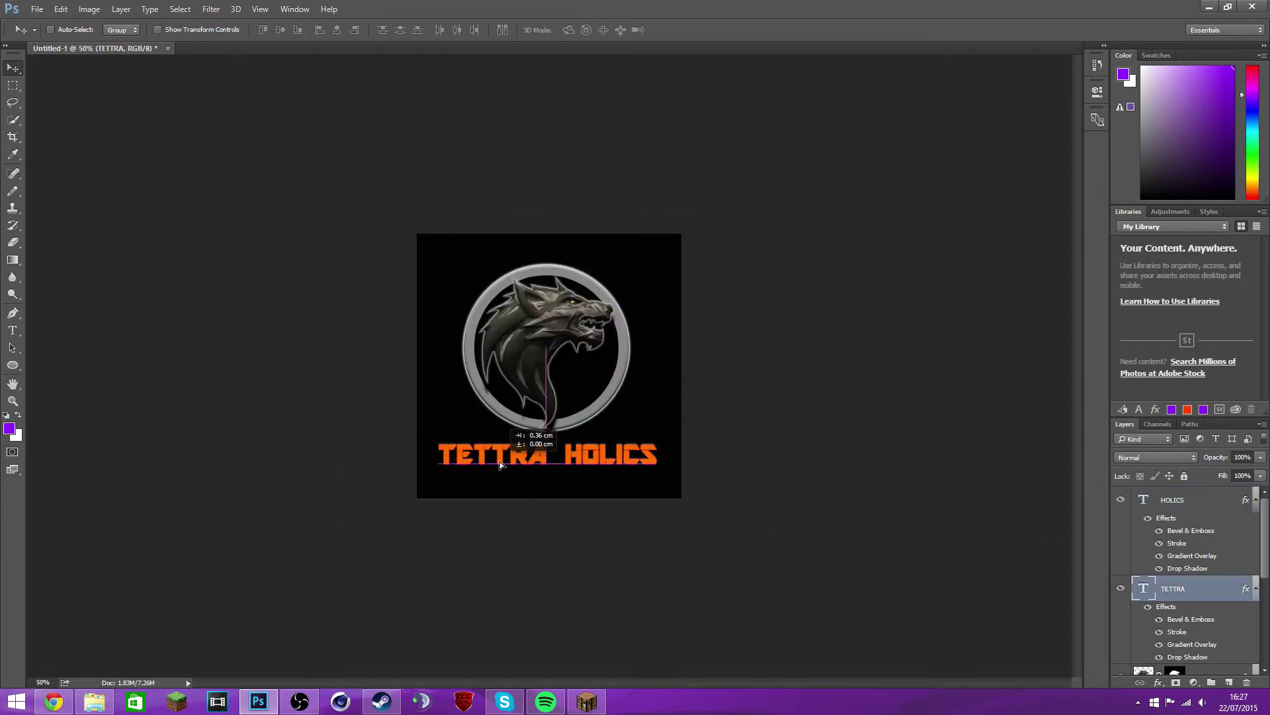
{"action": "left_click_drag", "start_coordinate": [607, 461], "coordinate": [599, 461]}
{"action": "left_click", "coordinate": [599, 461], "text": "ctrl"}
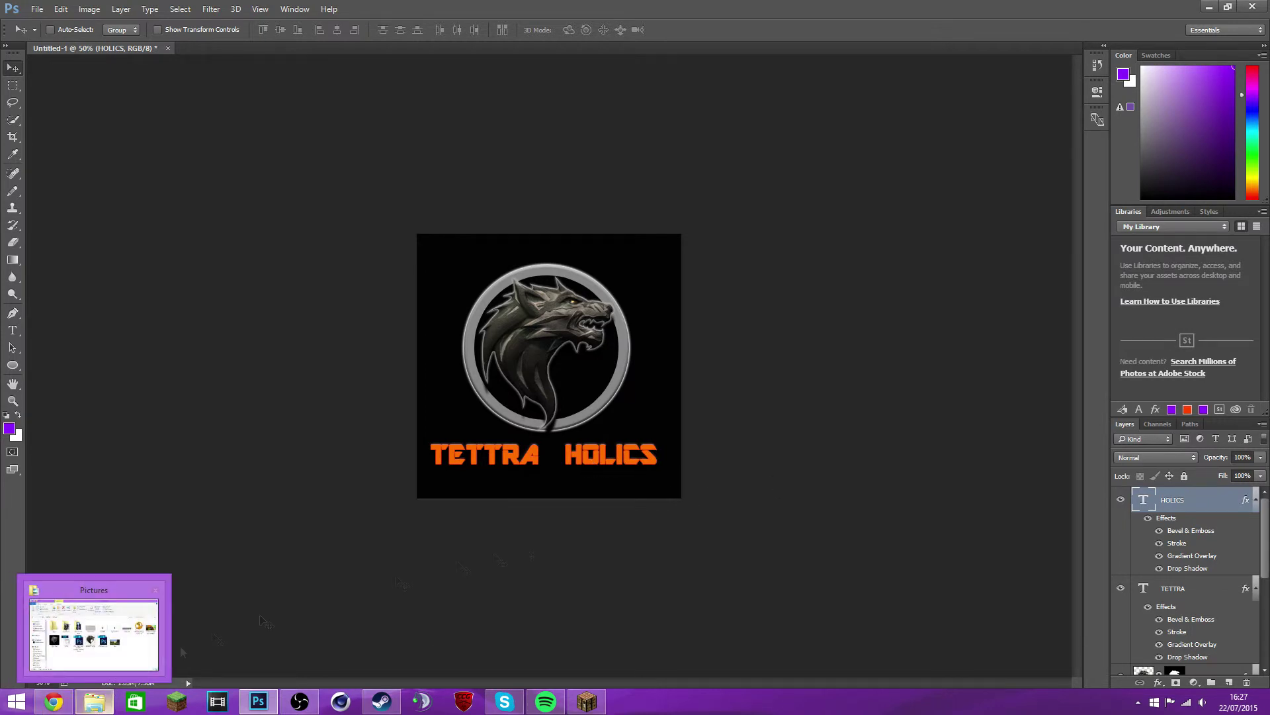
{"action": "key", "text": "ctrl+plus"}
{"action": "scroll", "coordinate": [1202, 585], "scroll_direction": "down", "scroll_amount": 2}
{"action": "left_click", "coordinate": [1201, 585]}
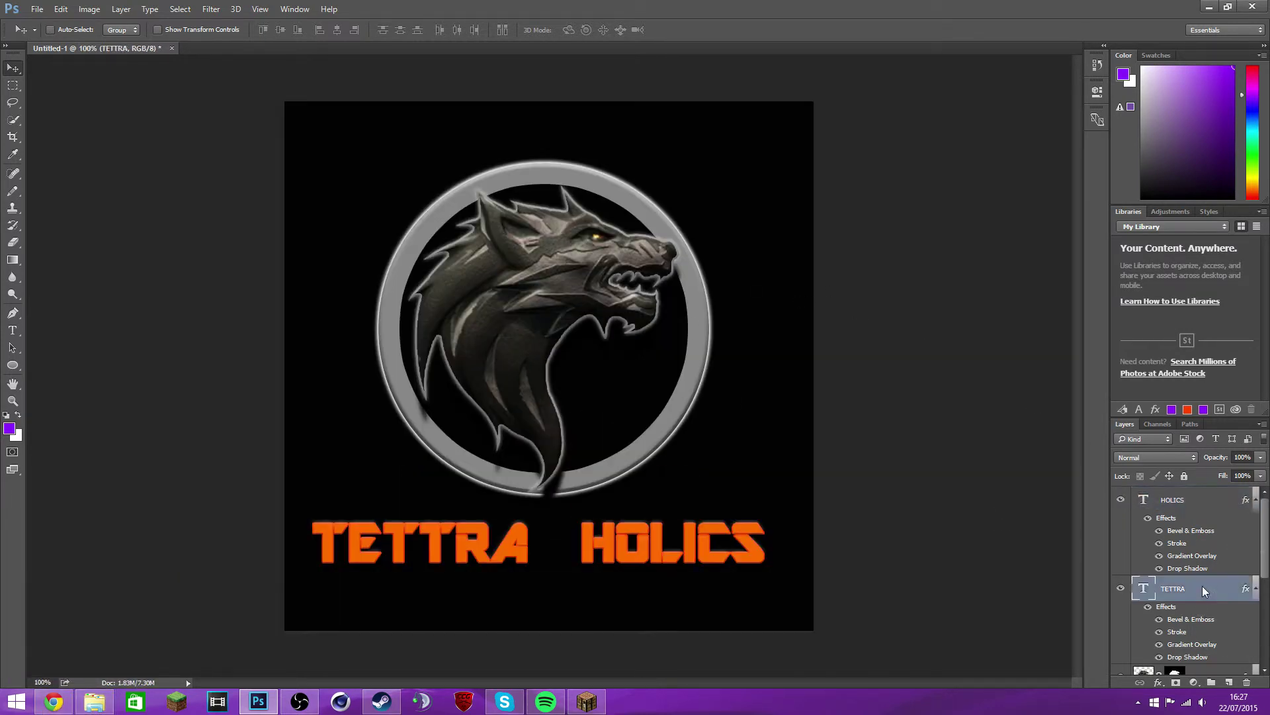
- Scale up the tettraholics wolf logo and recentre it
{"action": "left_click", "coordinate": [90, 9]}
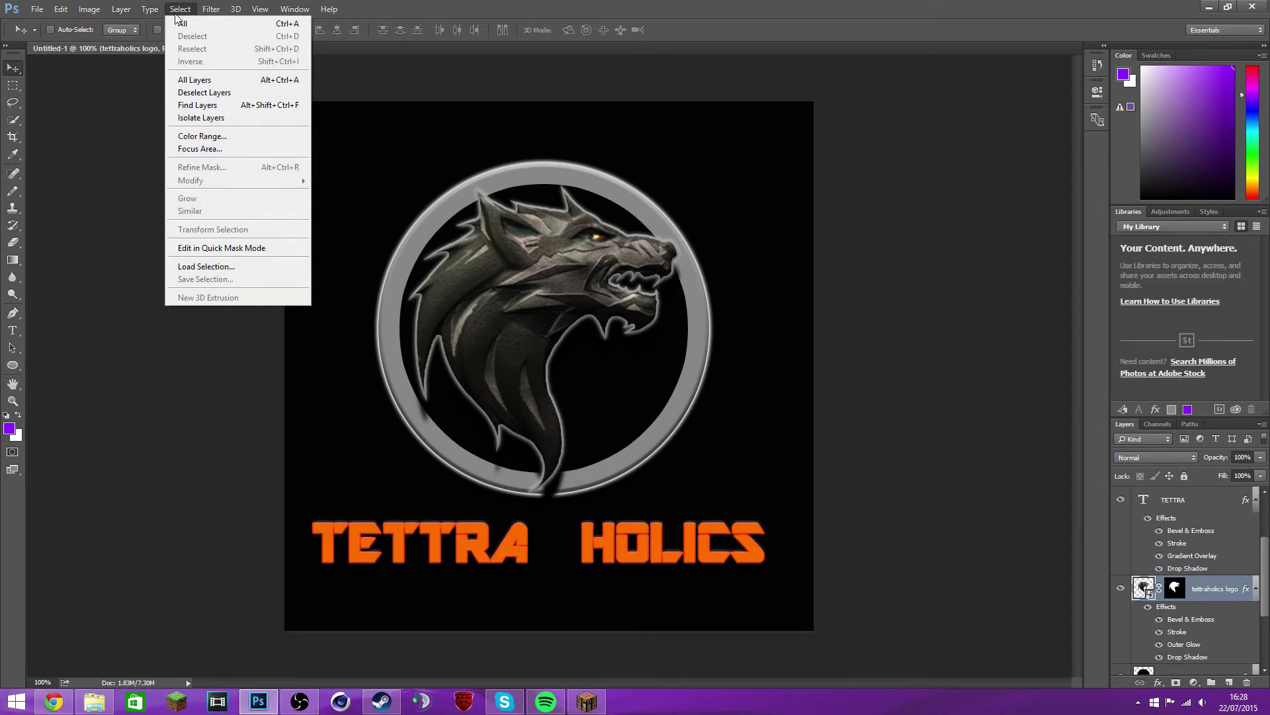
{"action": "mouse_move", "coordinate": [61, 9]}
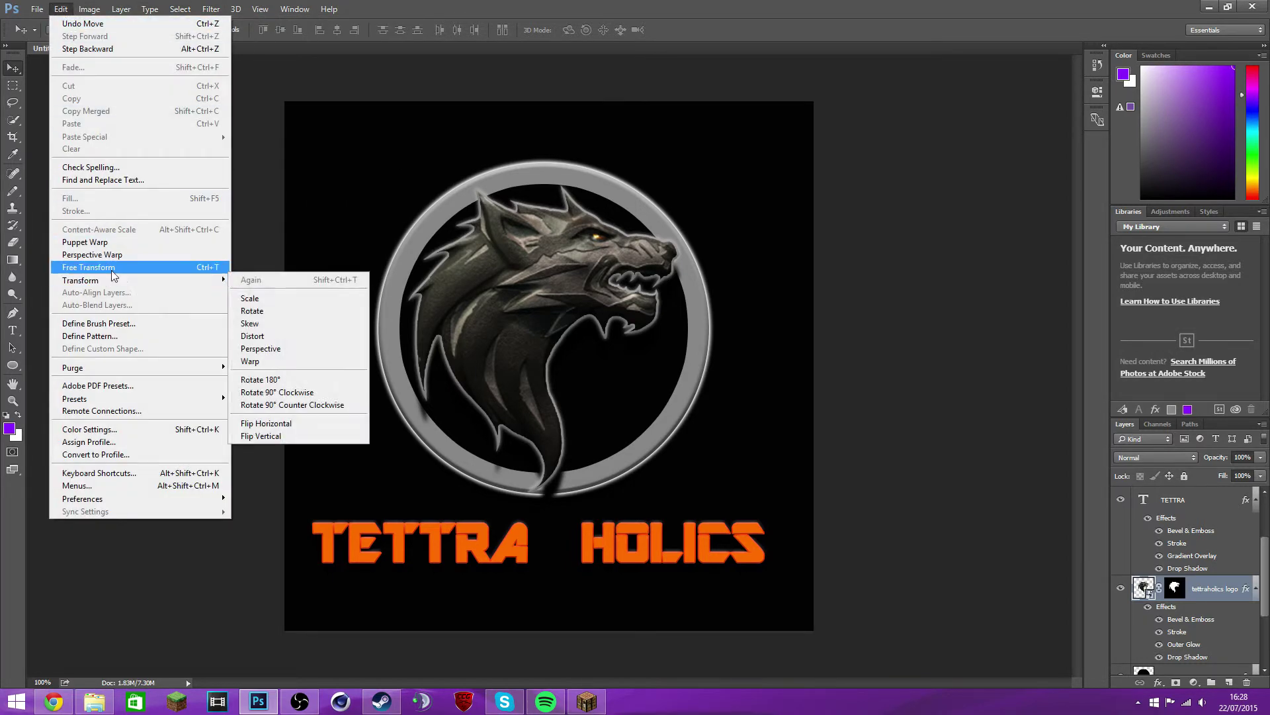
{"action": "left_click", "coordinate": [344, 283]}
{"action": "left_click_drag", "start_coordinate": [658, 166], "coordinate": [744, 125]}
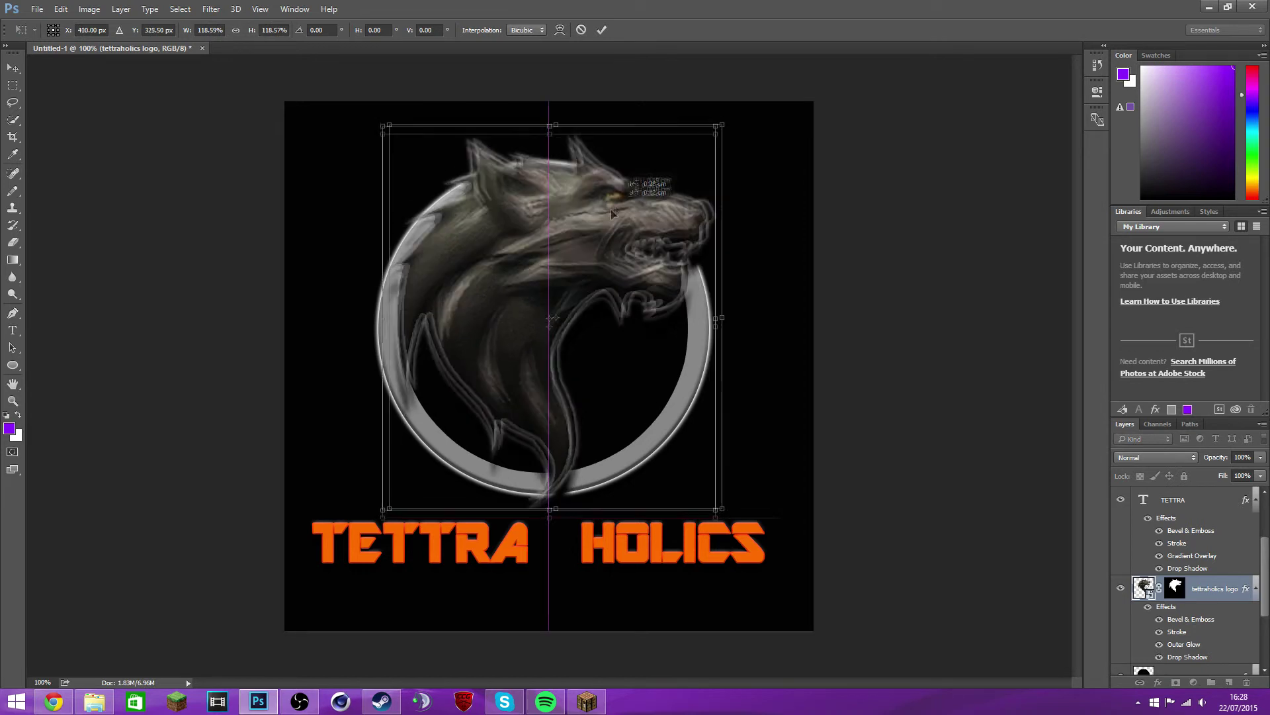
{"action": "left_click_drag", "start_coordinate": [630, 183], "coordinate": [612, 182]}
{"action": "left_click", "coordinate": [604, 30]}
- Enlarge the Ellipse 1 gray ring to about 110%, recentred behind the wolf
{"action": "left_click", "coordinate": [1191, 669]}
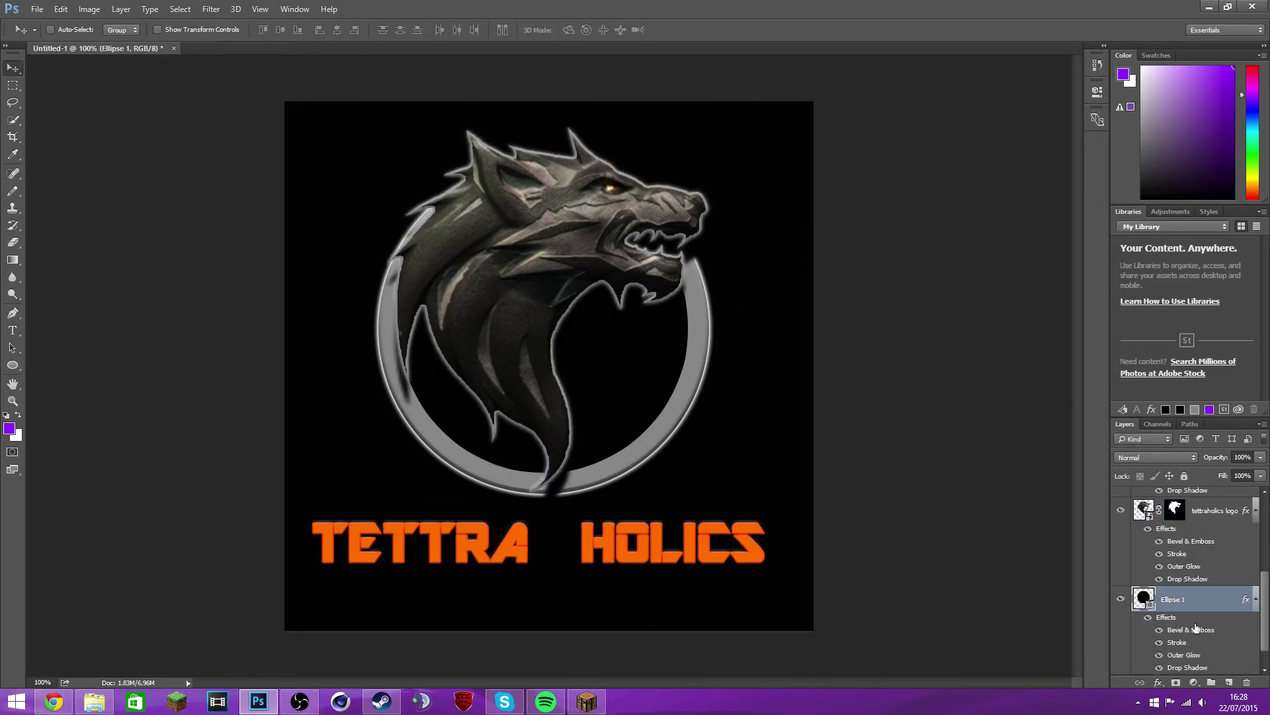
{"action": "left_click", "coordinate": [61, 10]}
{"action": "left_click", "coordinate": [80, 259]}
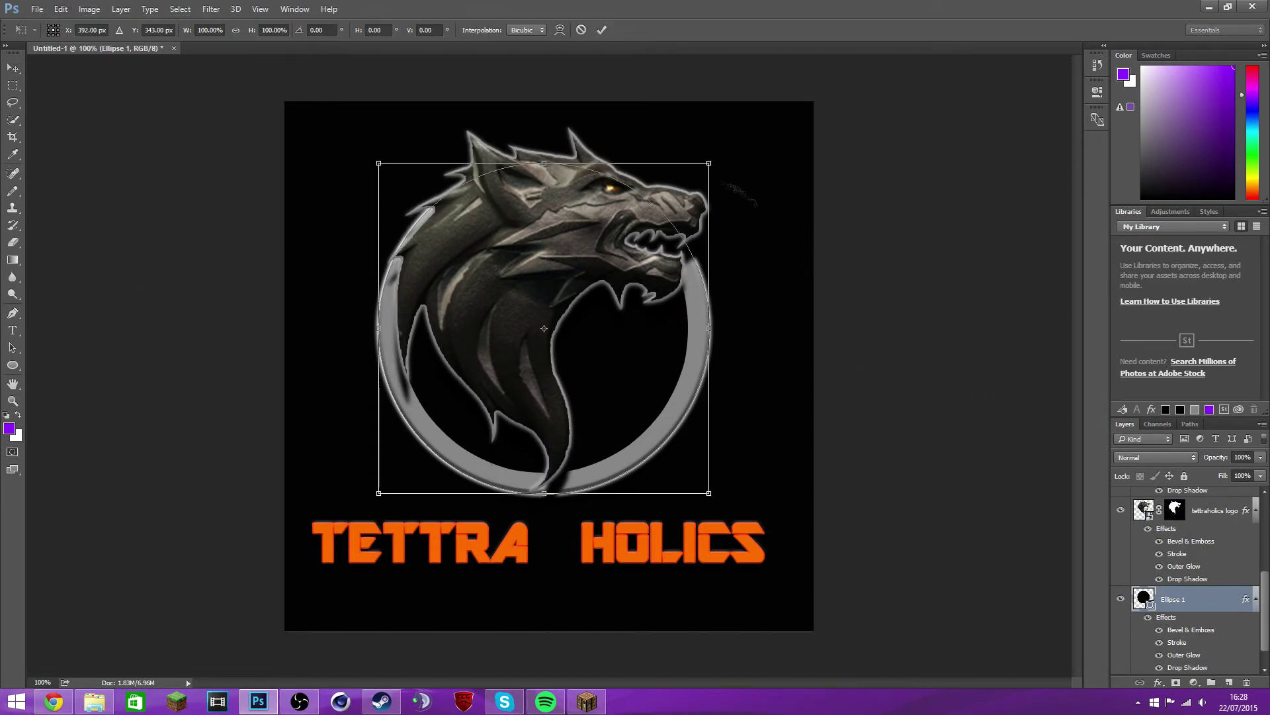
{"action": "left_click_drag", "start_coordinate": [711, 163], "coordinate": [744, 127]}
{"action": "left_click_drag", "start_coordinate": [687, 161], "coordinate": [675, 161]}
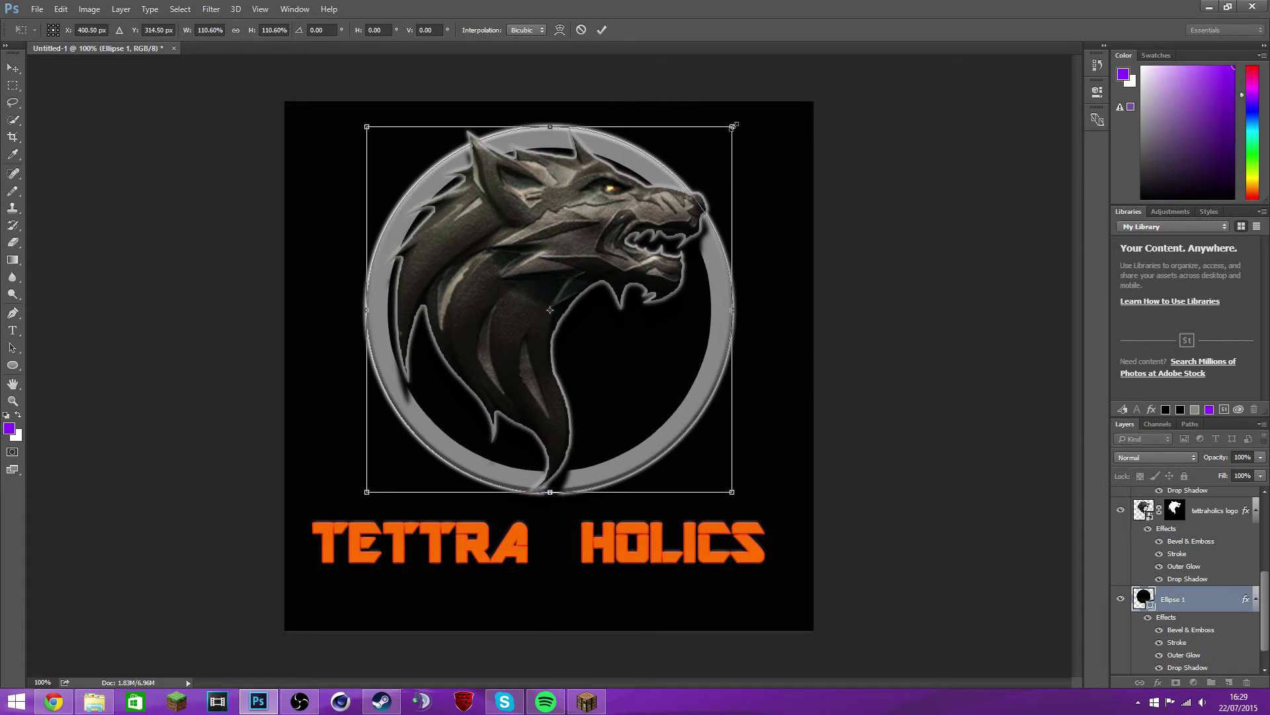
{"action": "key", "text": "Return"}
- Zoom out to preview the logo small, then return to the logo document
{"action": "key", "text": "ctrl+minus"}
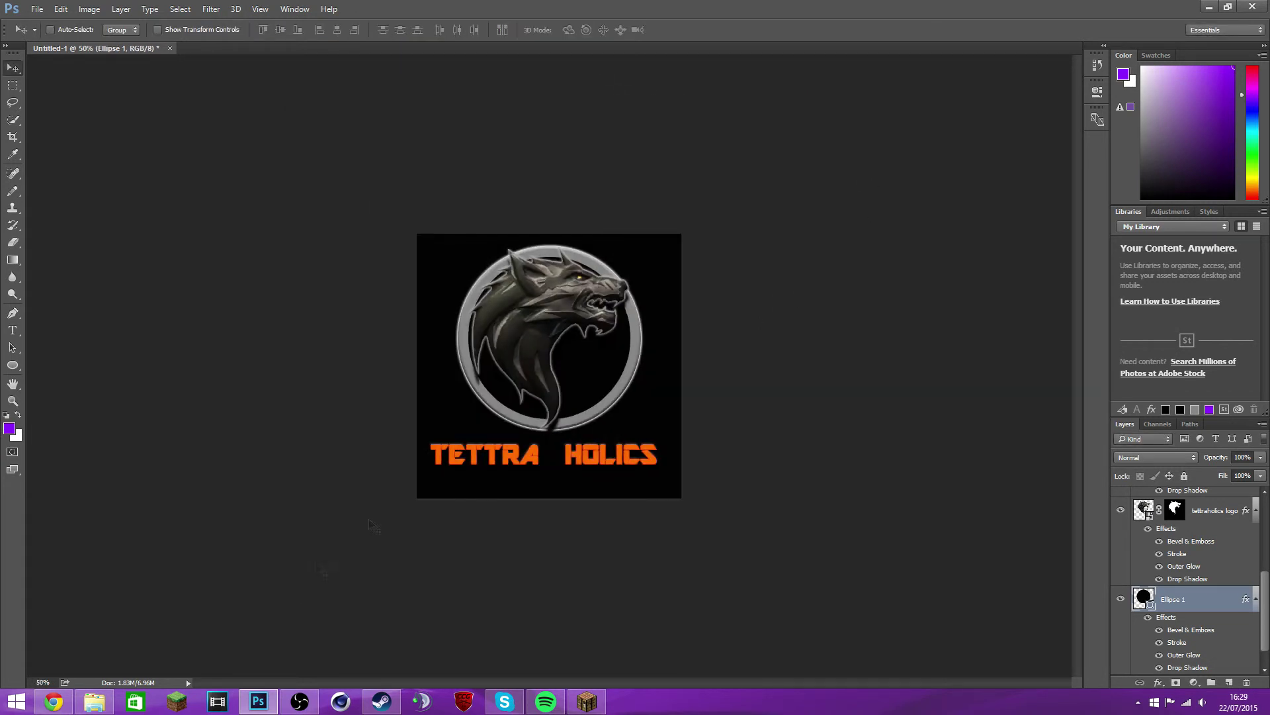
{"action": "key", "text": "ctrl+minus"}
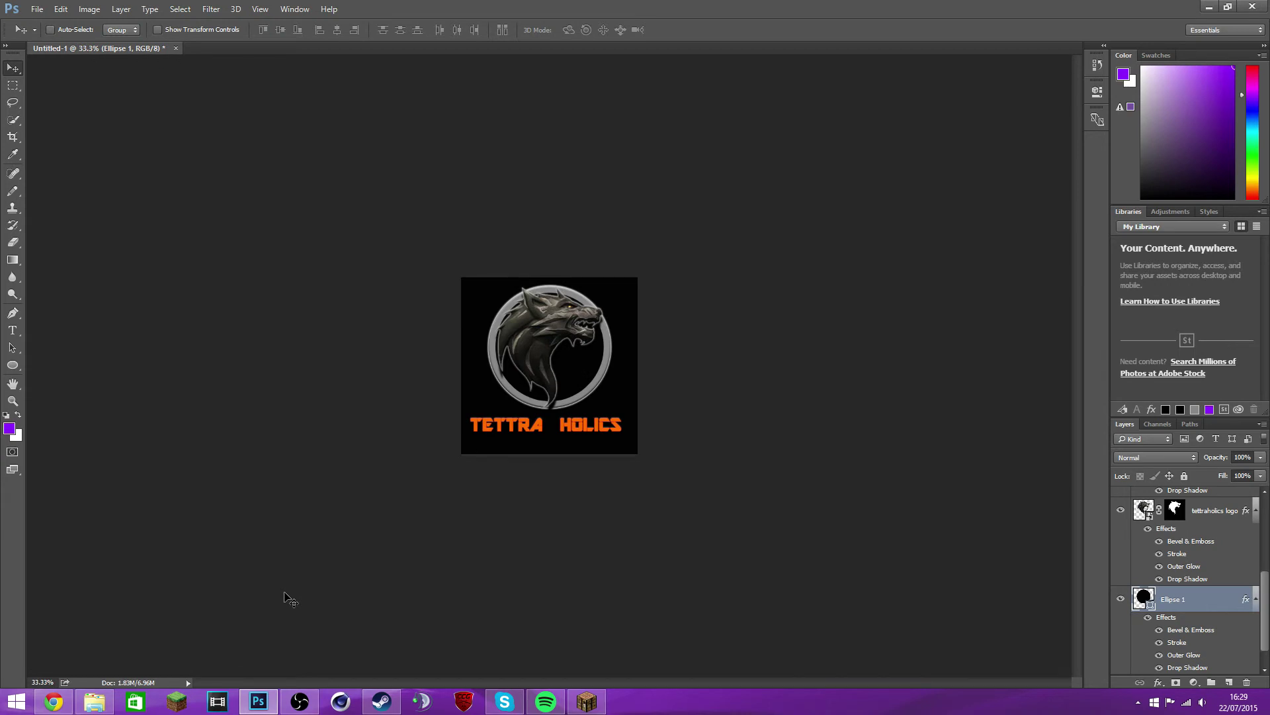
{"action": "key", "text": "ctrl+minus"}
{"action": "key", "text": "ctrl+minus"}
{"action": "key", "text": "ctrl+minus"}
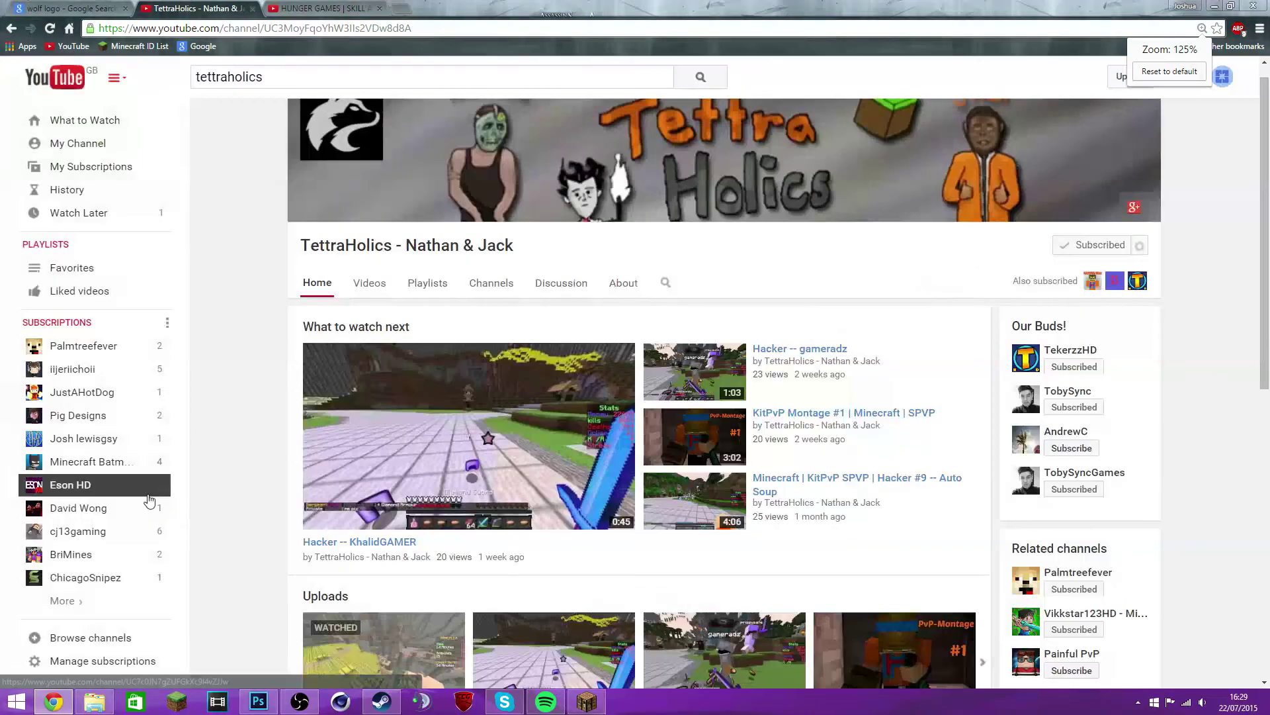
{"action": "key", "text": "ctrl+minus"}
{"action": "key", "text": "ctrl+minus"}
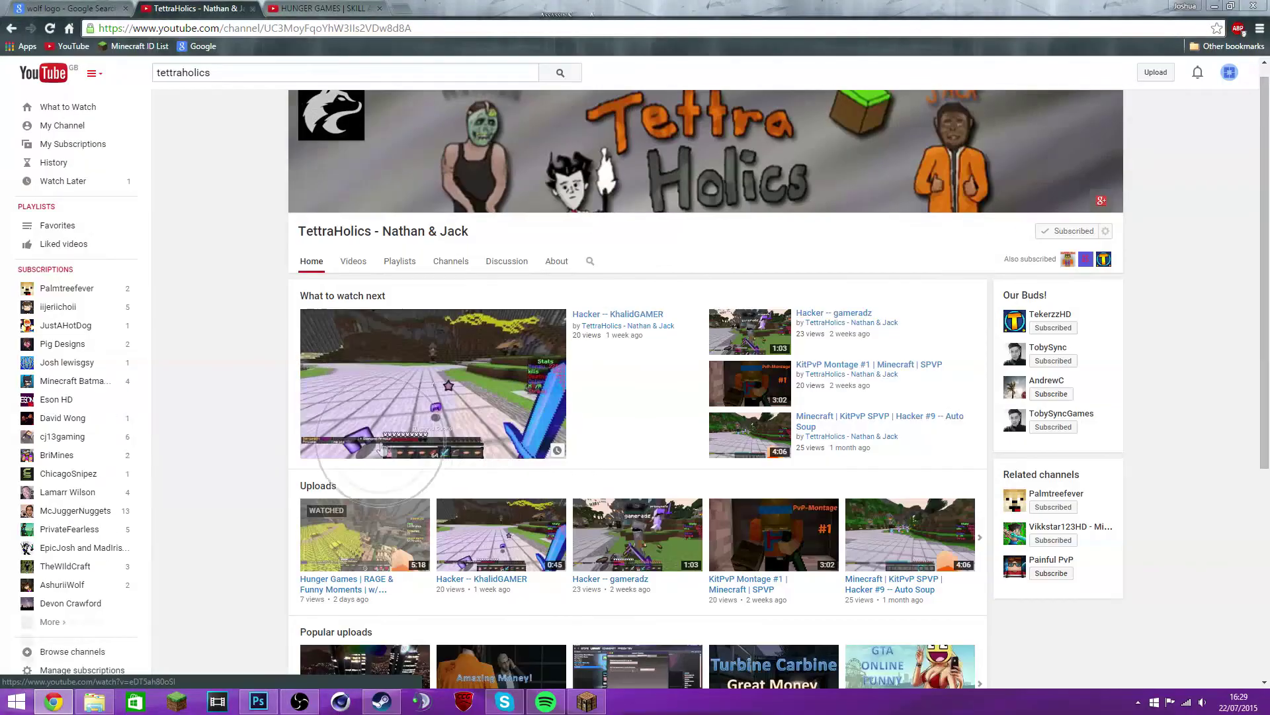
{"action": "key", "text": "alt+Tab"}
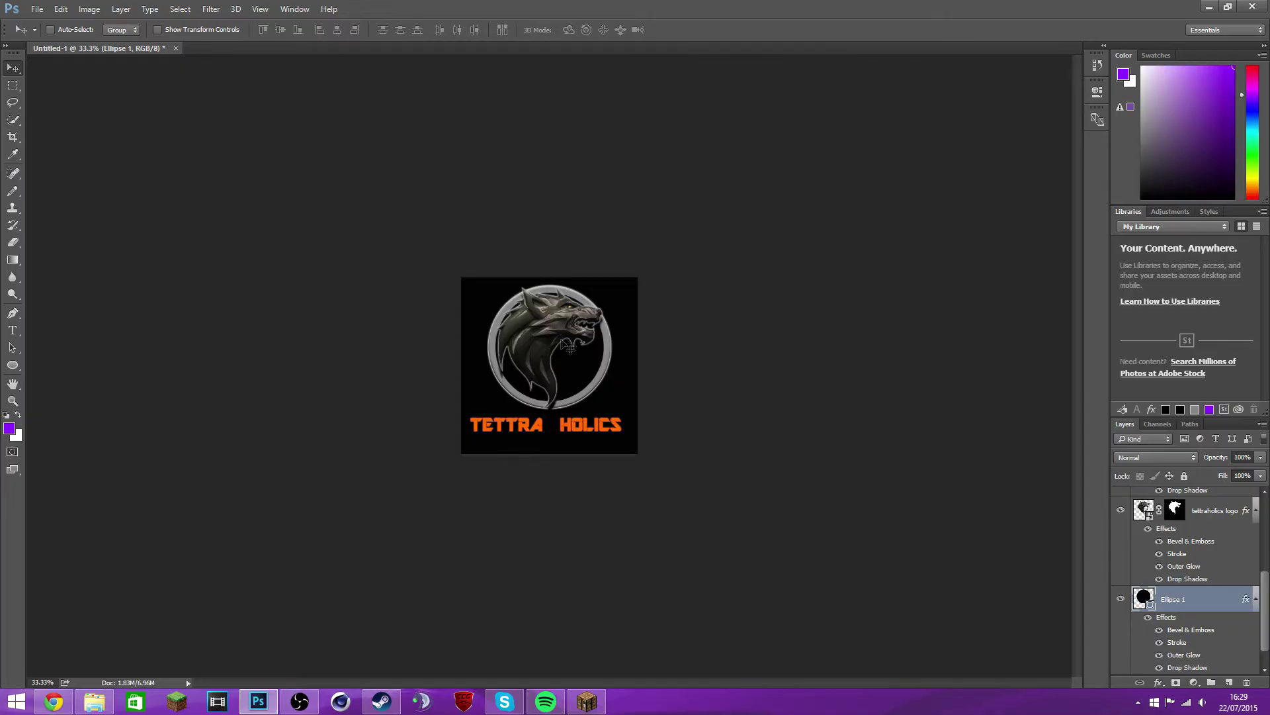
- Enlarge the tettraholics wolf logo to about 114% and recentre it over the ring
{"action": "key", "text": "ctrl+1"}
{"action": "left_click", "coordinate": [1215, 510]}
{"action": "left_click", "coordinate": [61, 9]}
{"action": "left_click", "coordinate": [86, 268]}
{"action": "left_click_drag", "start_coordinate": [708, 126], "coordinate": [729, 104]}
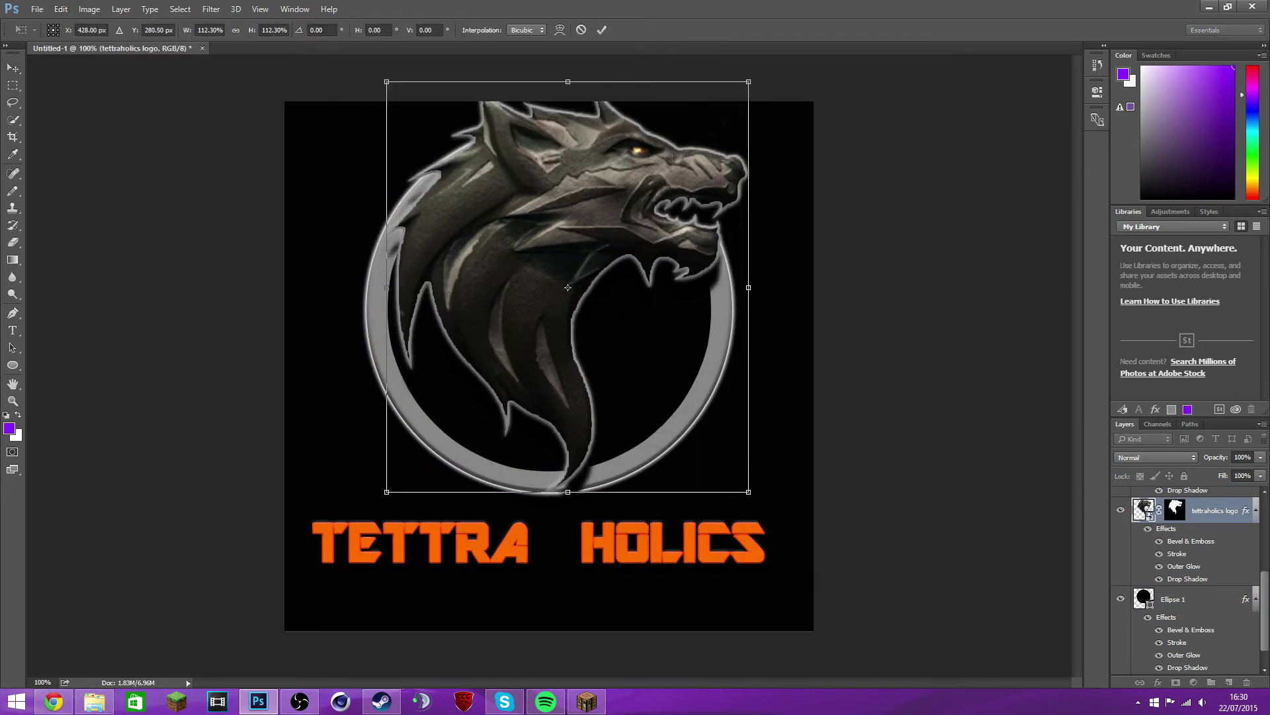
{"action": "left_click_drag", "start_coordinate": [600, 199], "coordinate": [610, 221]}
{"action": "left_click_drag", "start_coordinate": [728, 126], "coordinate": [733, 119]}
{"action": "left_click_drag", "start_coordinate": [623, 196], "coordinate": [622, 203]}
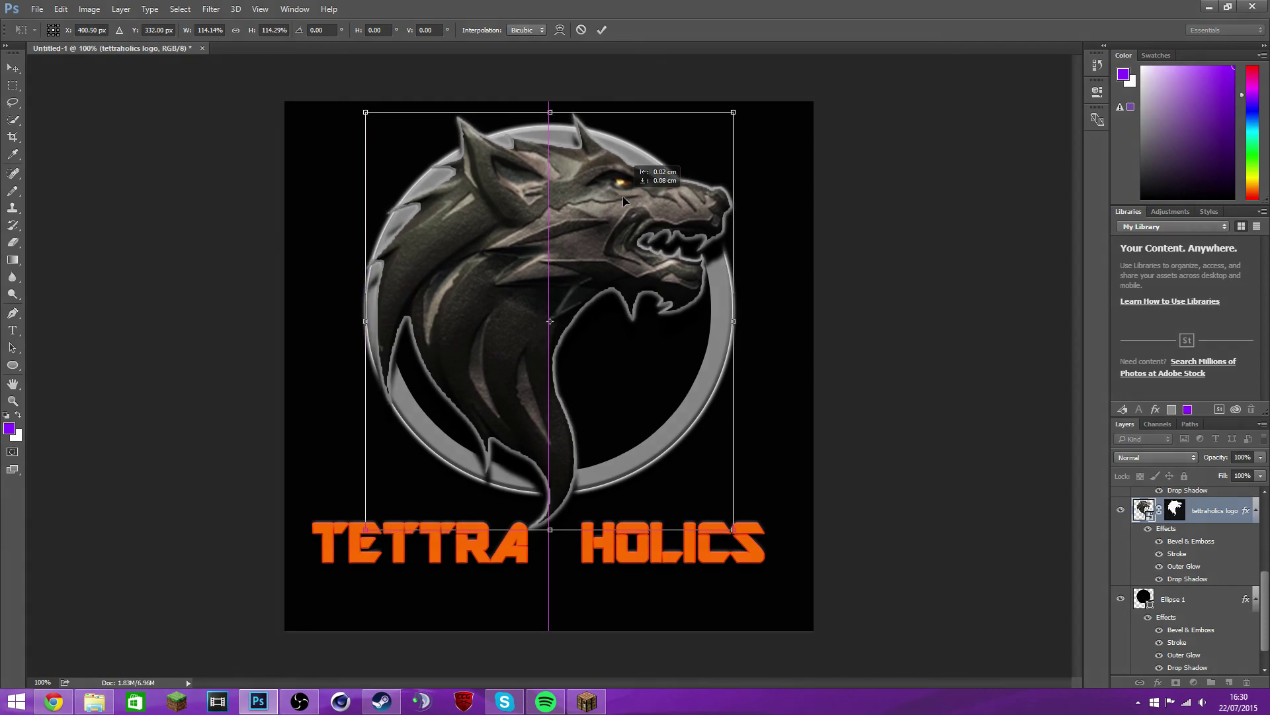
{"action": "key", "text": "Return"}
- Enlarge the Ellipse 1 ring to about 106%
{"action": "key", "text": "alt+bracketleft"}
{"action": "left_click", "coordinate": [60, 9]}
{"action": "left_click", "coordinate": [73, 260]}
{"action": "left_click_drag", "start_coordinate": [732, 126], "coordinate": [763, 108]}
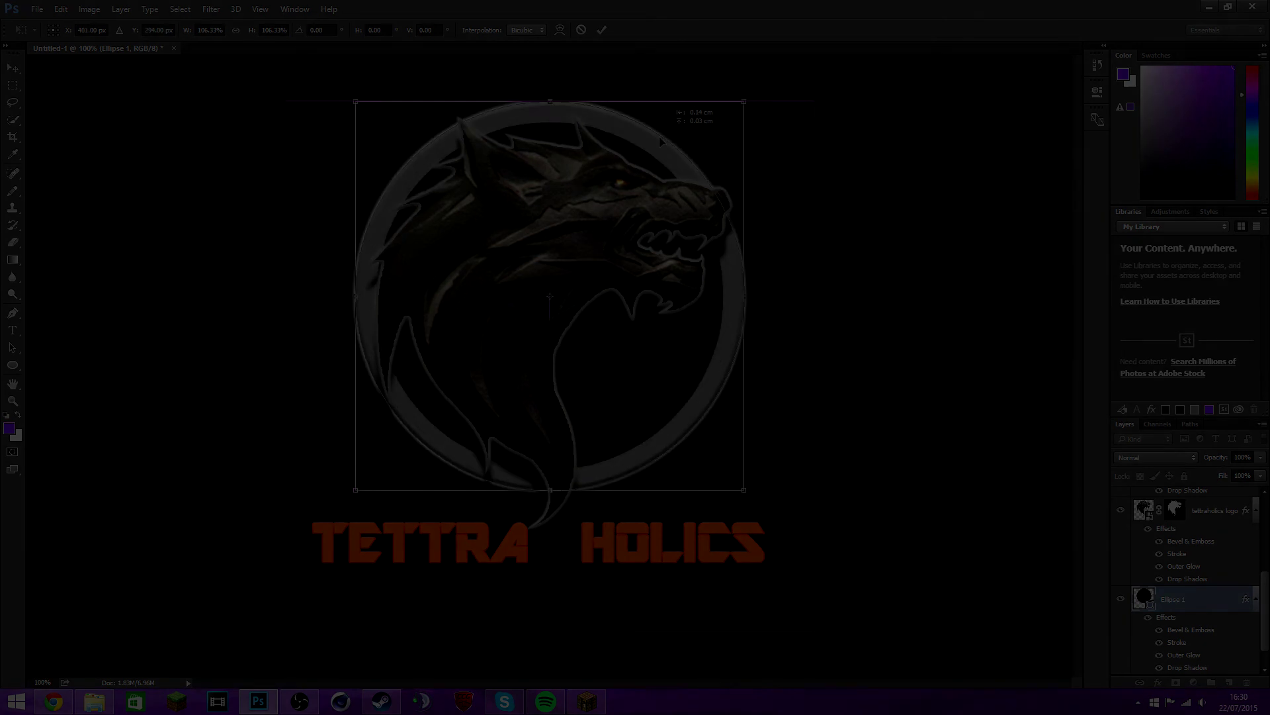